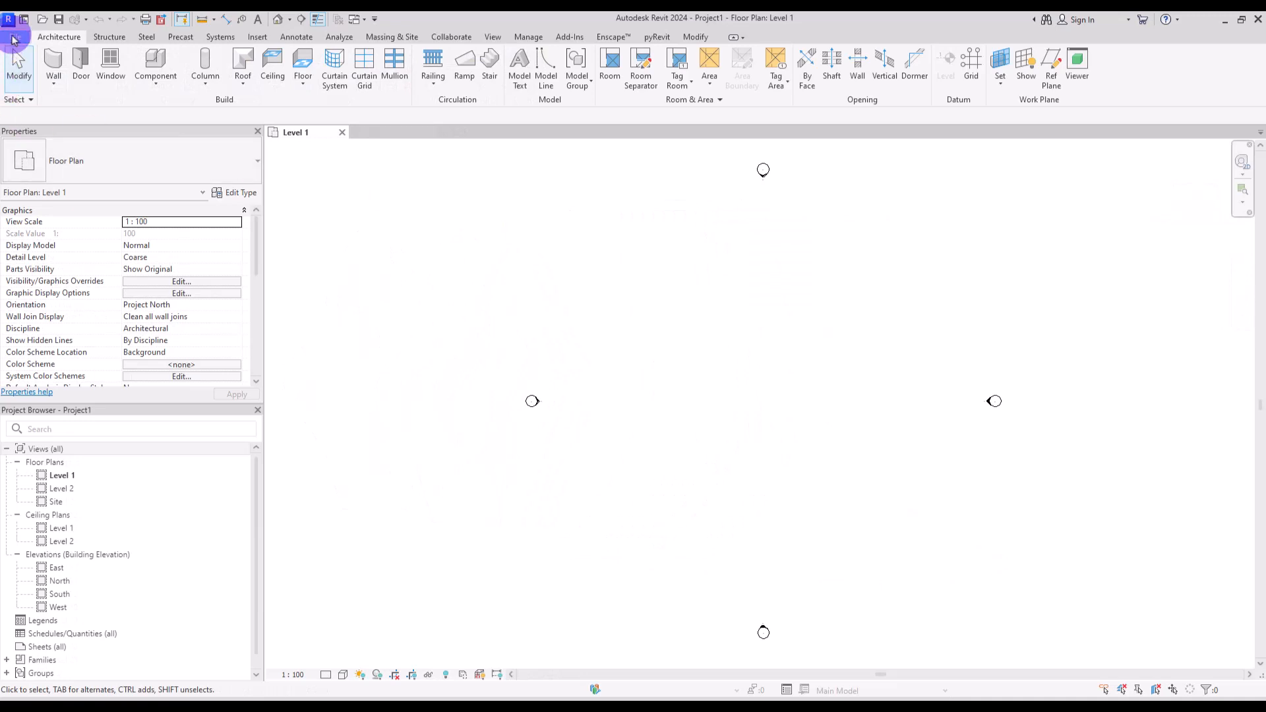
Step: Create a conceptual mass family from the Mass.rft template, and close its 3D view without adding geometry
left_click(19, 40)
mouse_move(80, 86)
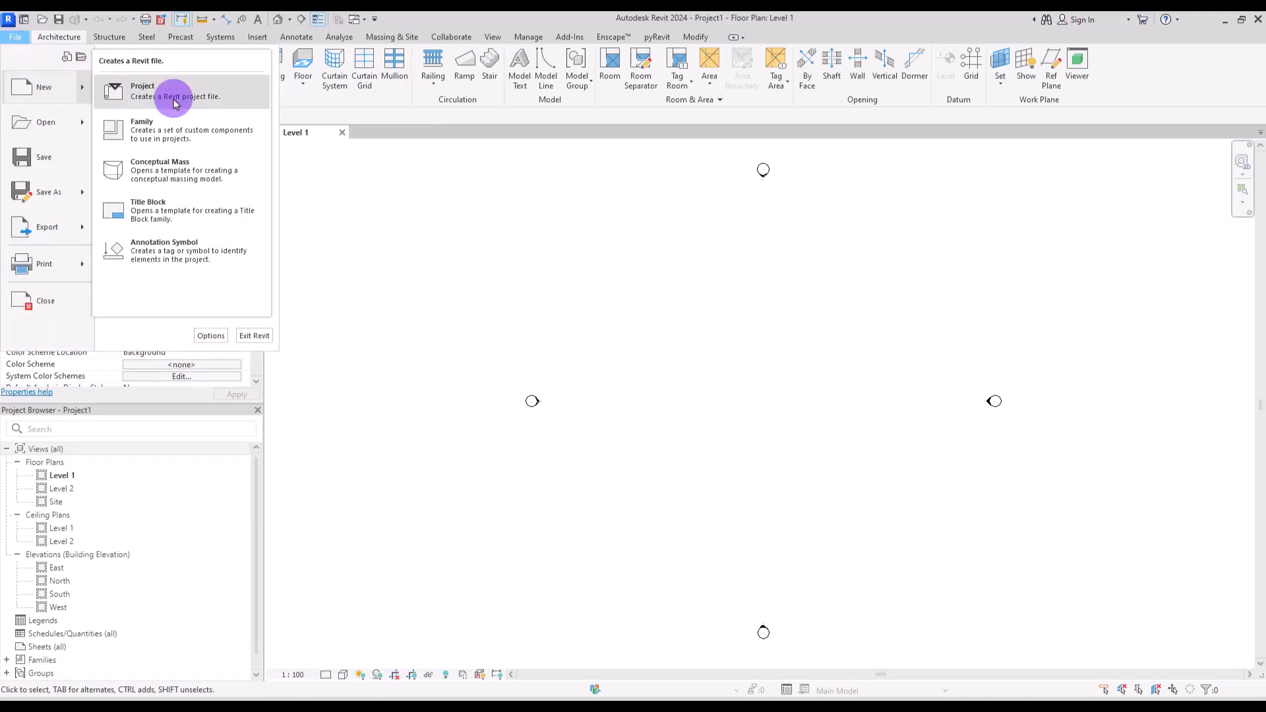
left_click(162, 172)
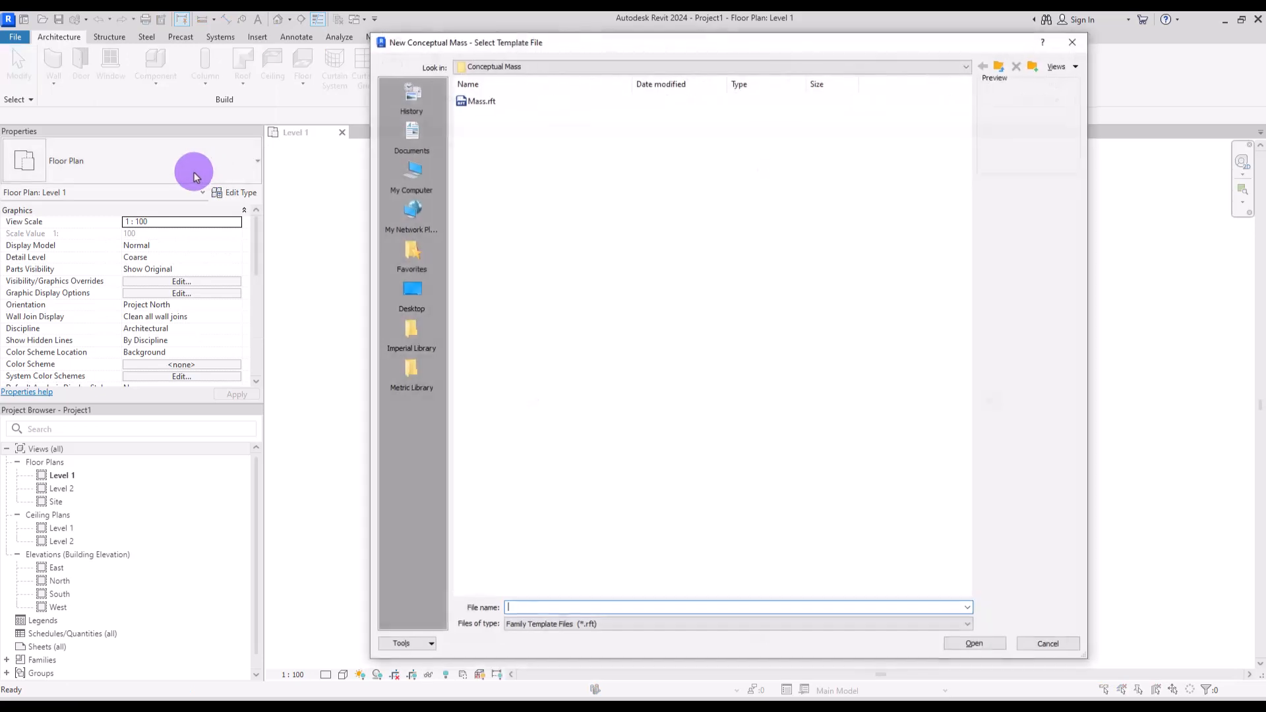
double_click(519, 100)
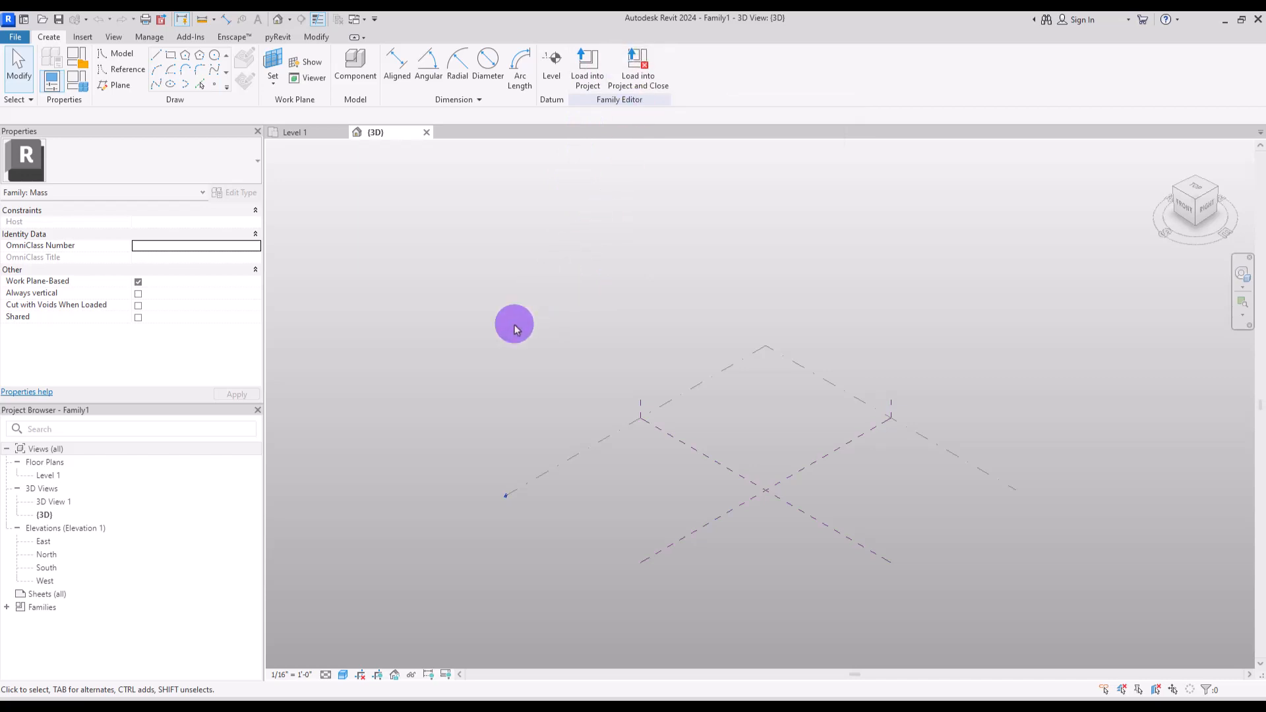
left_click(426, 131)
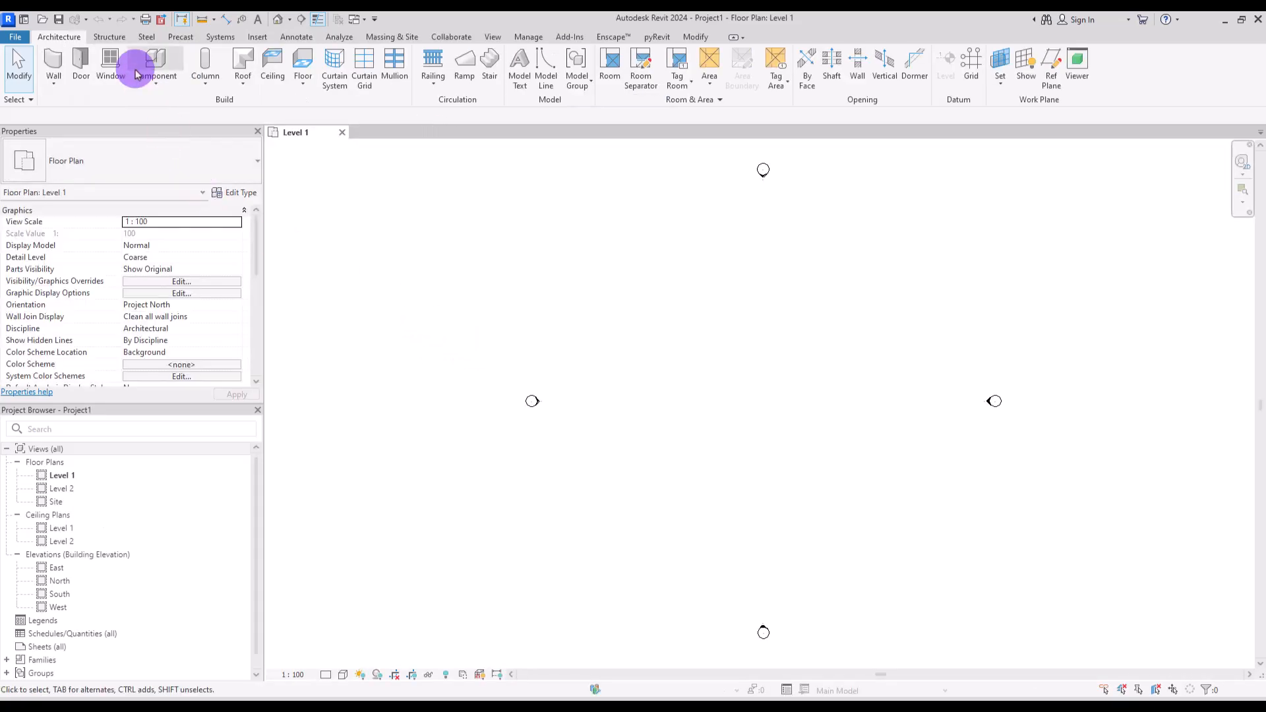
Step: Start an in-place component in the Mass category with the default name, and cancel the mass
left_click(156, 79)
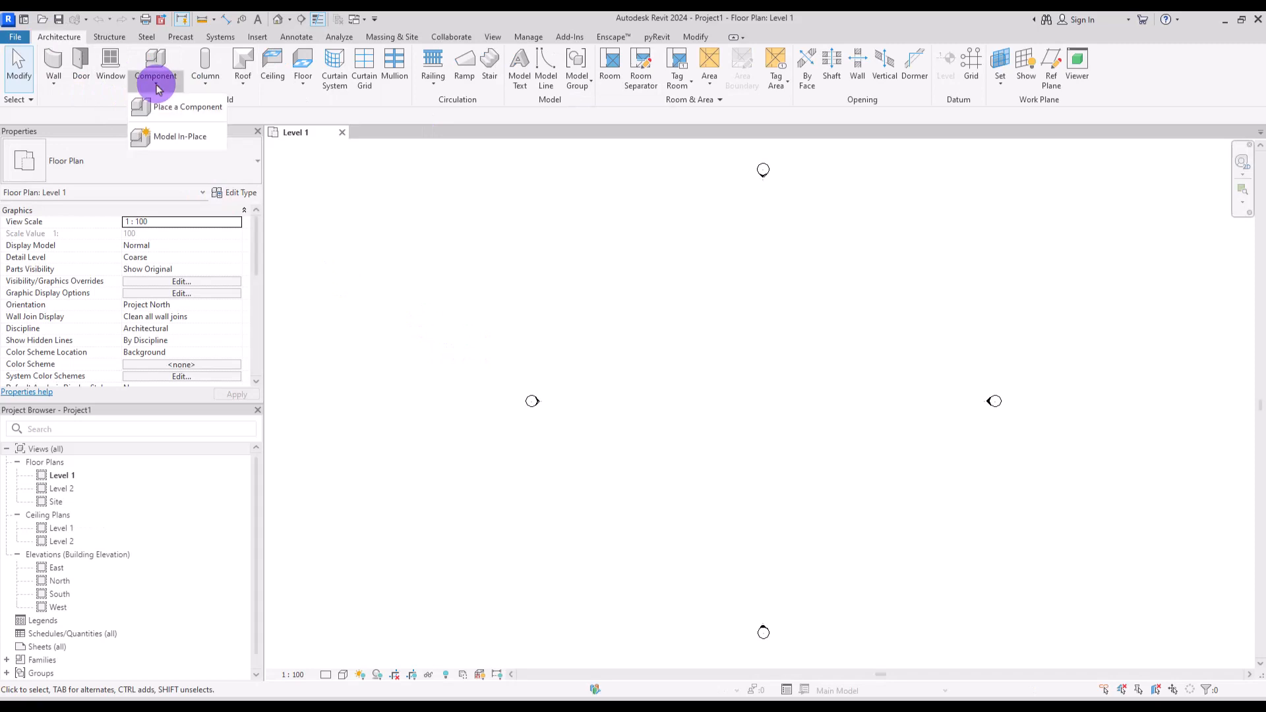
left_click(165, 134)
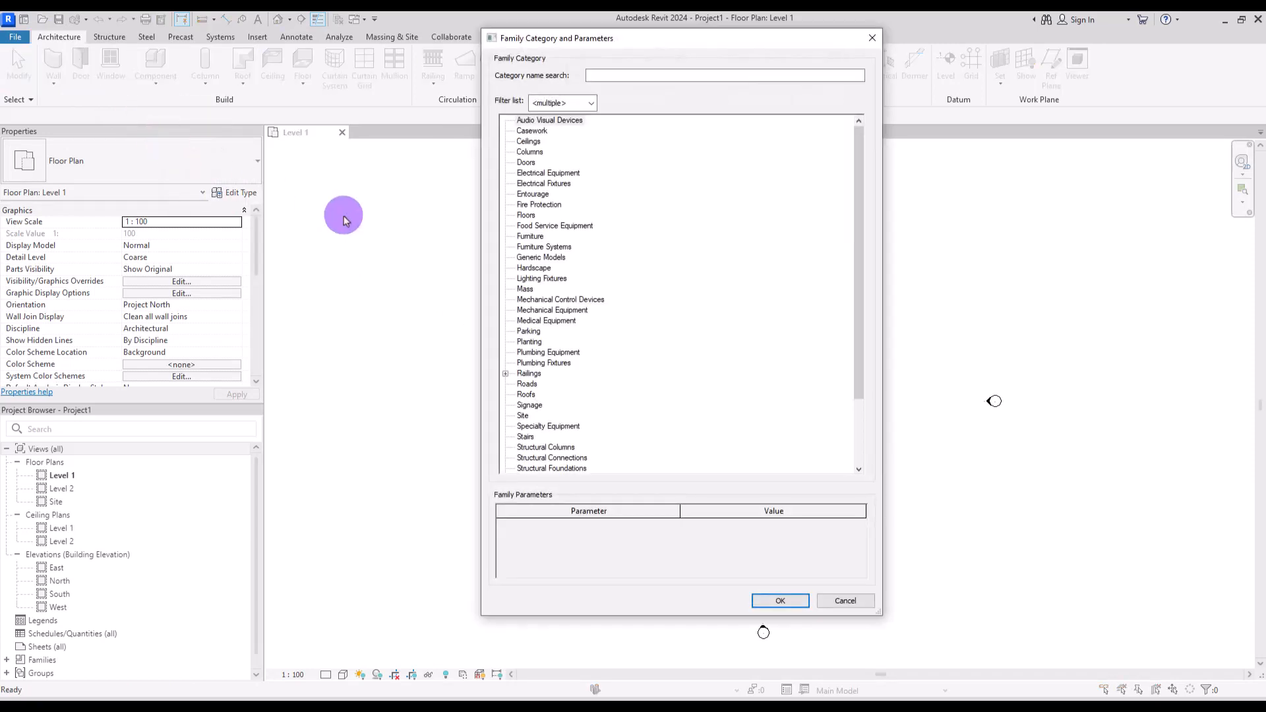
double_click(521, 288)
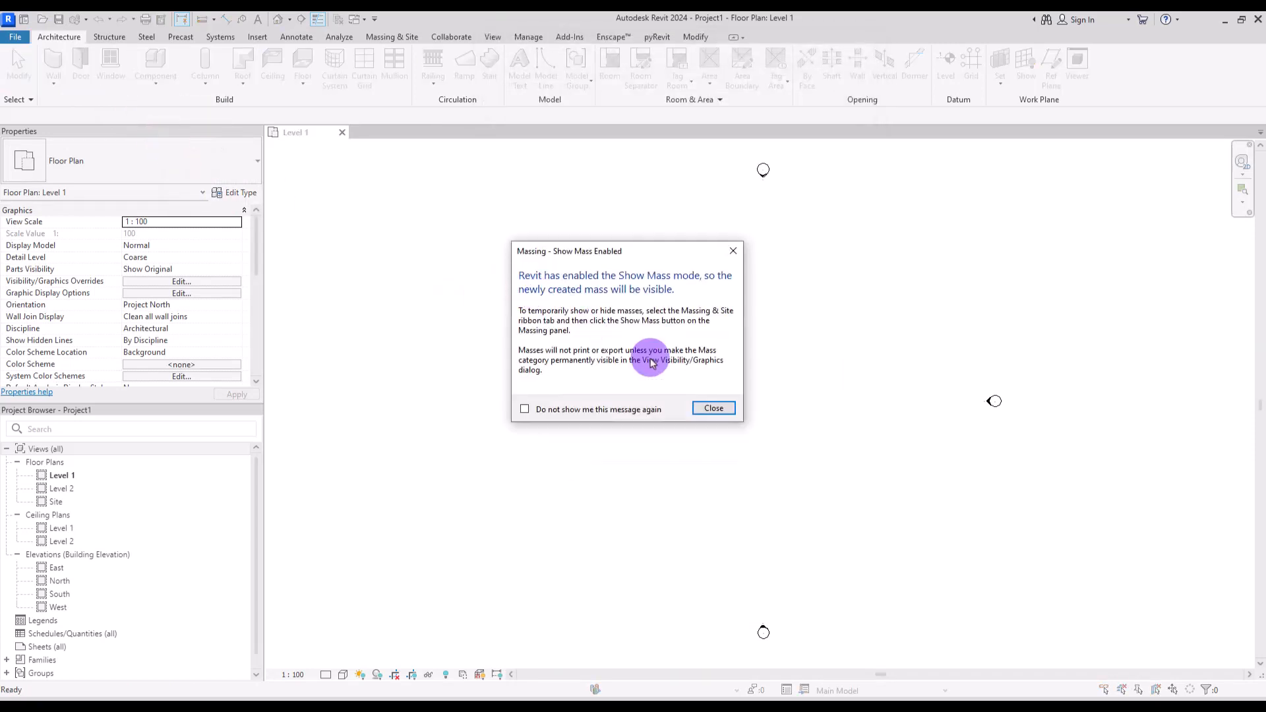
left_click(712, 409)
left_click(639, 323)
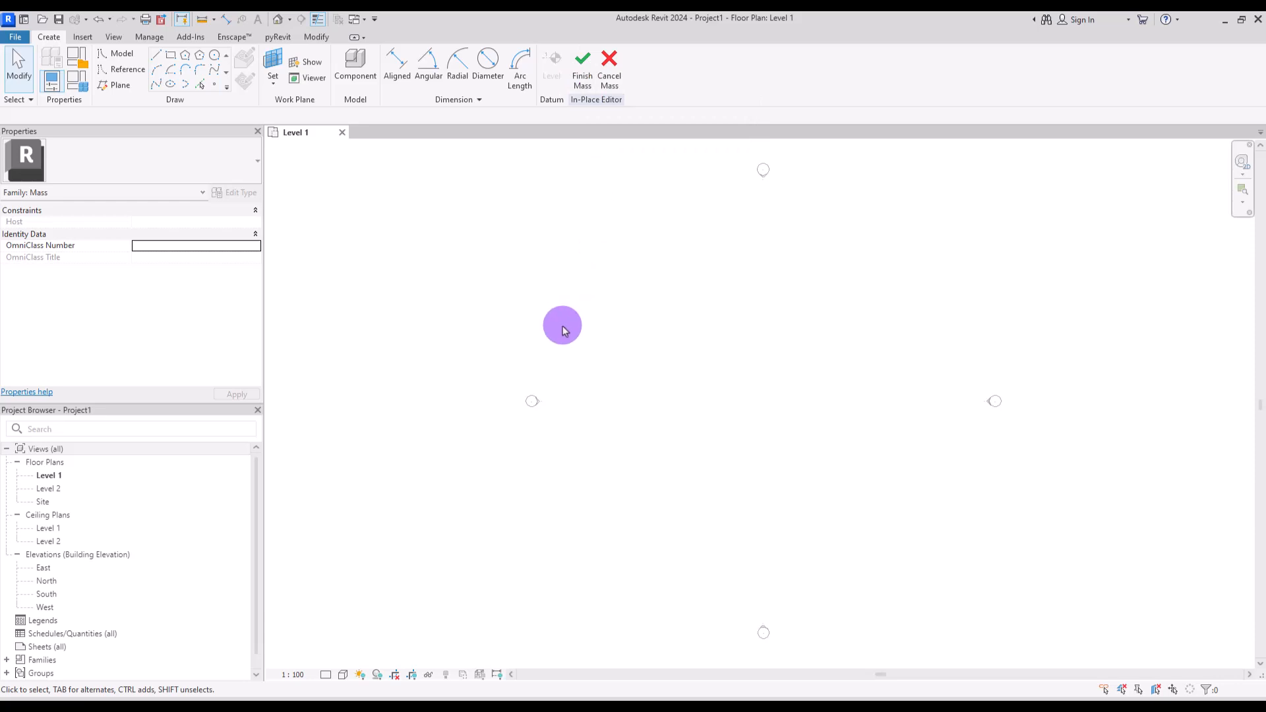
left_click(610, 66)
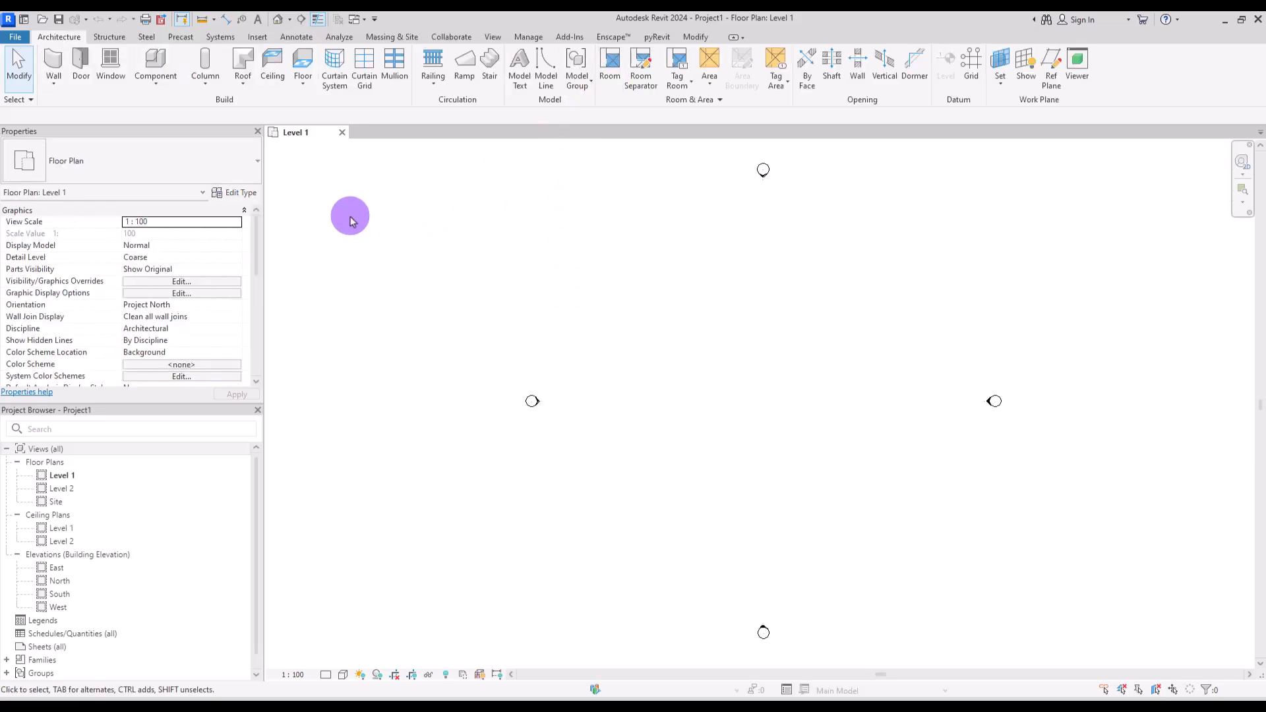
Step: Start a new in-place mass with the massing tools, accepting the default name
left_click(387, 38)
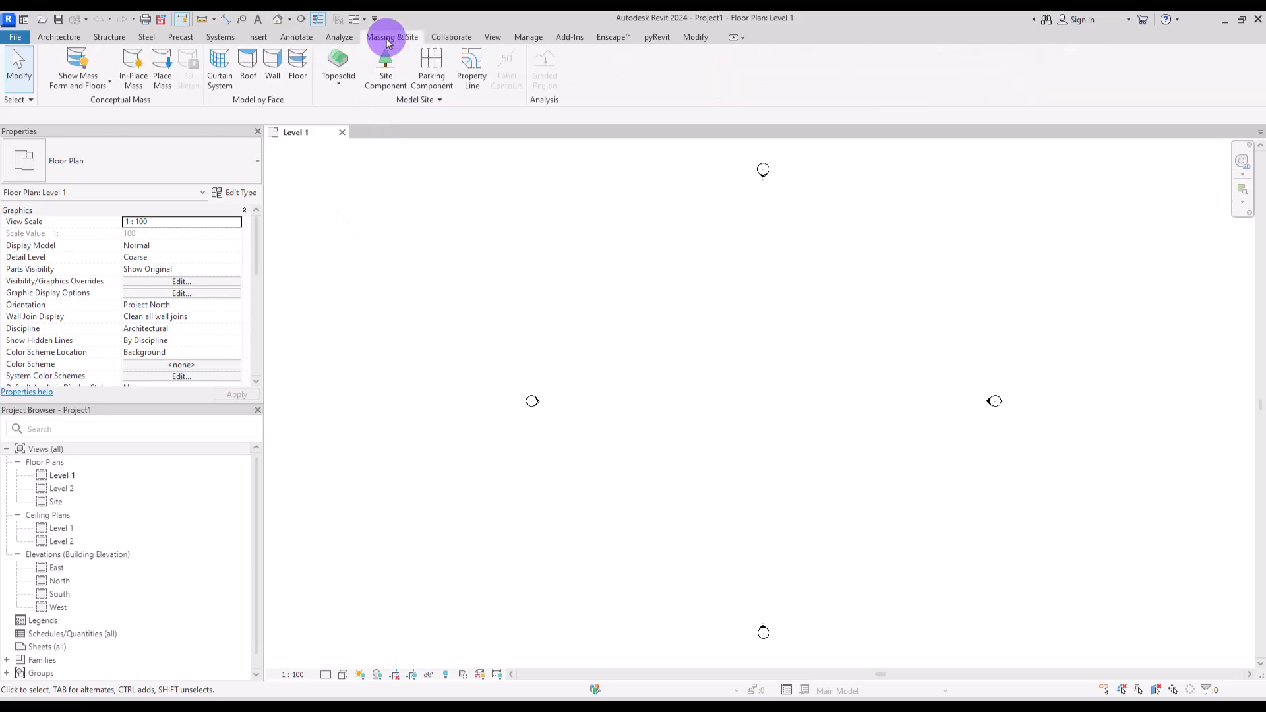
left_click(132, 64)
left_click(655, 333)
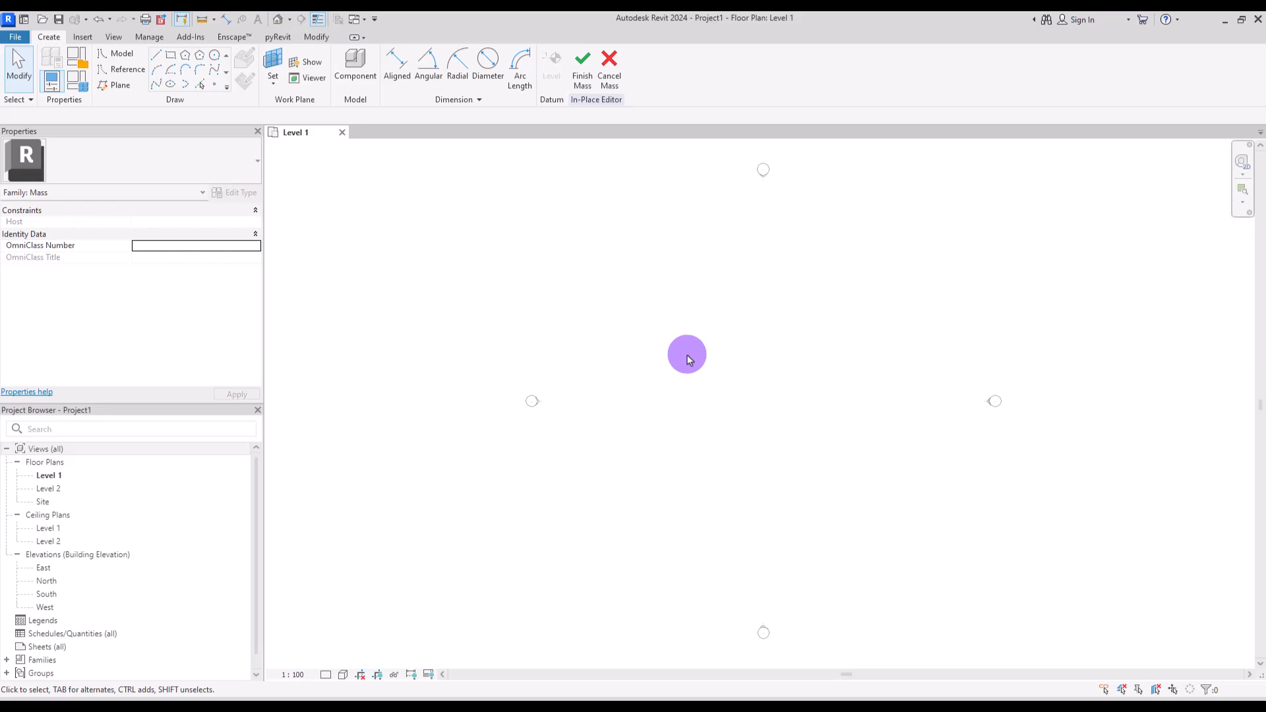
Step: Draw a horizontal model line about 8.0 units long on Level 1, between the elevation markers
left_click(117, 53)
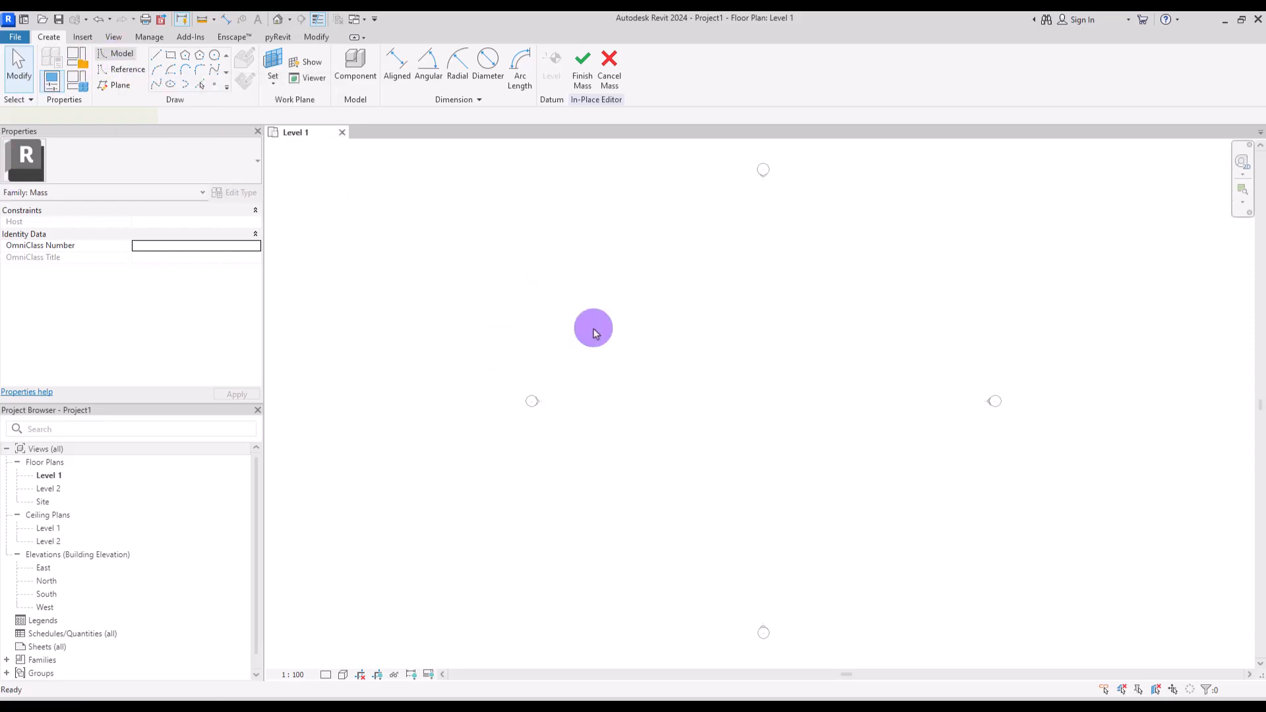
left_click(644, 341)
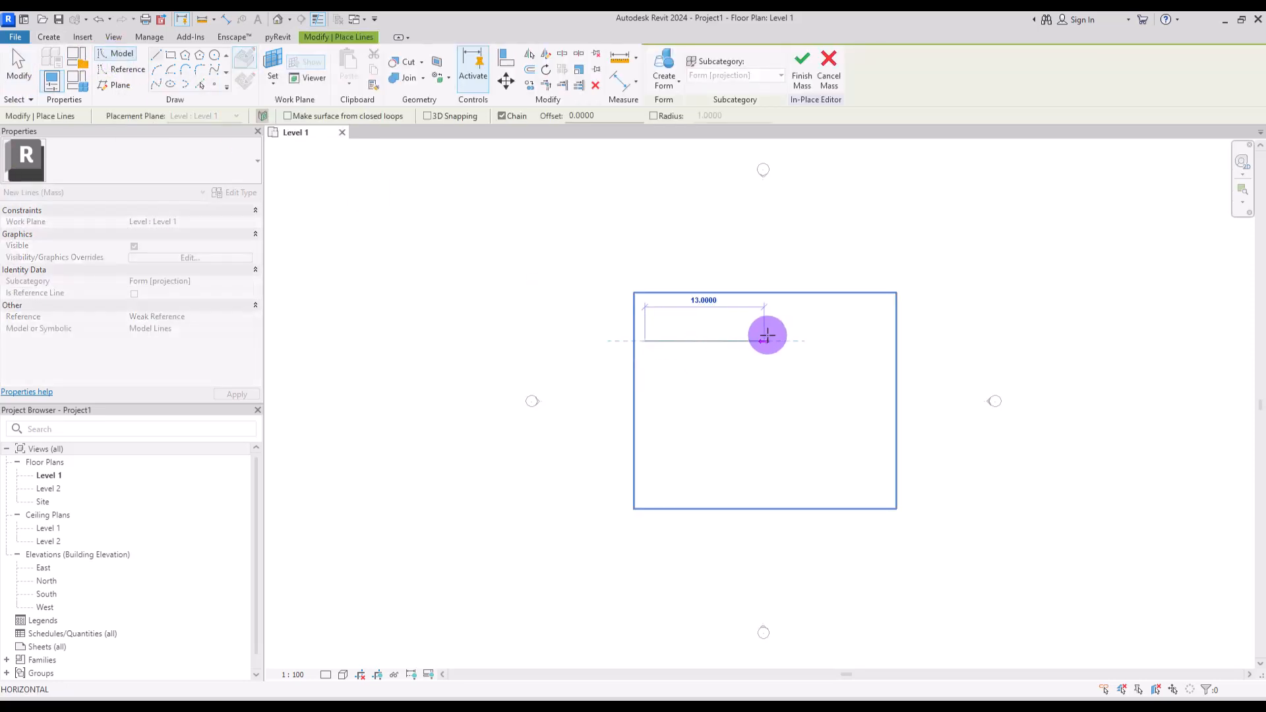
left_click(718, 341)
key("Escape")
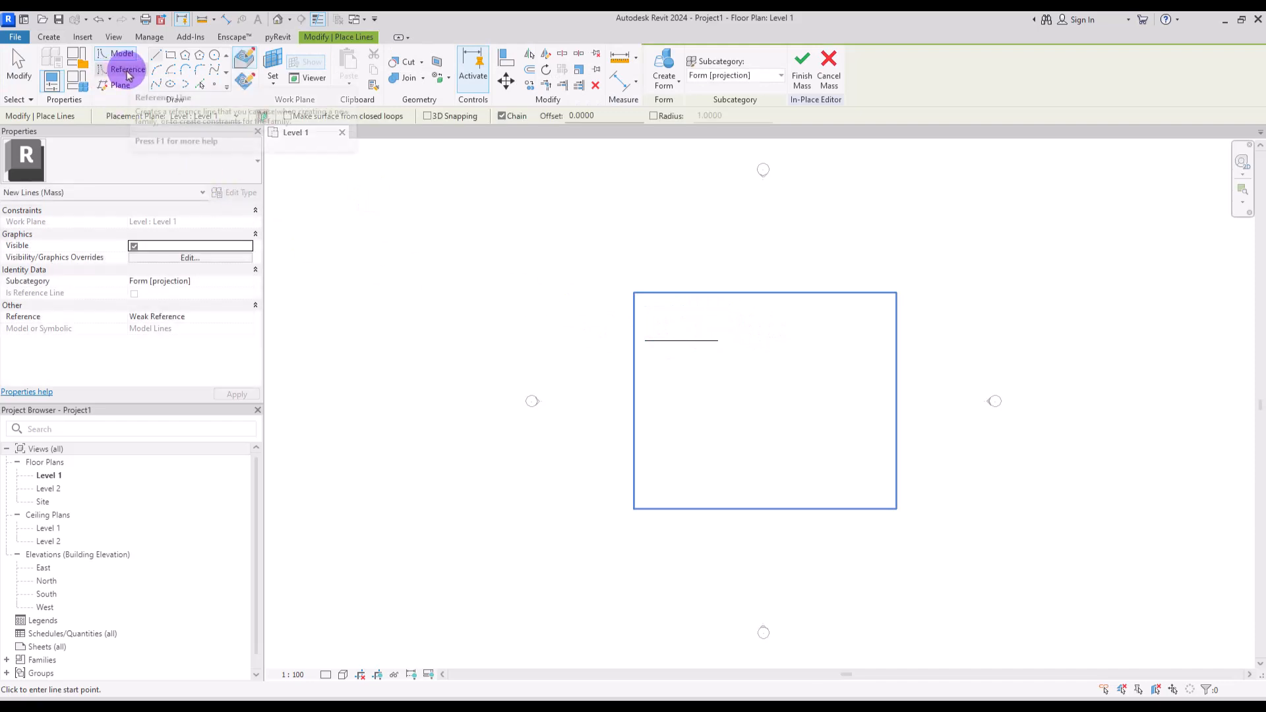
Step: Draw a horizontal reference line about 8.0 units long, about 1.9 units below the model line and aligned with its ends
left_click(128, 75)
scroll(699, 373, "up", 4)
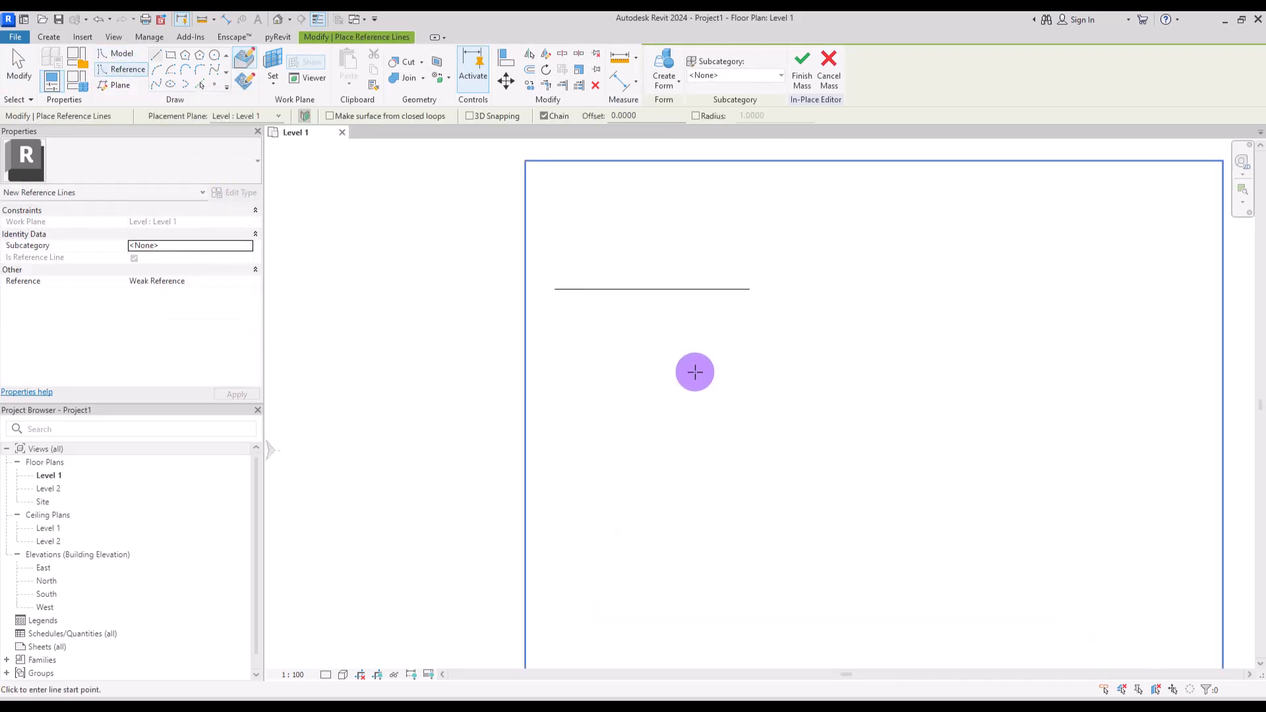
left_click(554, 336)
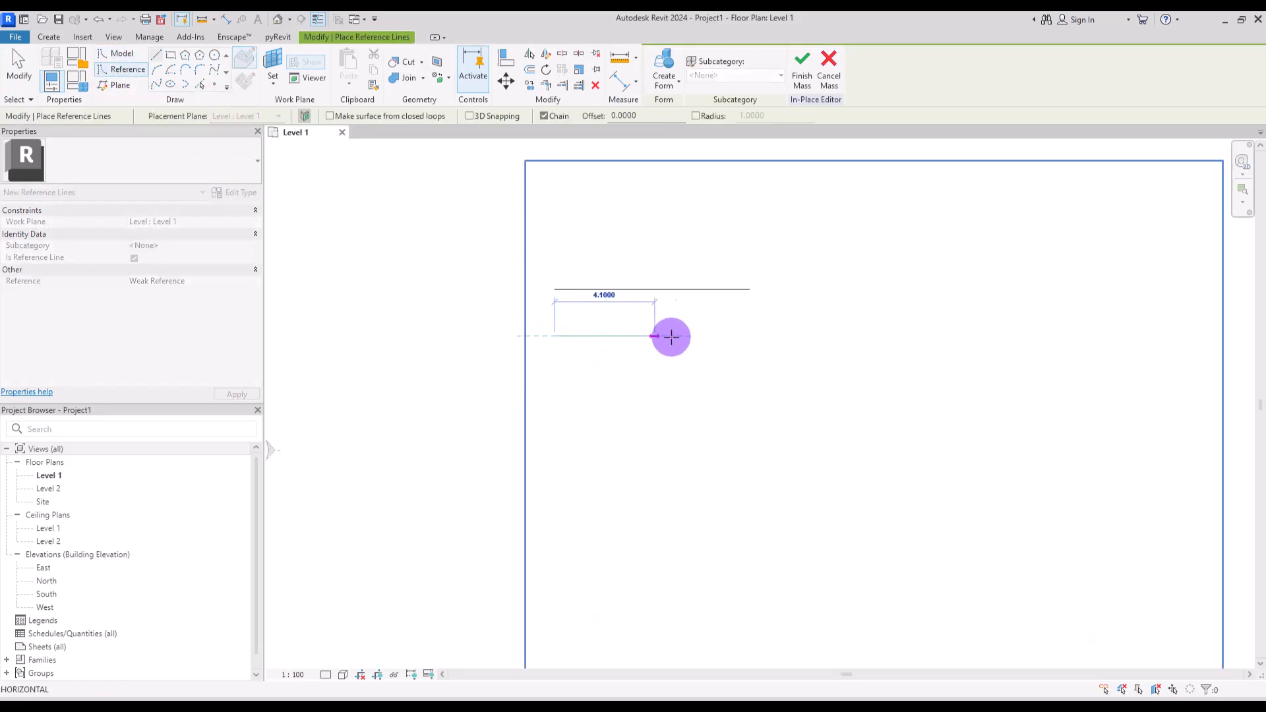
left_click(749, 337)
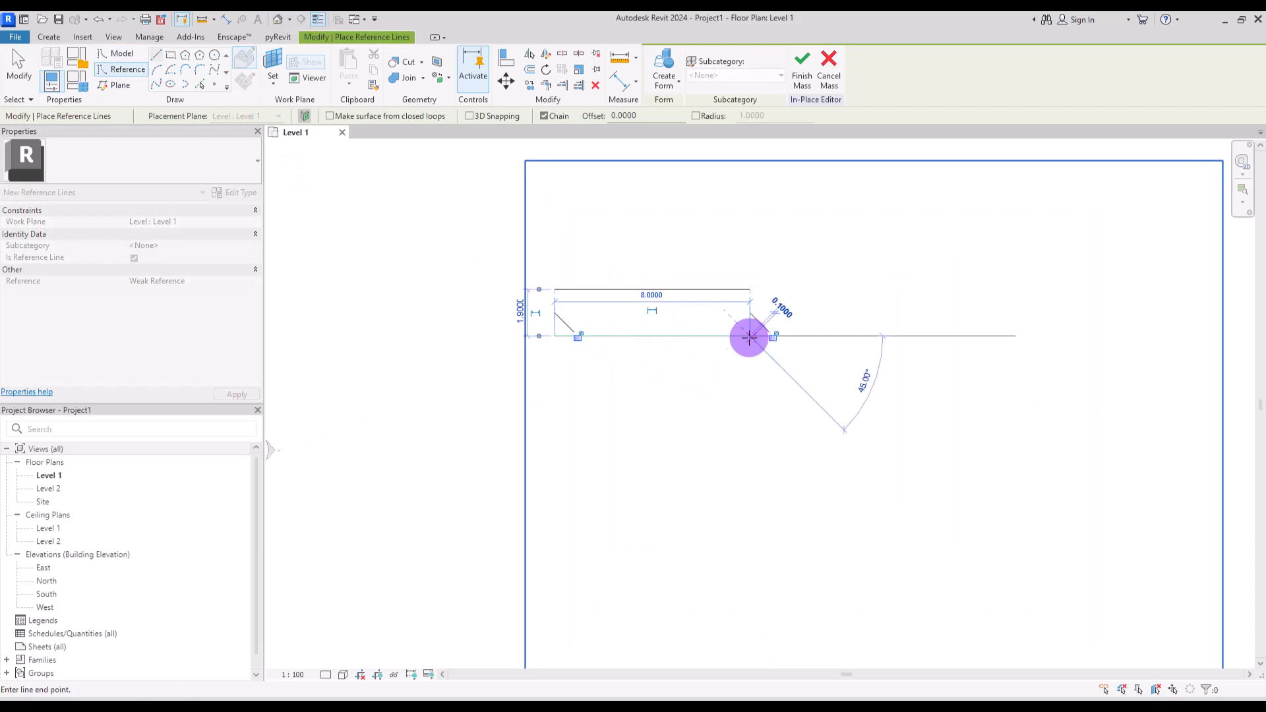
Step: Draw a horizontal reference plane about 2.0 units below the reference line, matching its width, and check its properties
left_click(121, 86)
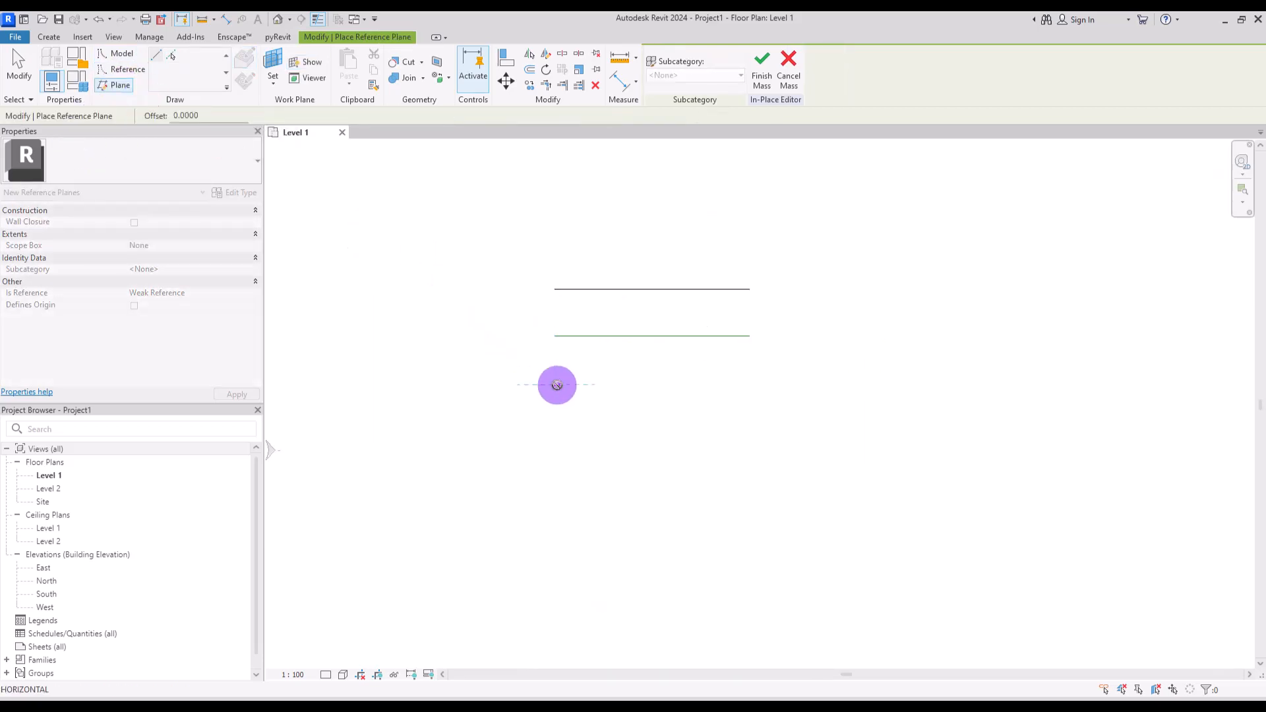
left_click(750, 385)
key("Escape")
key("Escape")
left_click(662, 385)
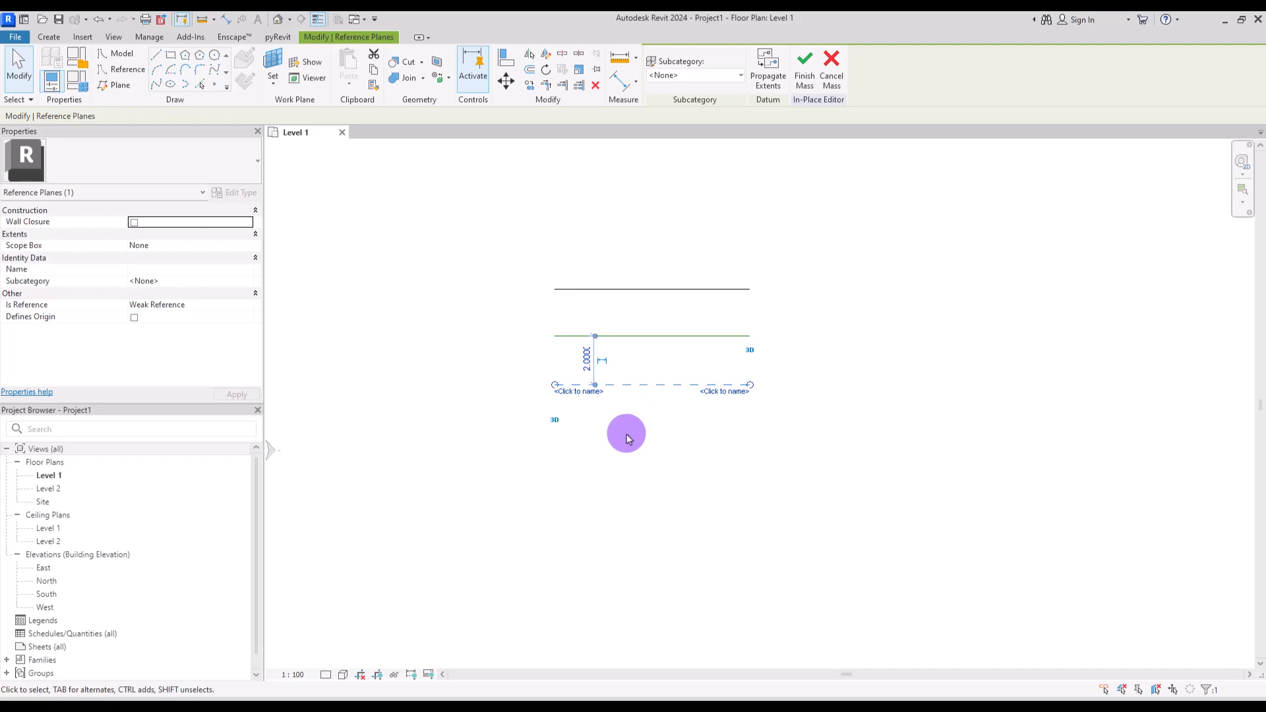
left_click(659, 436)
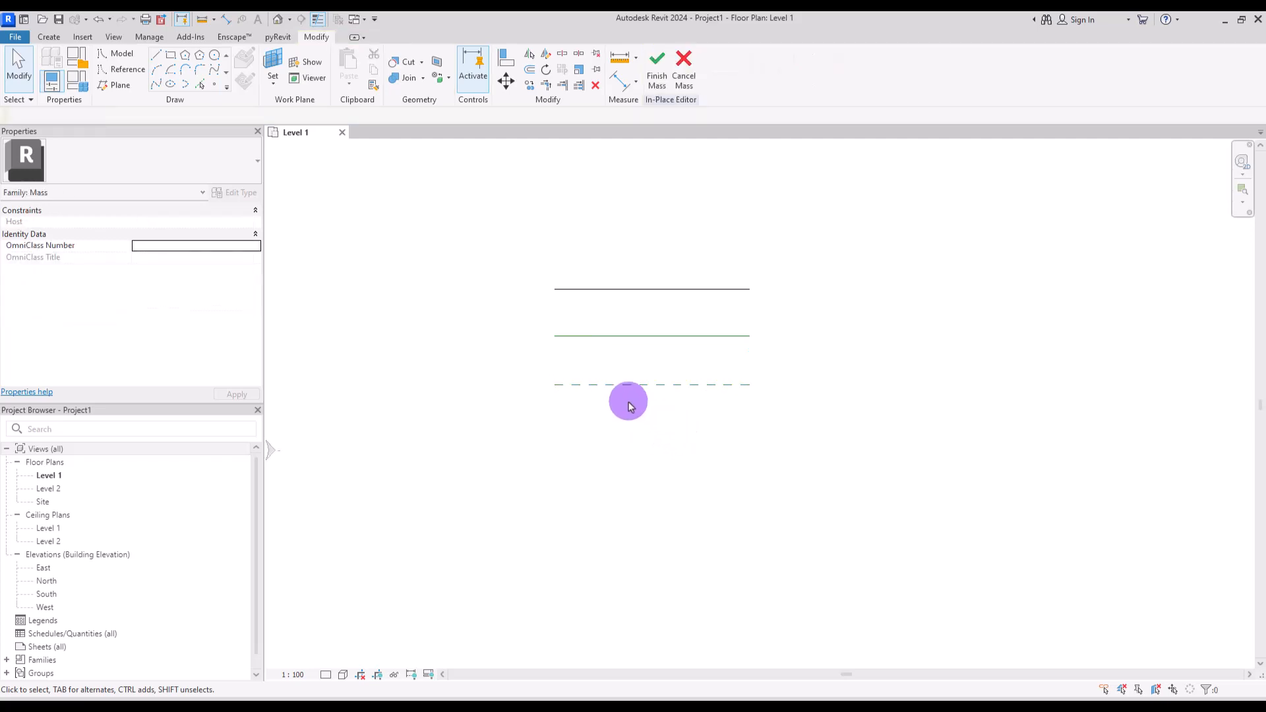
Step: Inspect the reference line in the 3D view, checking its built-in work planes, work plane options and subcategory choices
left_click(278, 20)
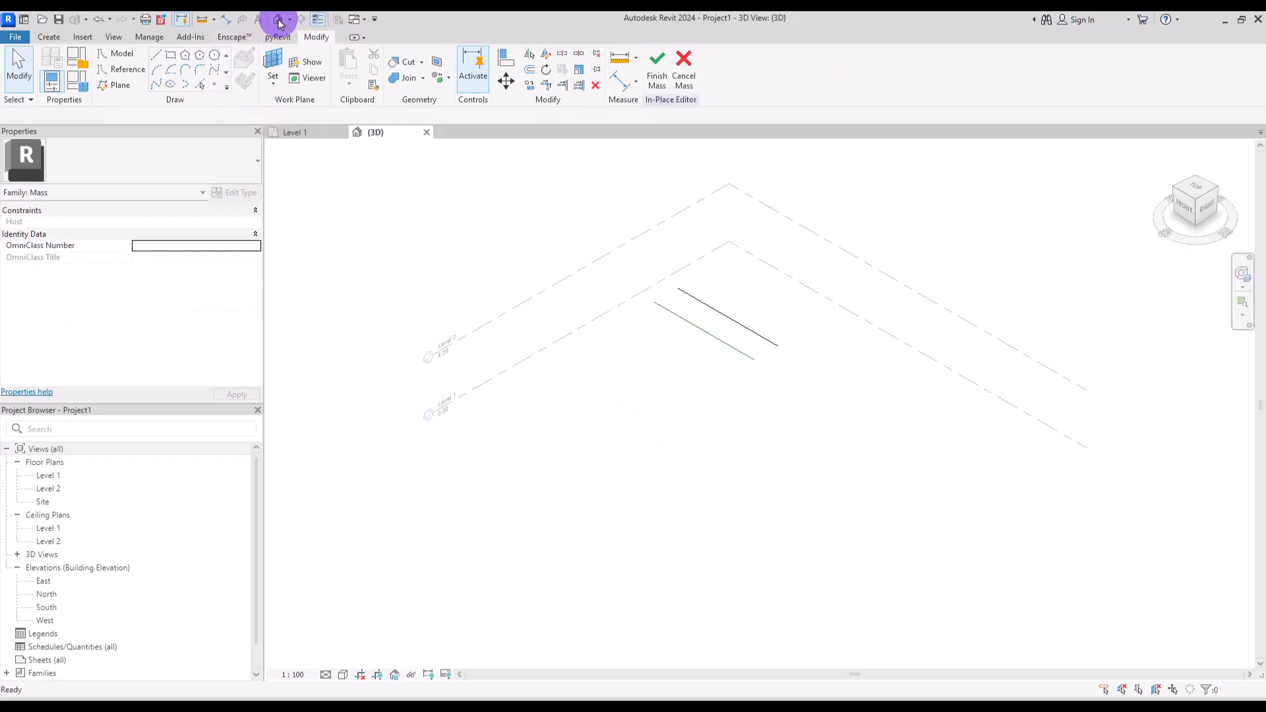
scroll(751, 298, "up", 5)
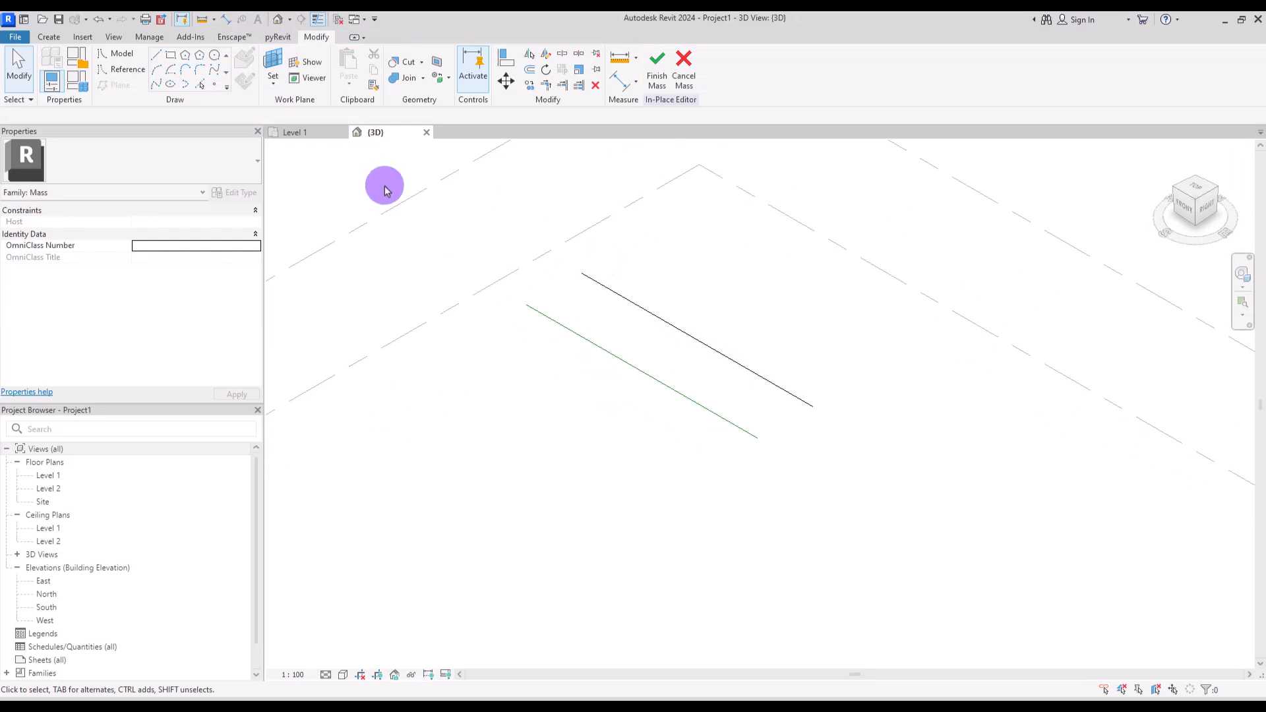
left_click(565, 329)
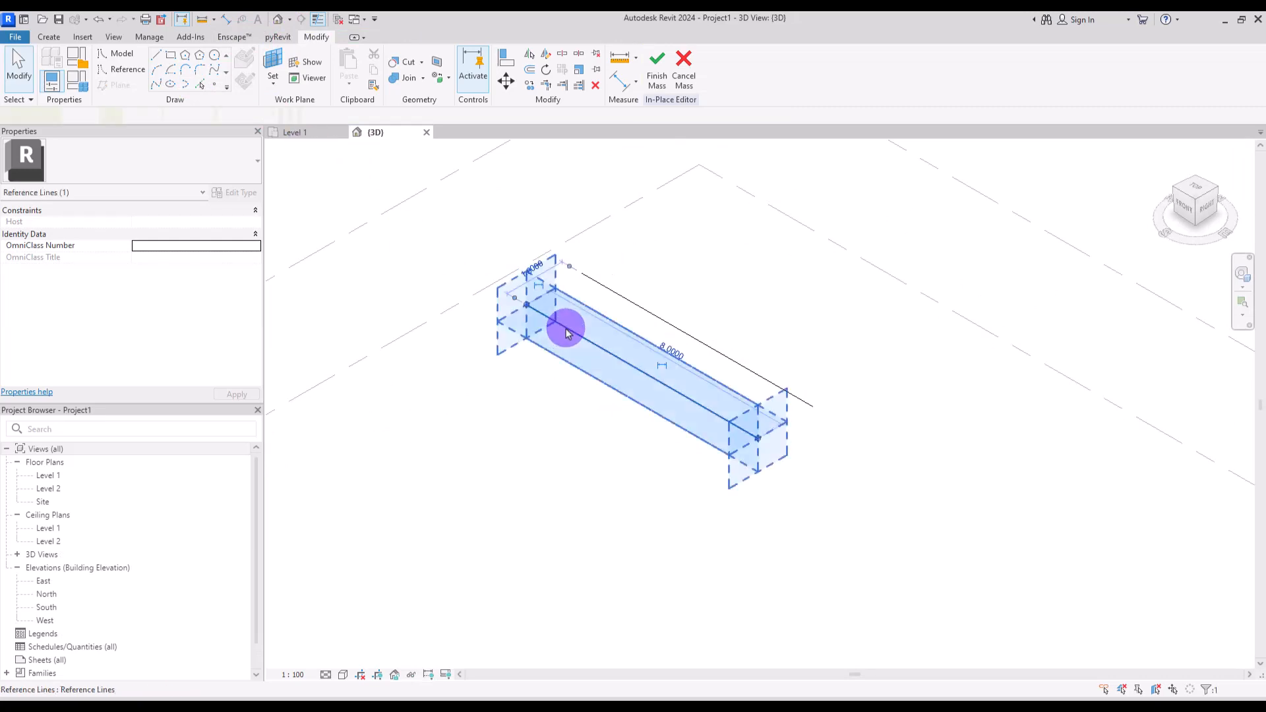
scroll(642, 336, "up", 3)
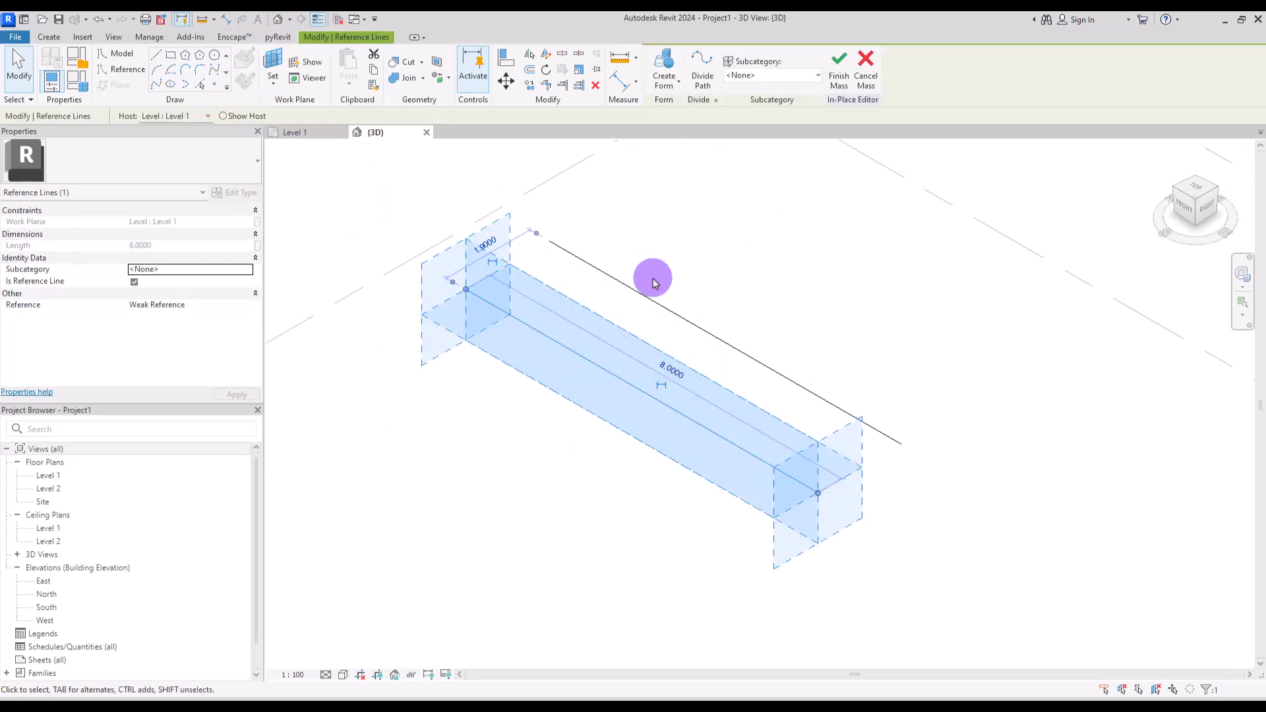
left_click(270, 82)
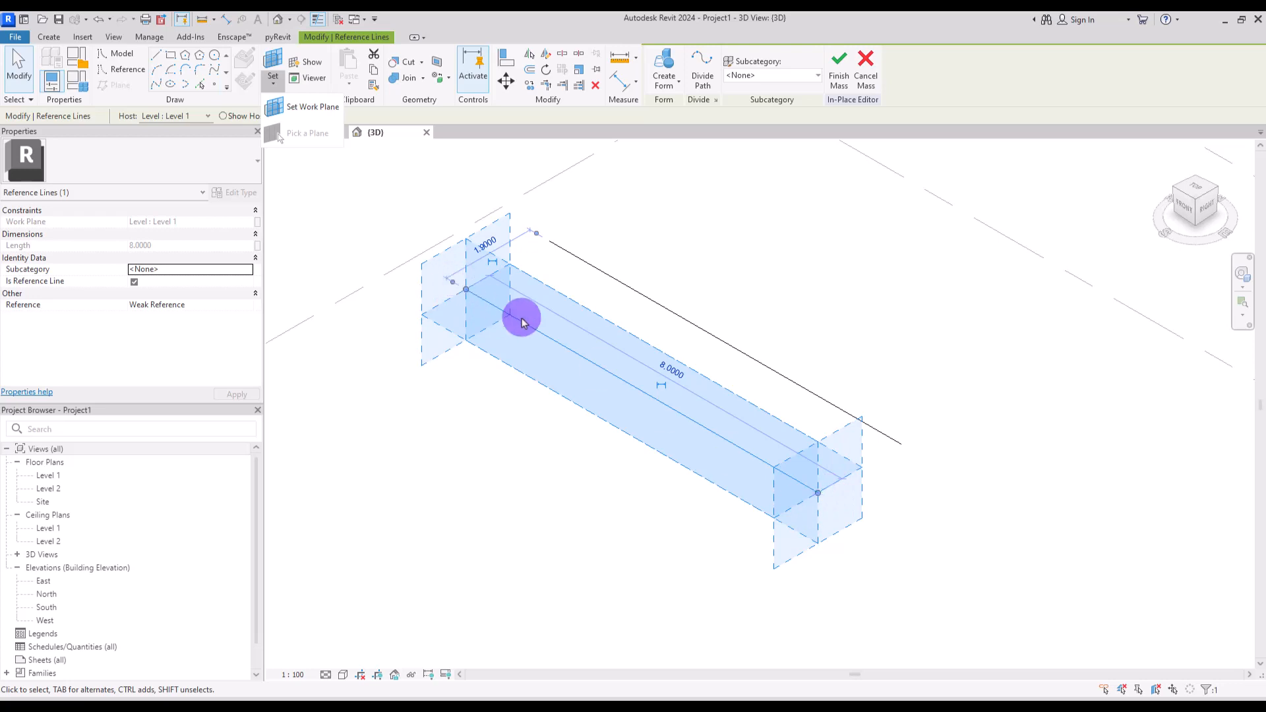
left_click(486, 485)
left_click(804, 76)
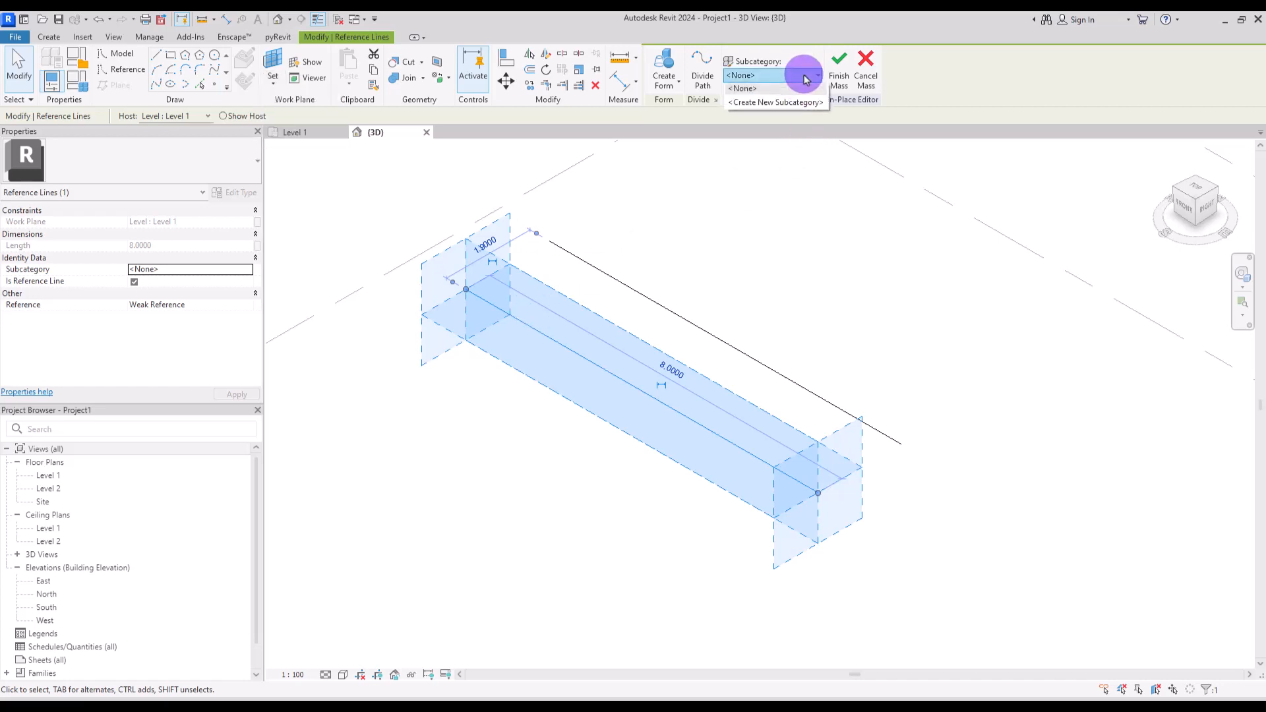
left_click(783, 122)
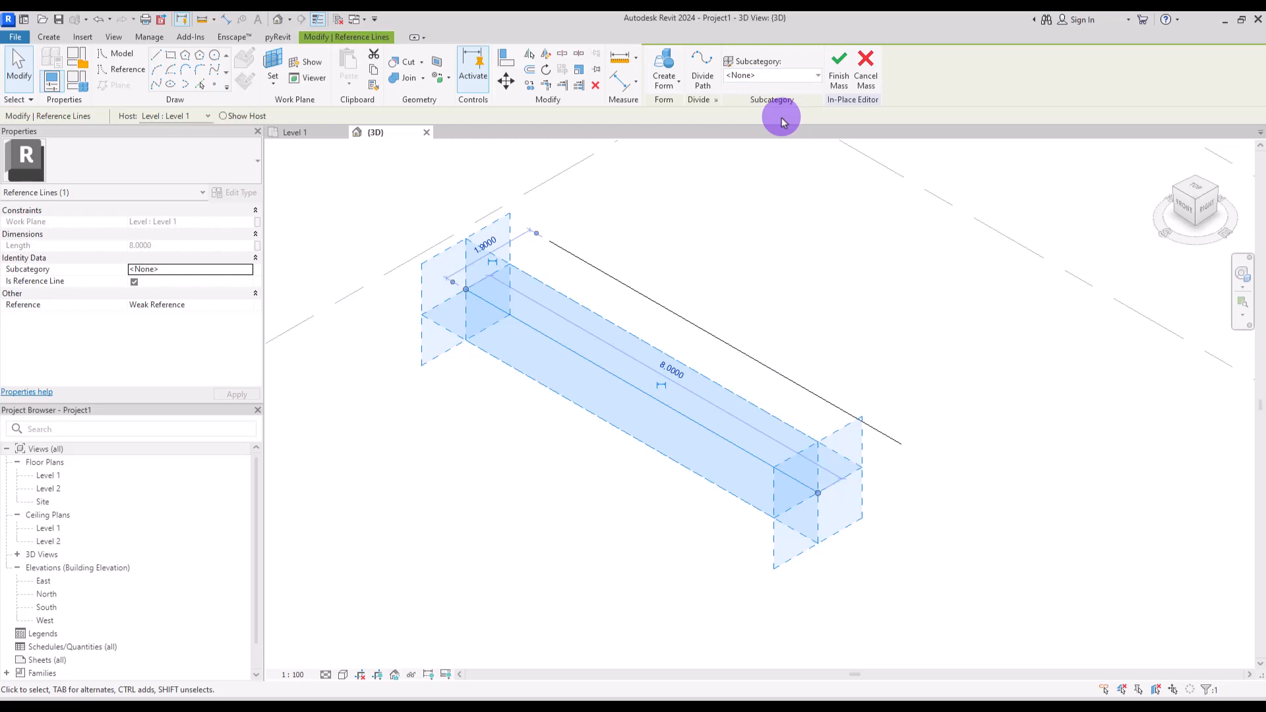
left_click(721, 230)
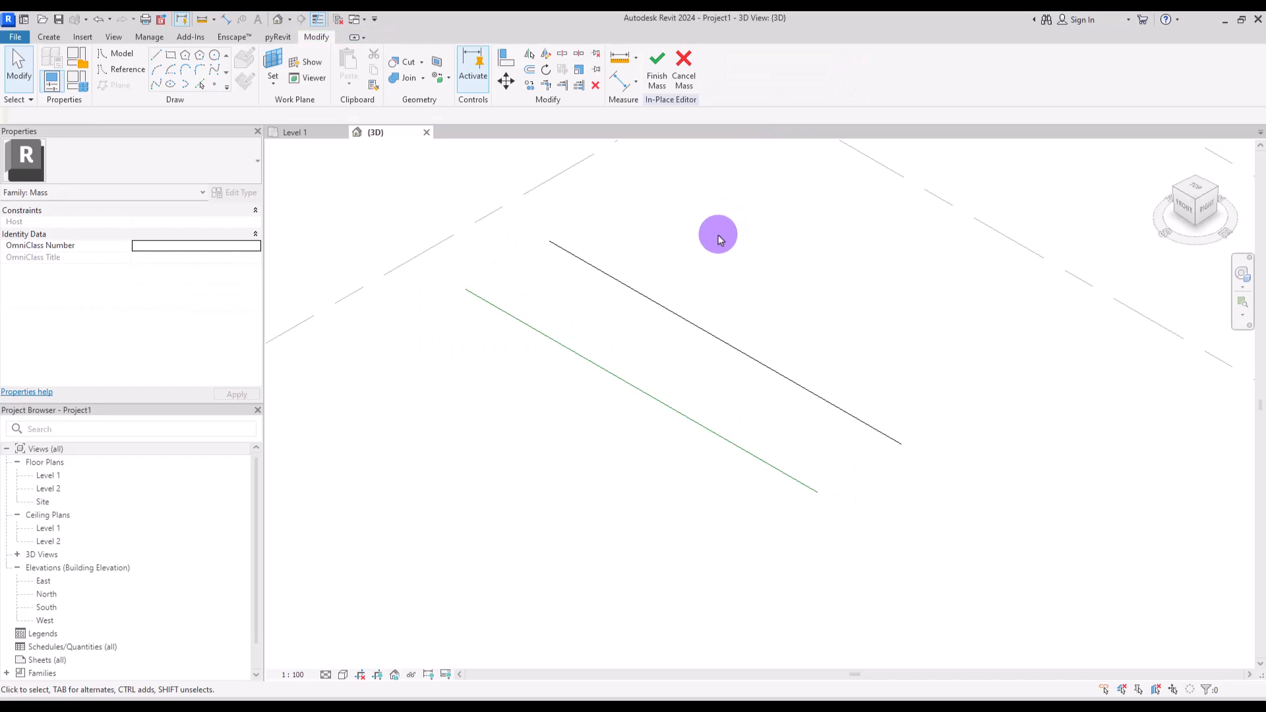
Step: Inspect the model line in the 3D view, checking its properties and available subcategories
left_click(681, 309)
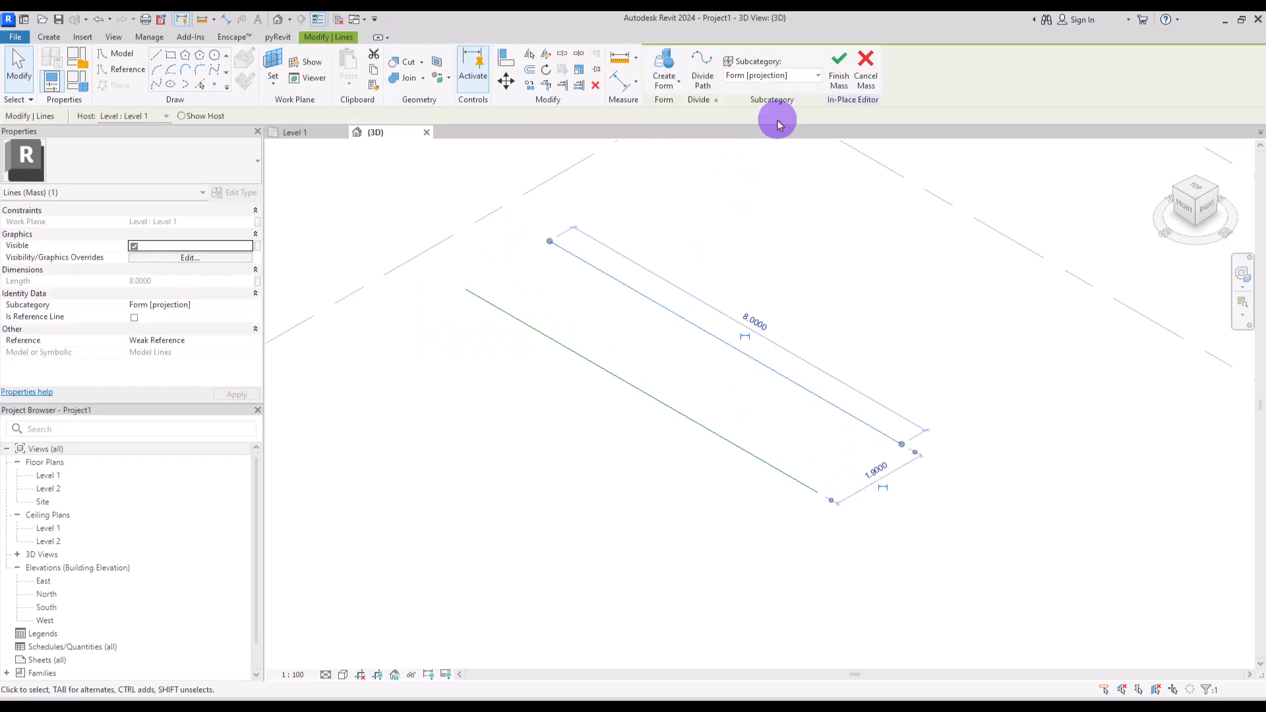
left_click(784, 75)
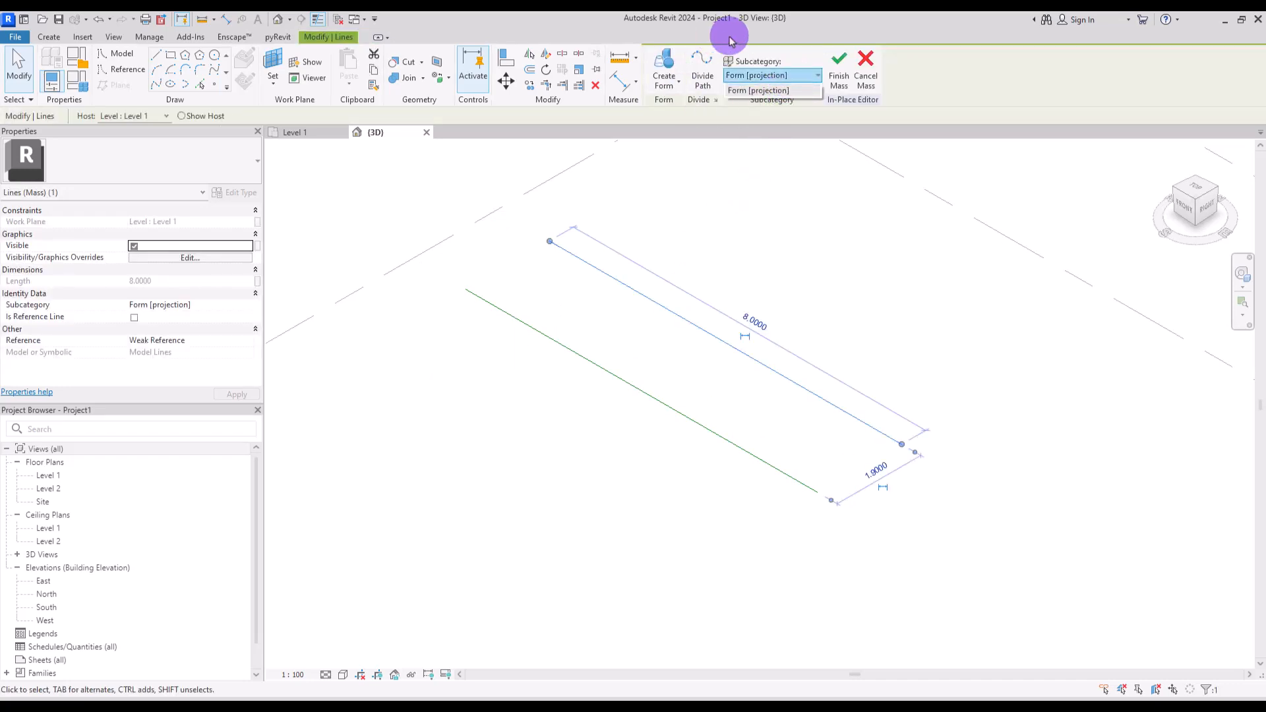
left_click(769, 109)
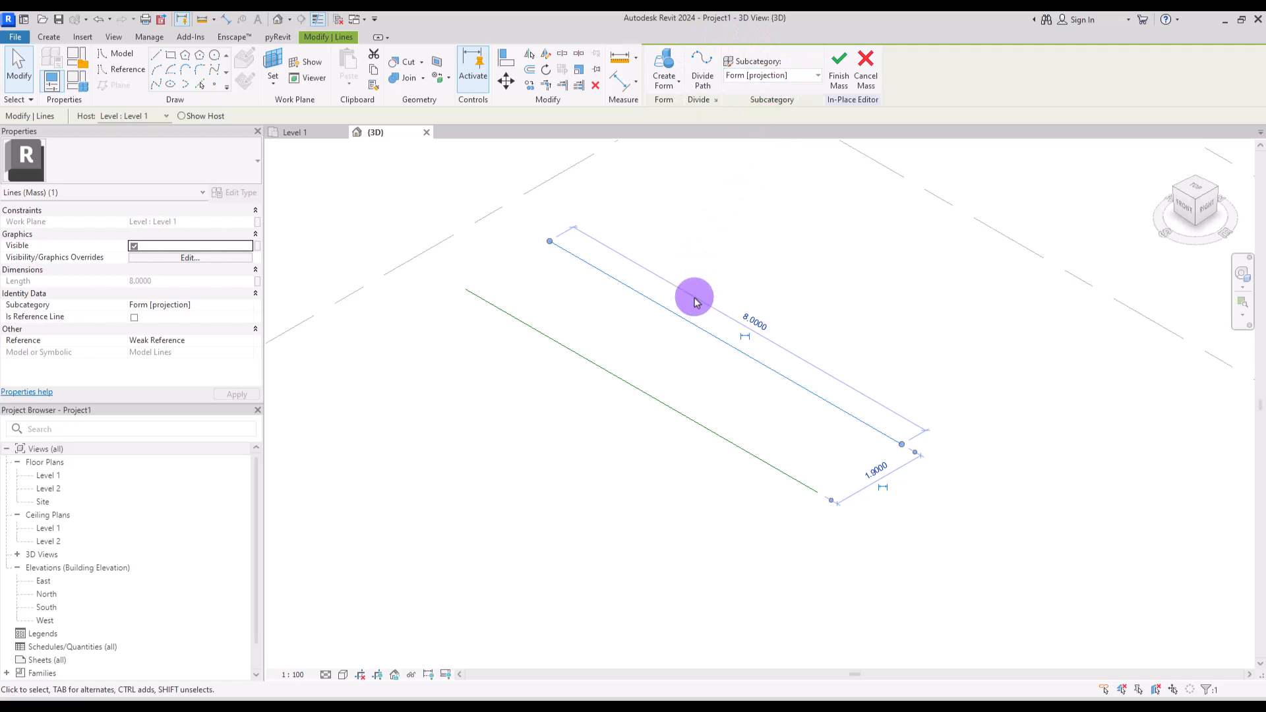
left_click(730, 237)
left_click(661, 303)
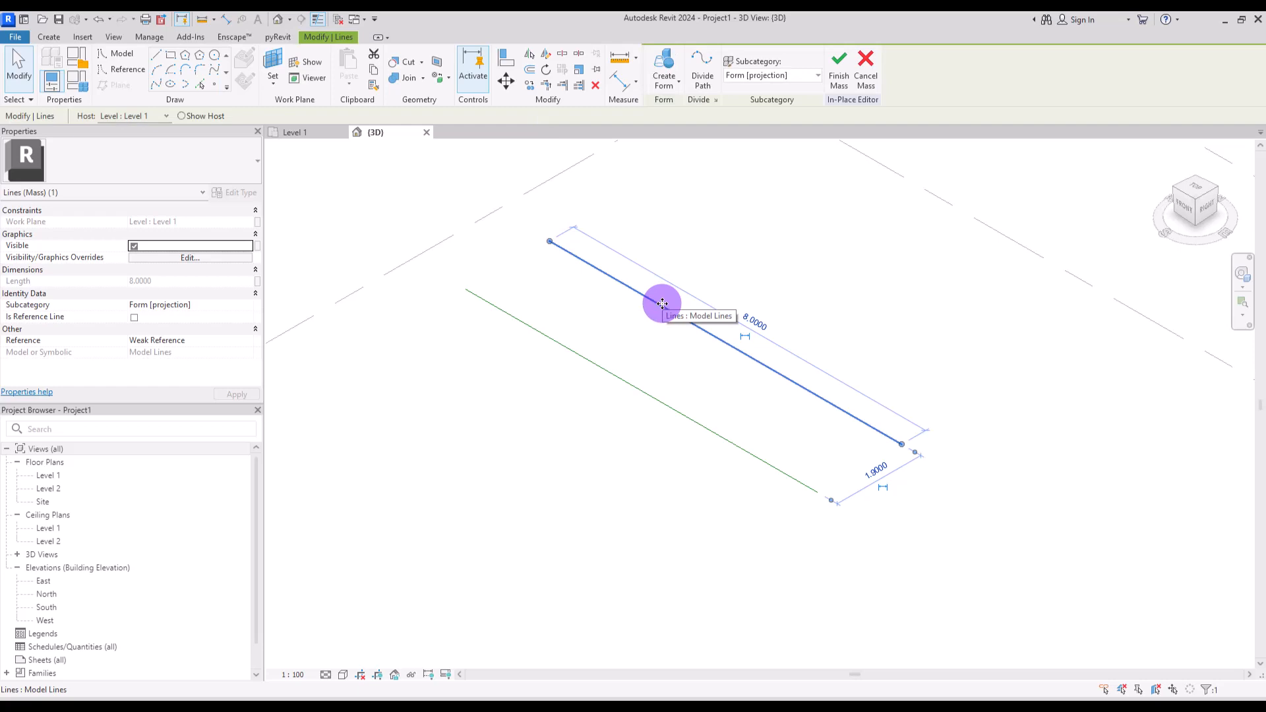
left_click(732, 246)
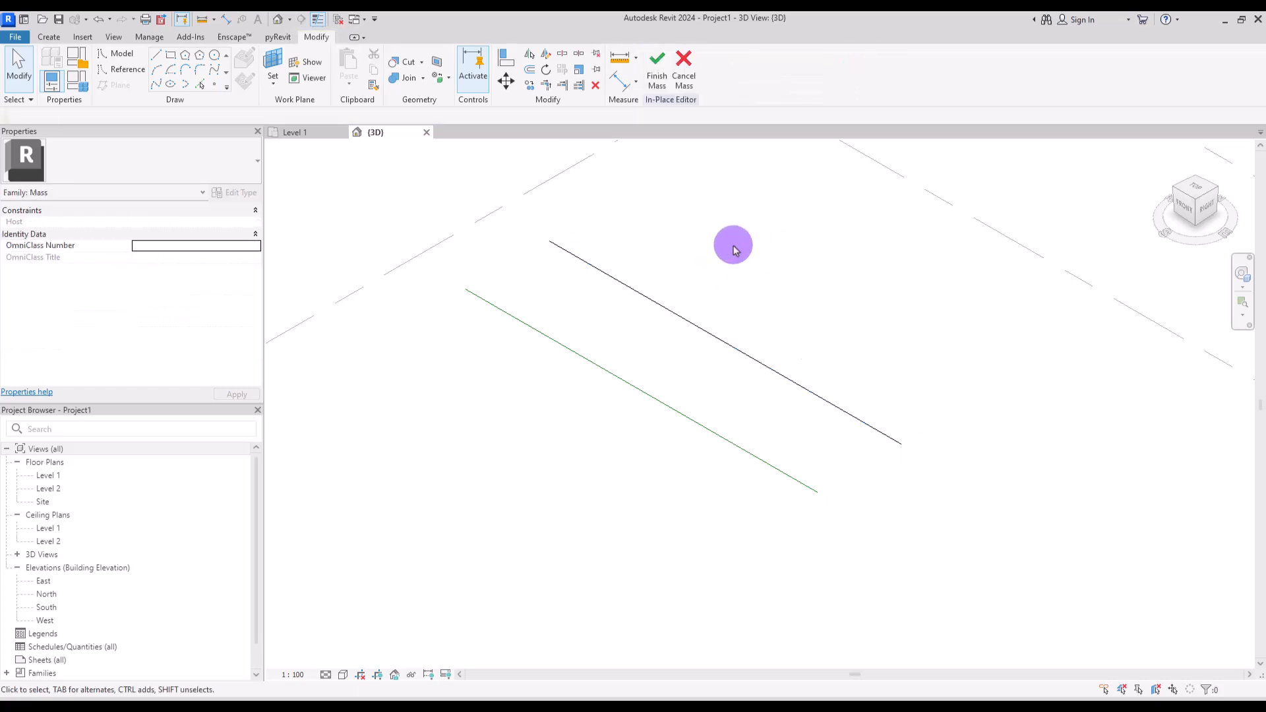
Step: Delete the model line, reference line and reference plane in the Level 1 plan
left_click(291, 134)
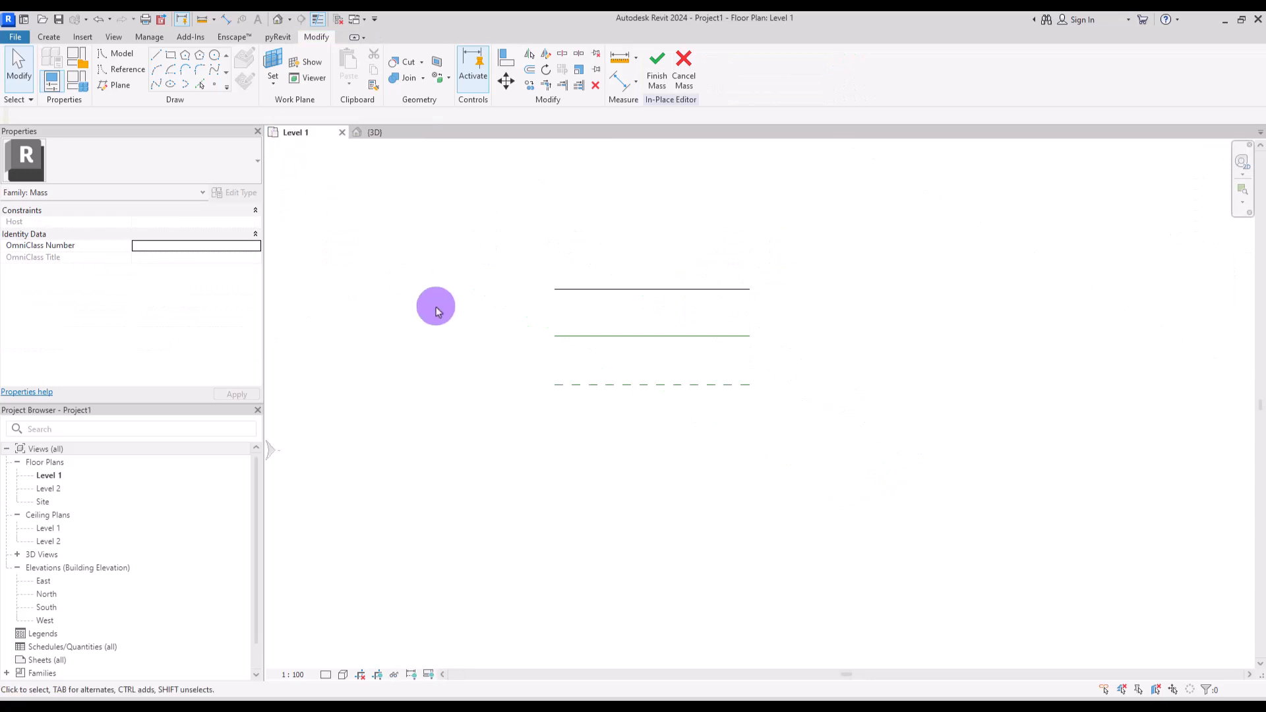
left_click_drag(472, 202, 798, 466)
key("Delete")
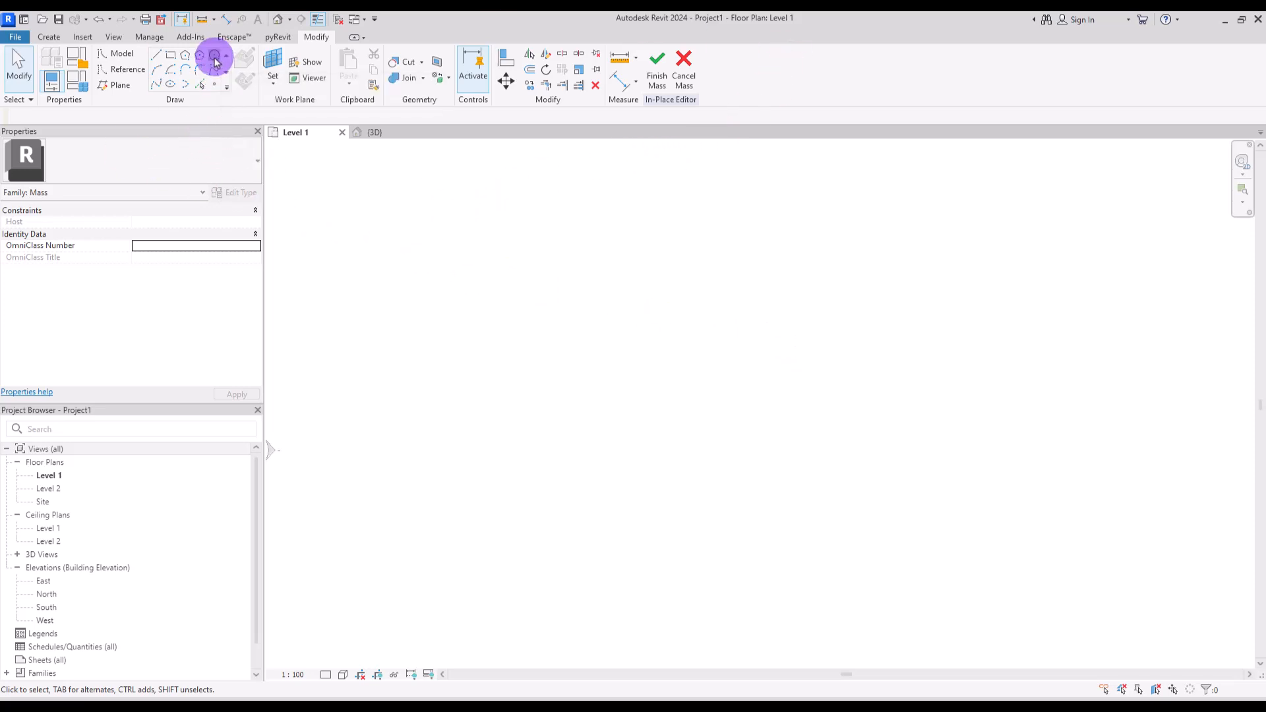
Step: Draw a model-line circle with a radius of about 2.8 in the Level 1 plan
left_click(215, 56)
left_click(736, 345)
left_click(719, 410)
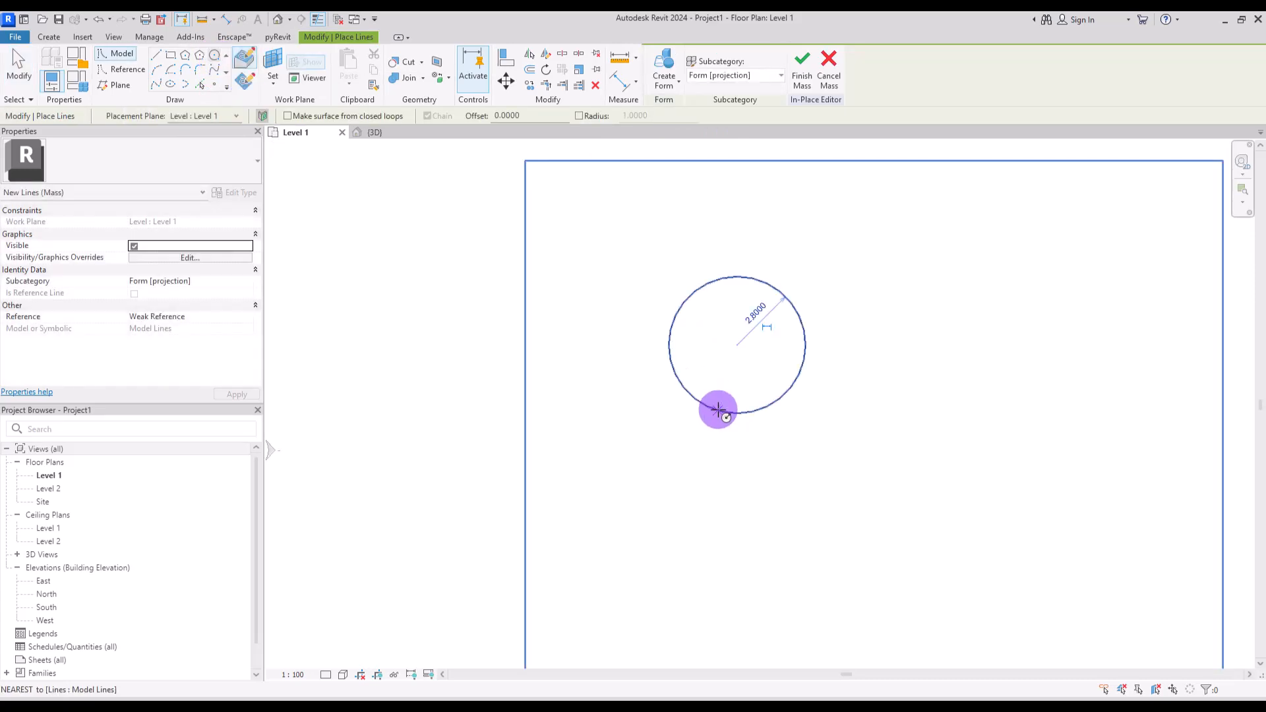
key("Escape")
Step: Try creating a solid cylindrical form from the circle in the 3D view, and undo it
left_click(735, 413)
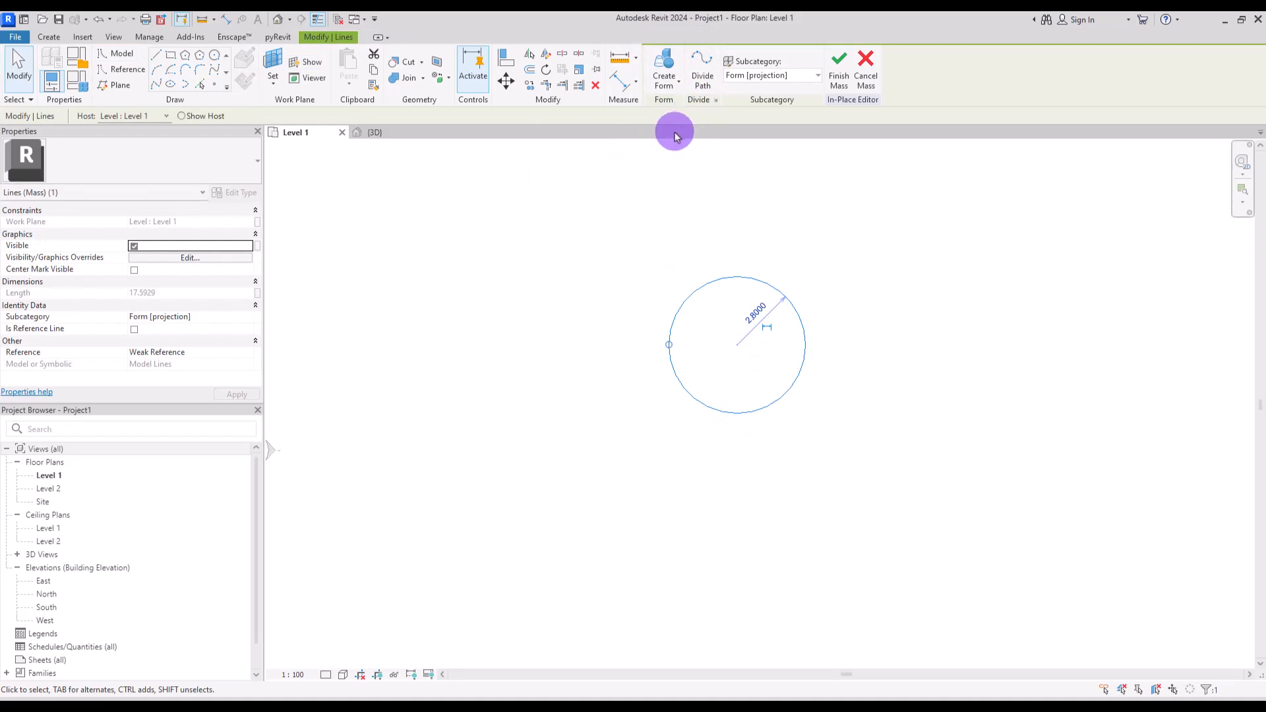
left_click(673, 91)
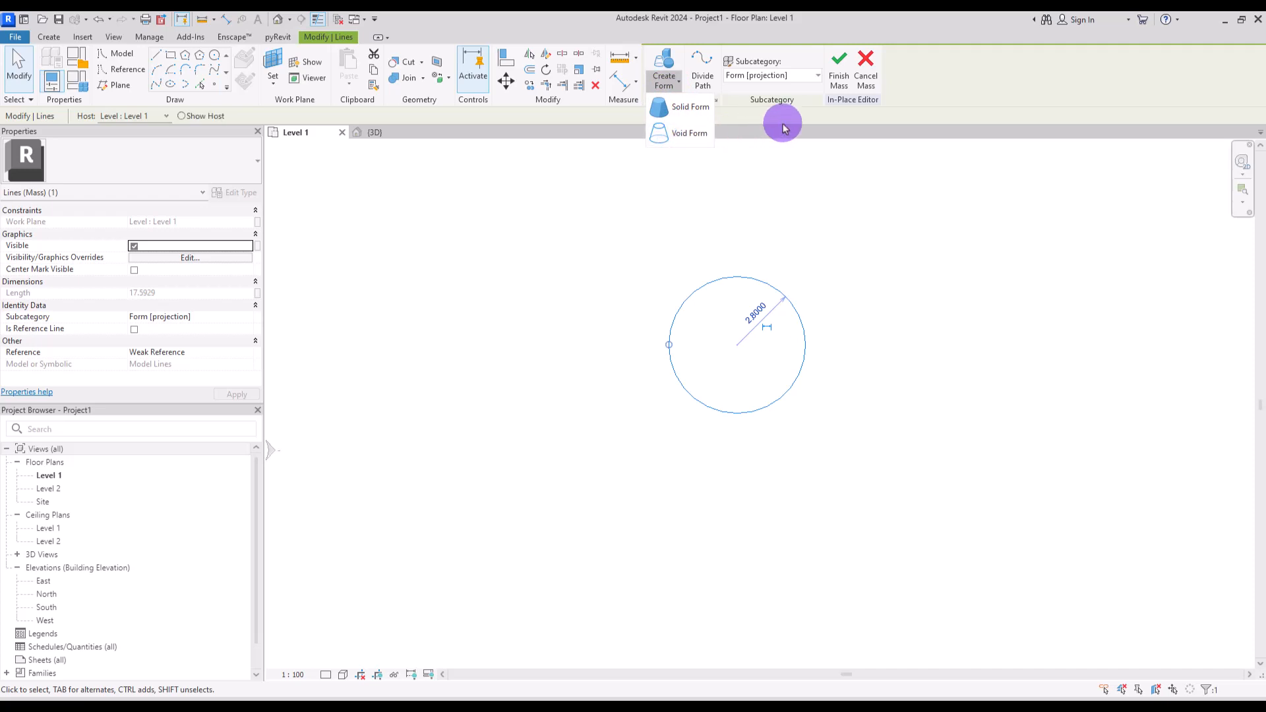
left_click(280, 19)
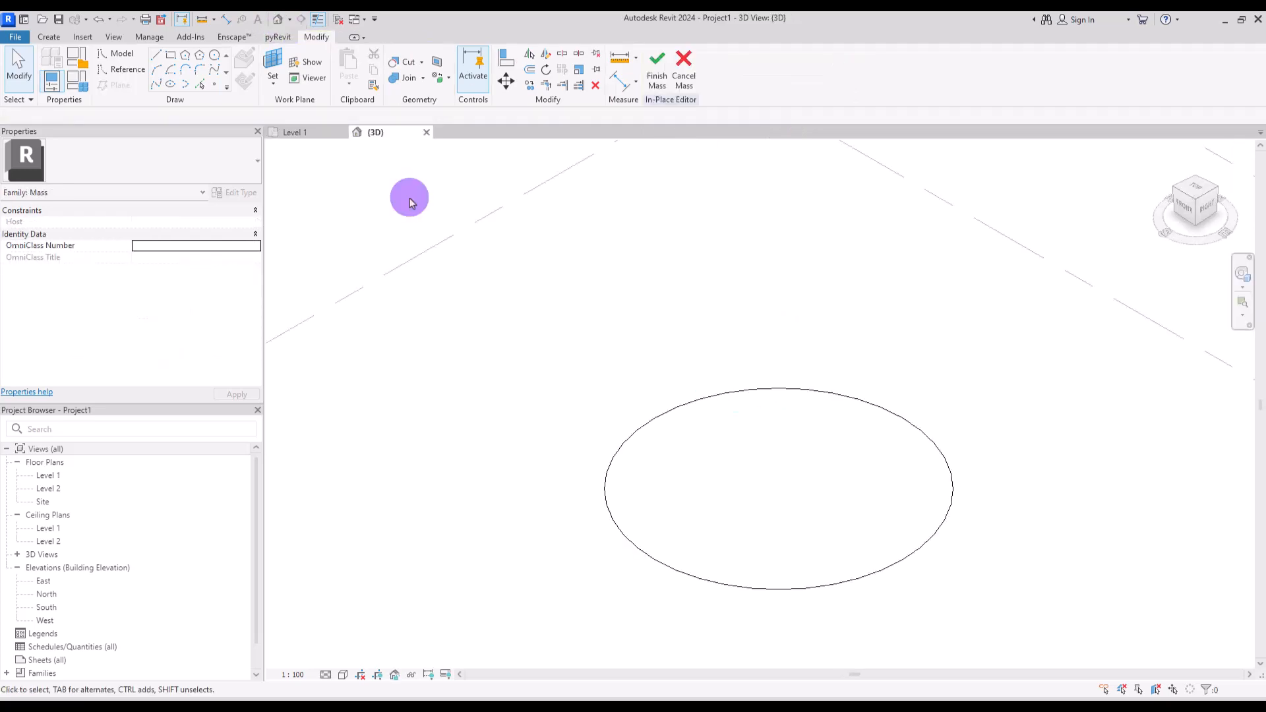
left_click(700, 394)
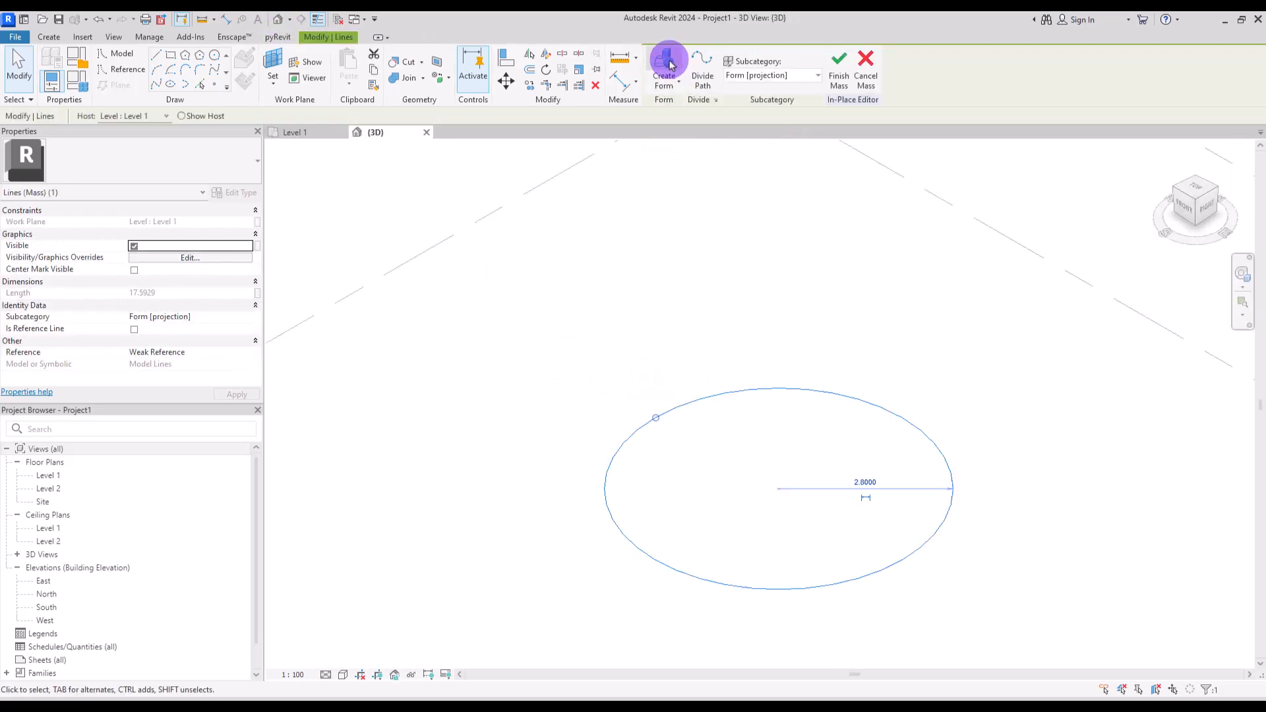
left_click(664, 74)
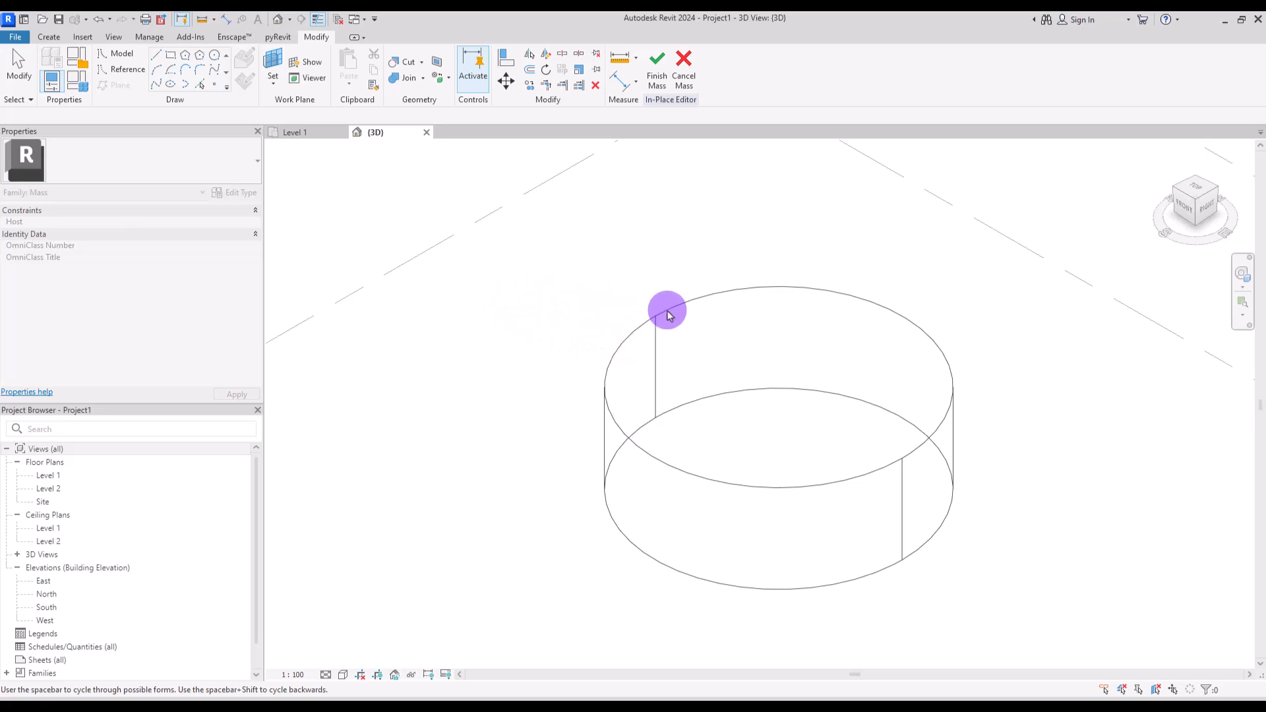
scroll(659, 294, "down", 4)
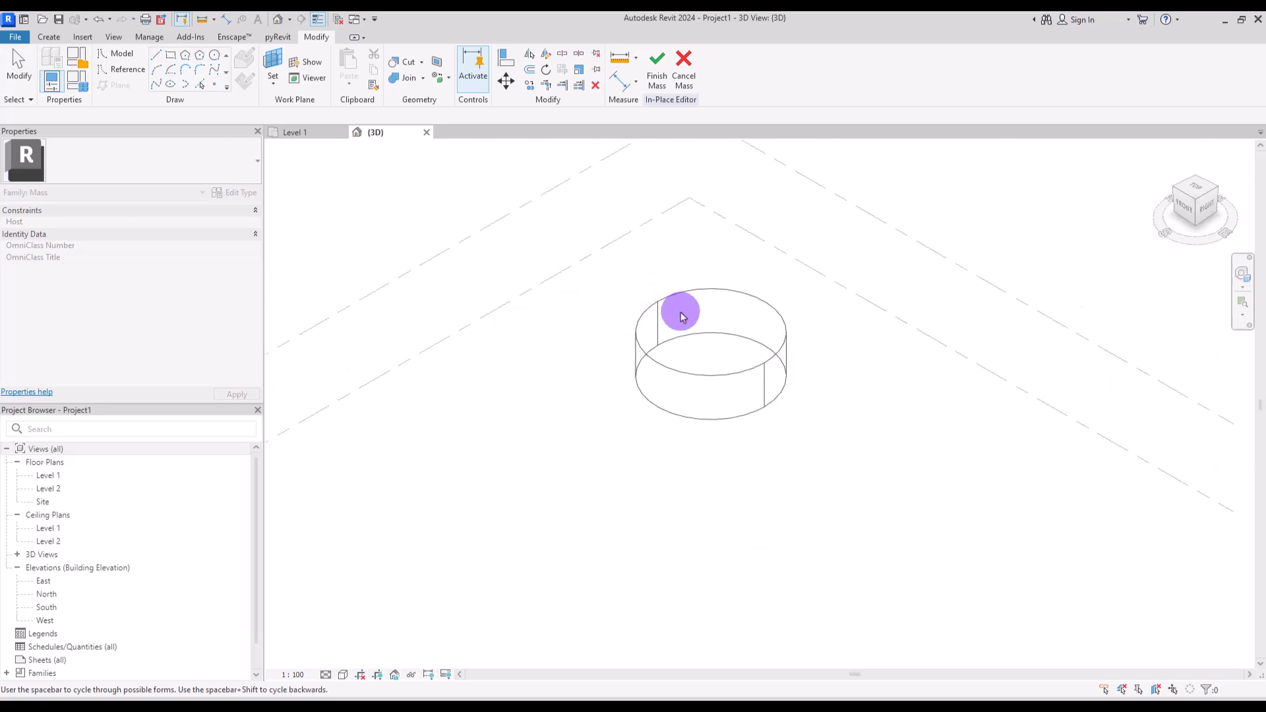
scroll(679, 310, "up", 4)
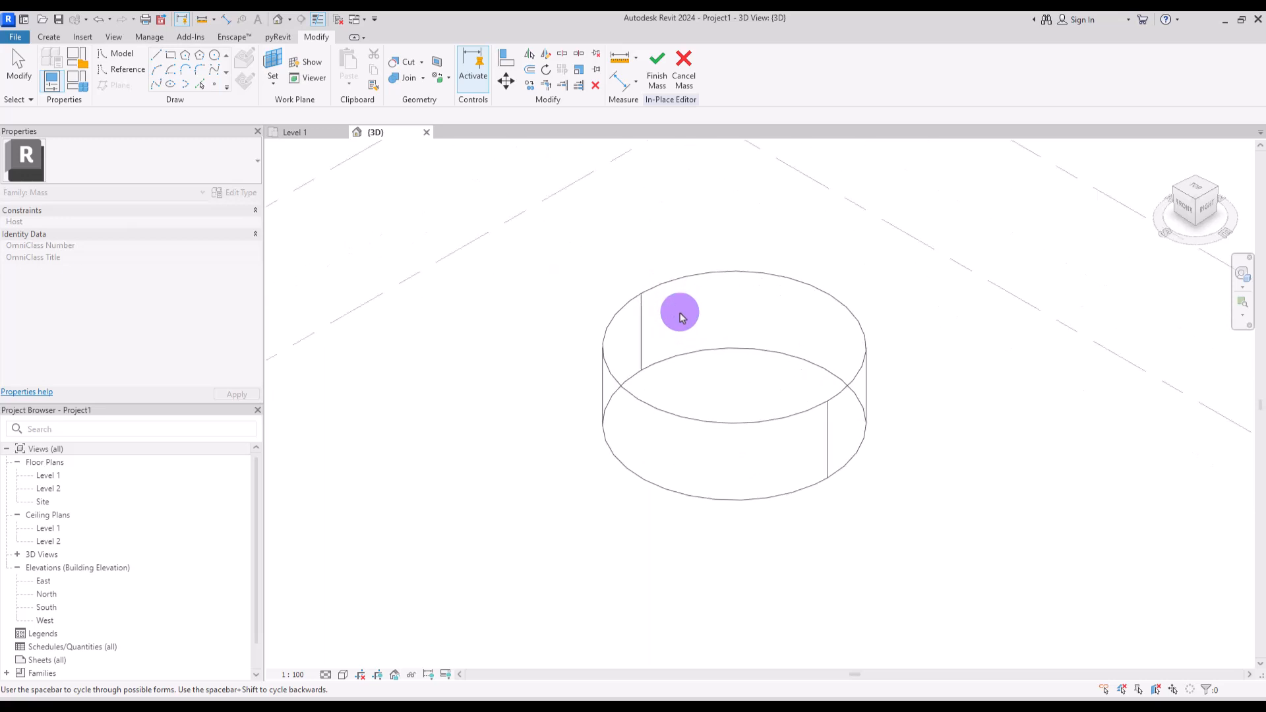
left_click(730, 356)
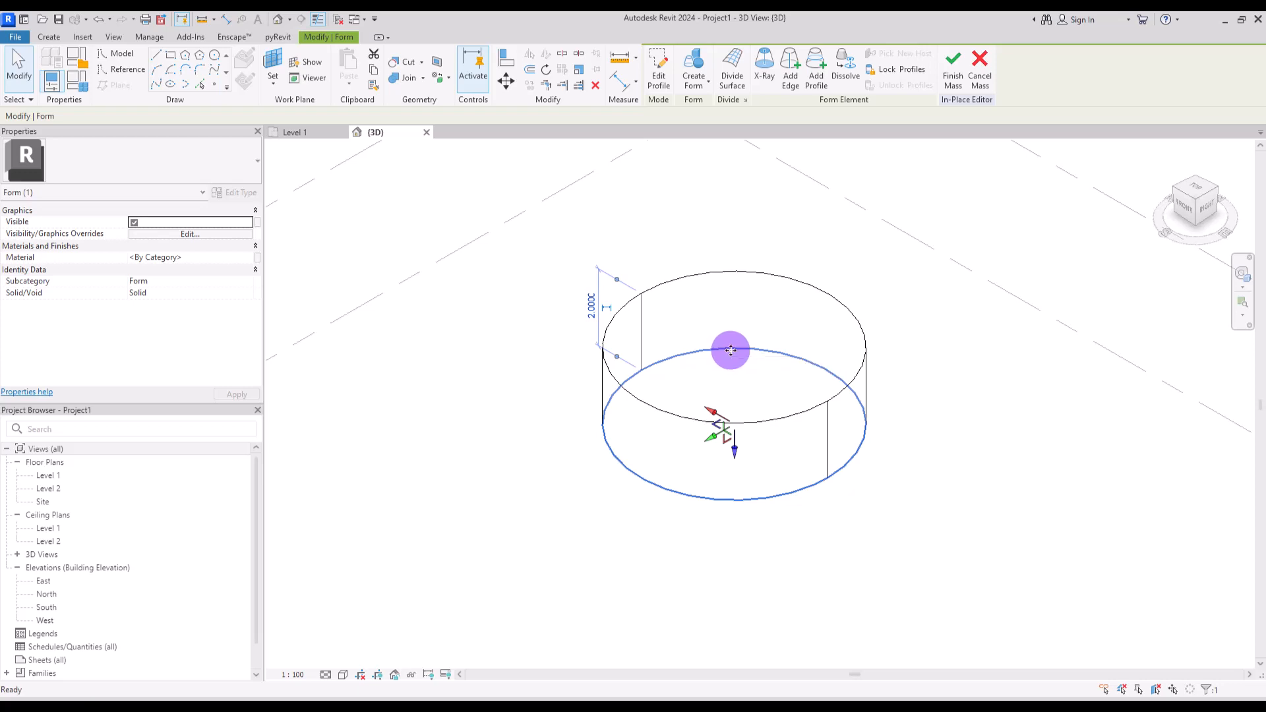
key("ctrl+z")
Step: Draw a straight model line about 9.2 long beside the circle in the 3D view
scroll(600, 285, "down", 6)
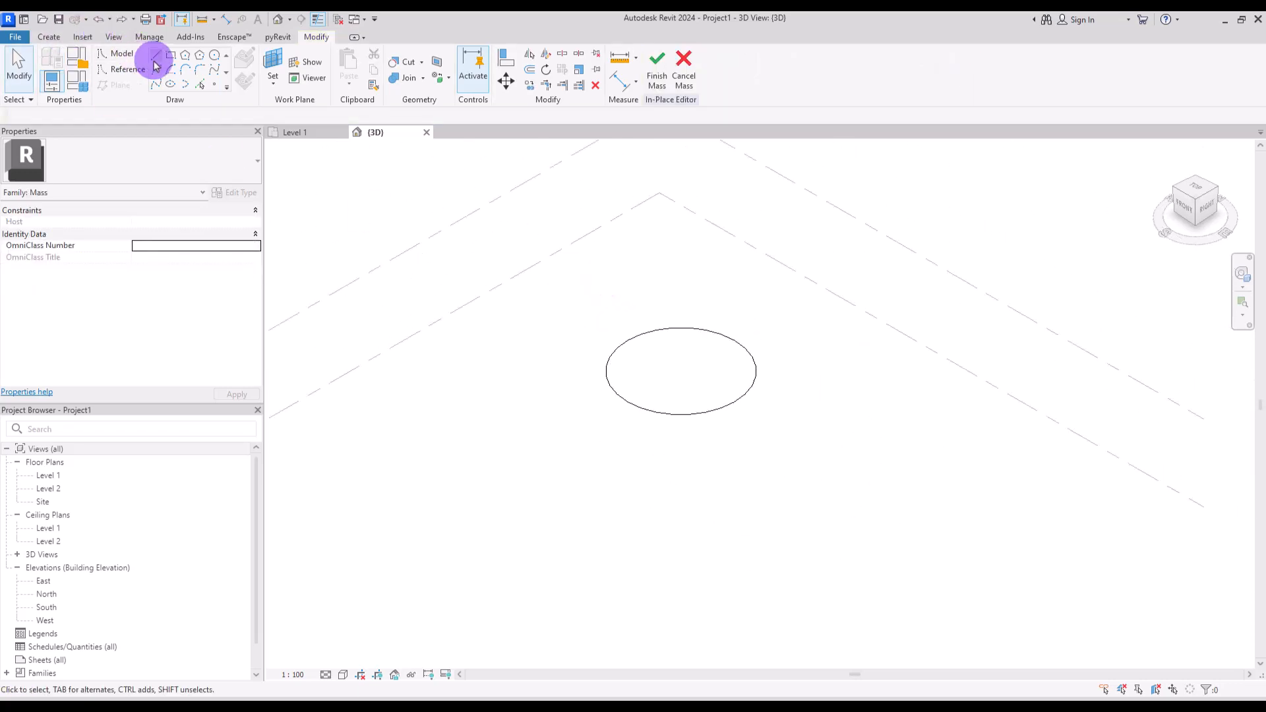
left_click(156, 58)
left_click(510, 403)
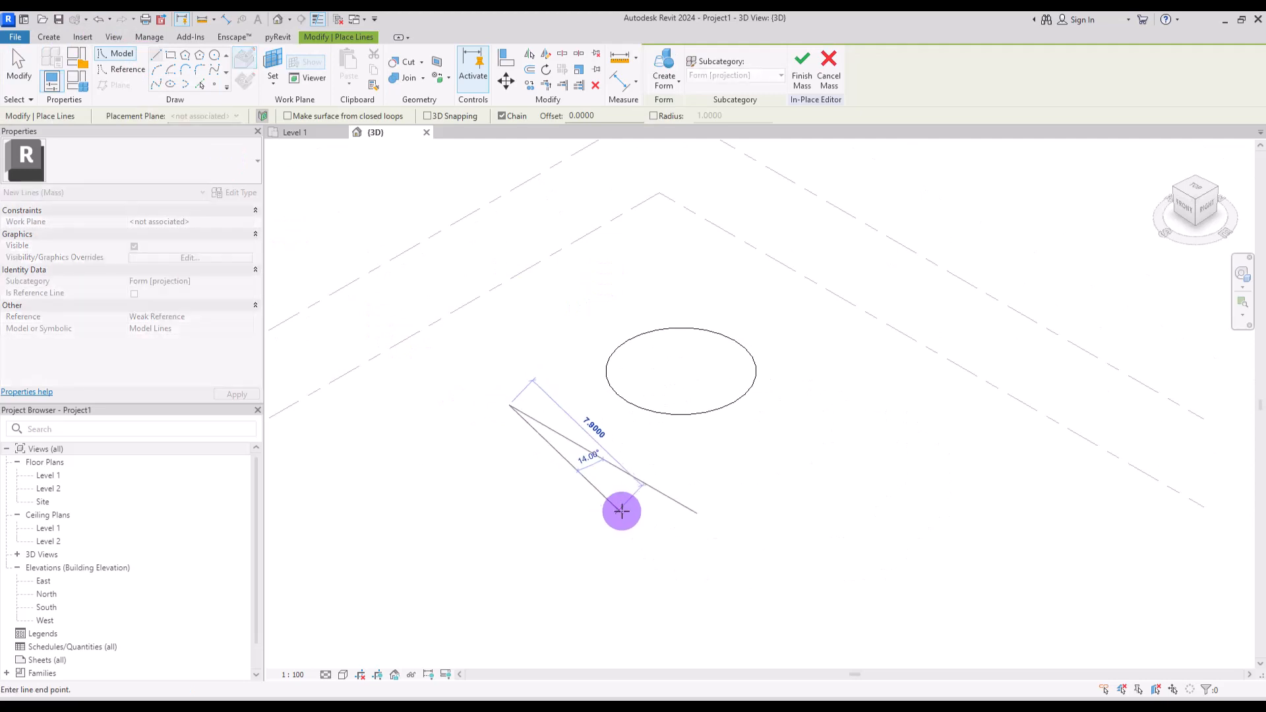
left_click(681, 507)
key("Escape")
key("Escape")
Step: Create a form revolving the circle around the straight model line, inspect it, and undo it
left_click(613, 463)
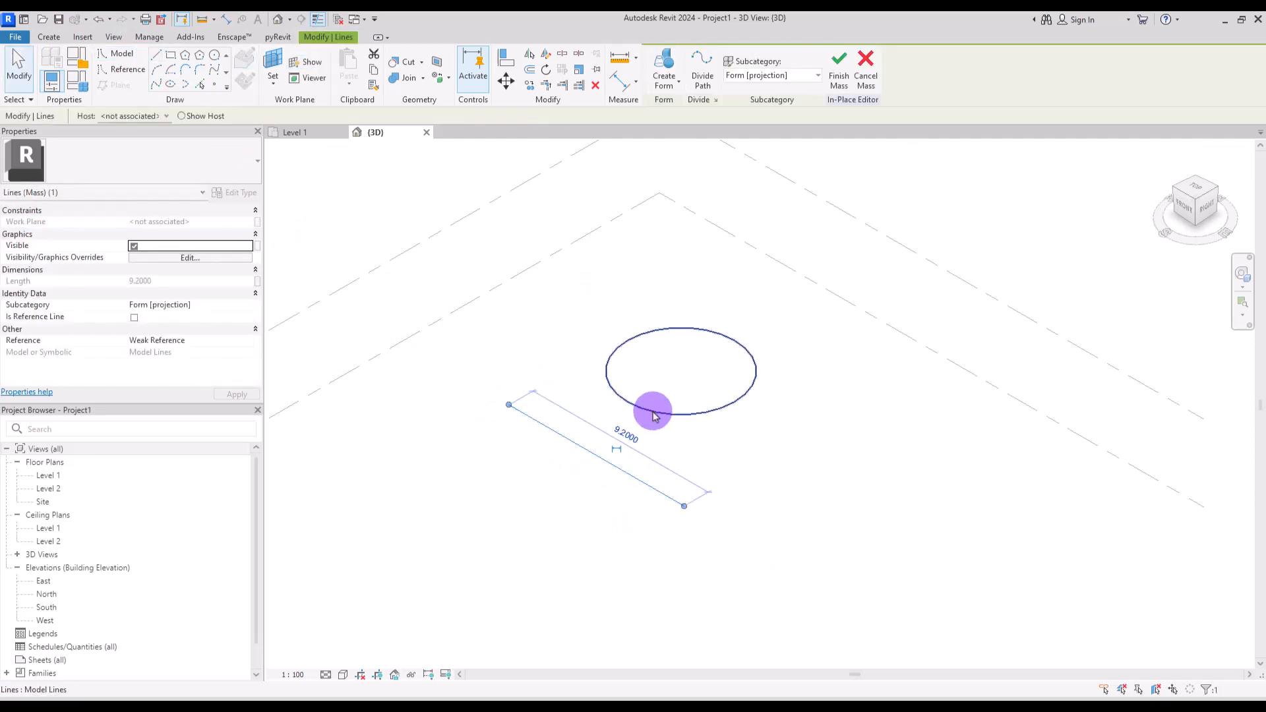
left_click(654, 412, "ctrl")
left_click(668, 68)
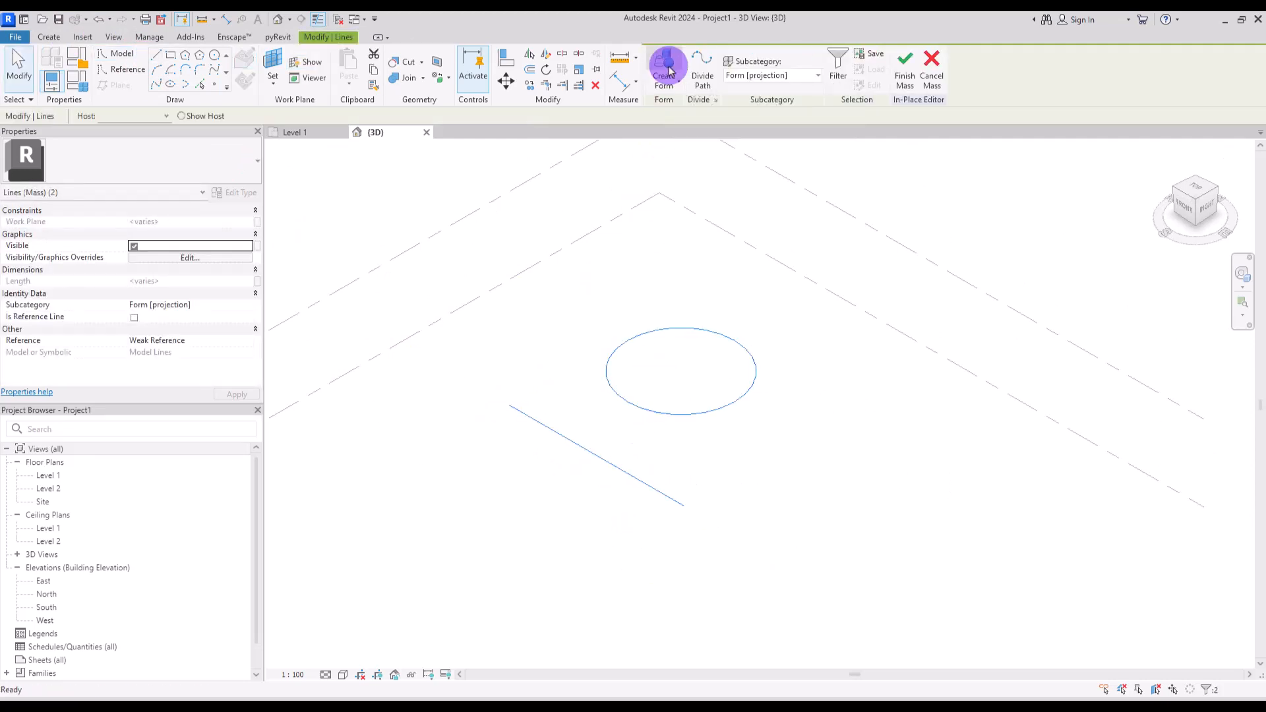
scroll(628, 325, "down", 4)
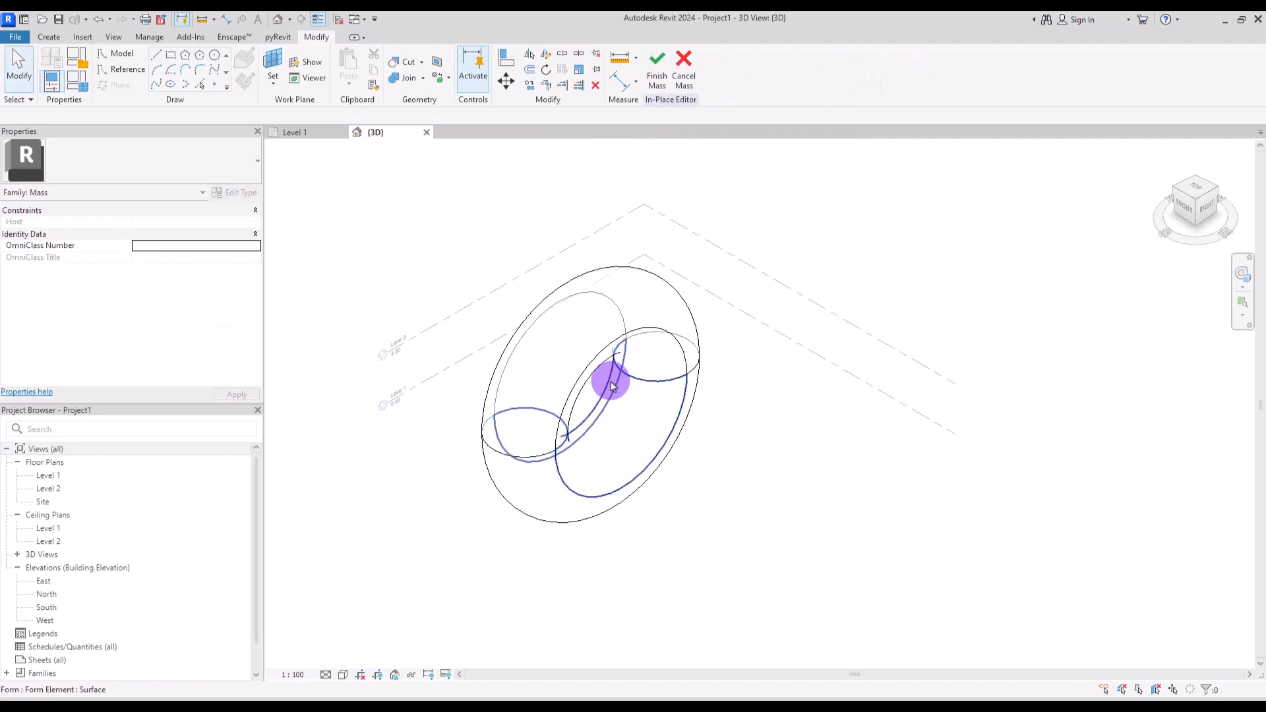
middle_click_drag(610, 386, 753, 404, "shift")
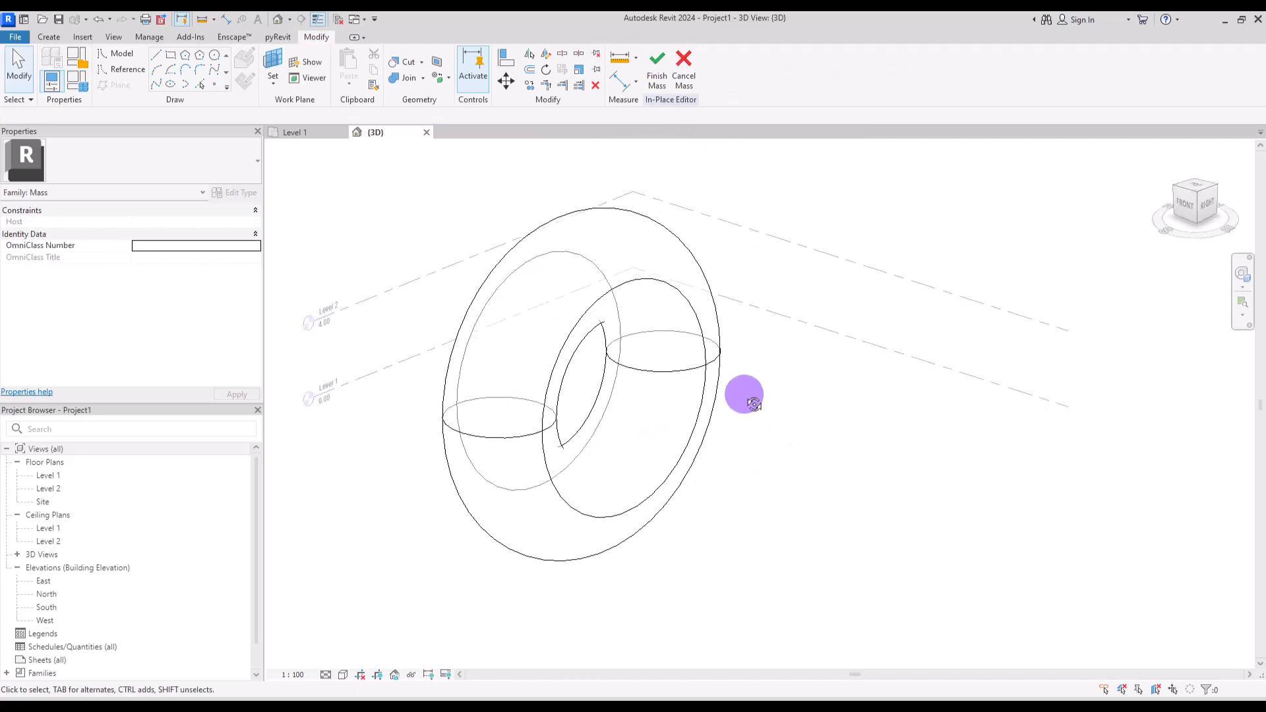
middle_click_drag(592, 292, 591, 352)
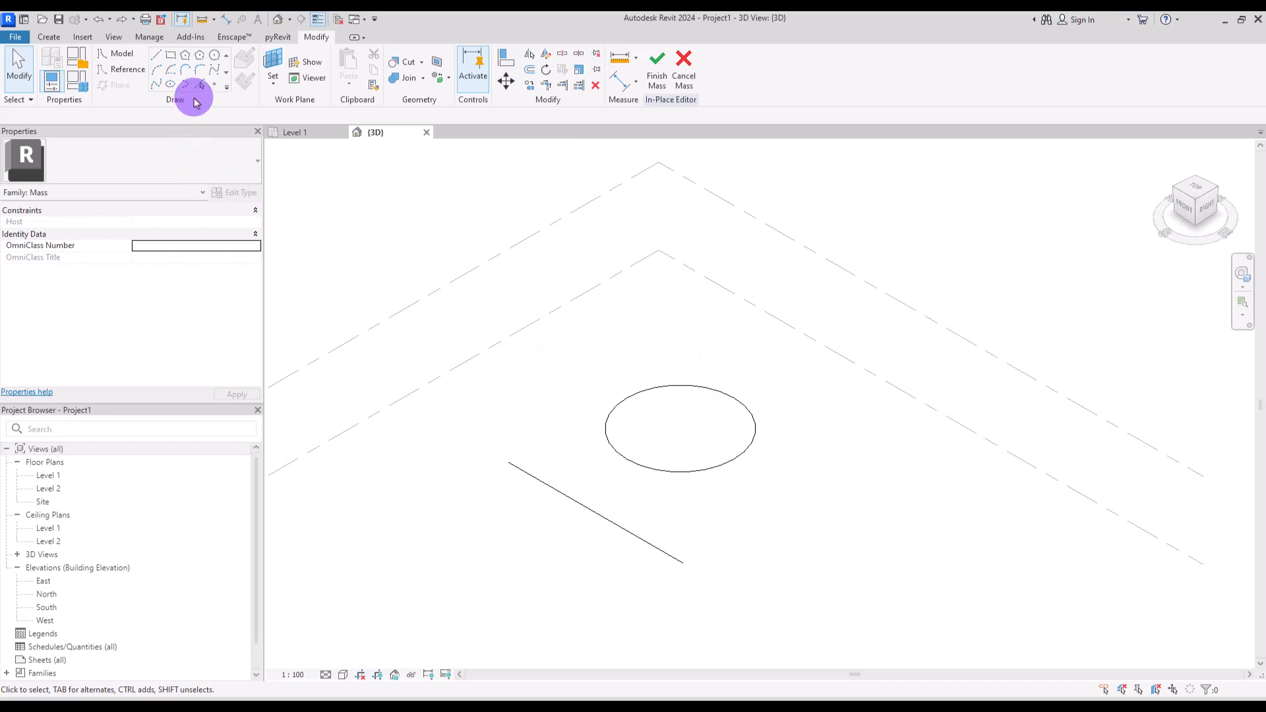
Step: Set Level 2 as the work plane and draw a model-line rectangle on it
left_click(170, 59)
left_click(278, 87)
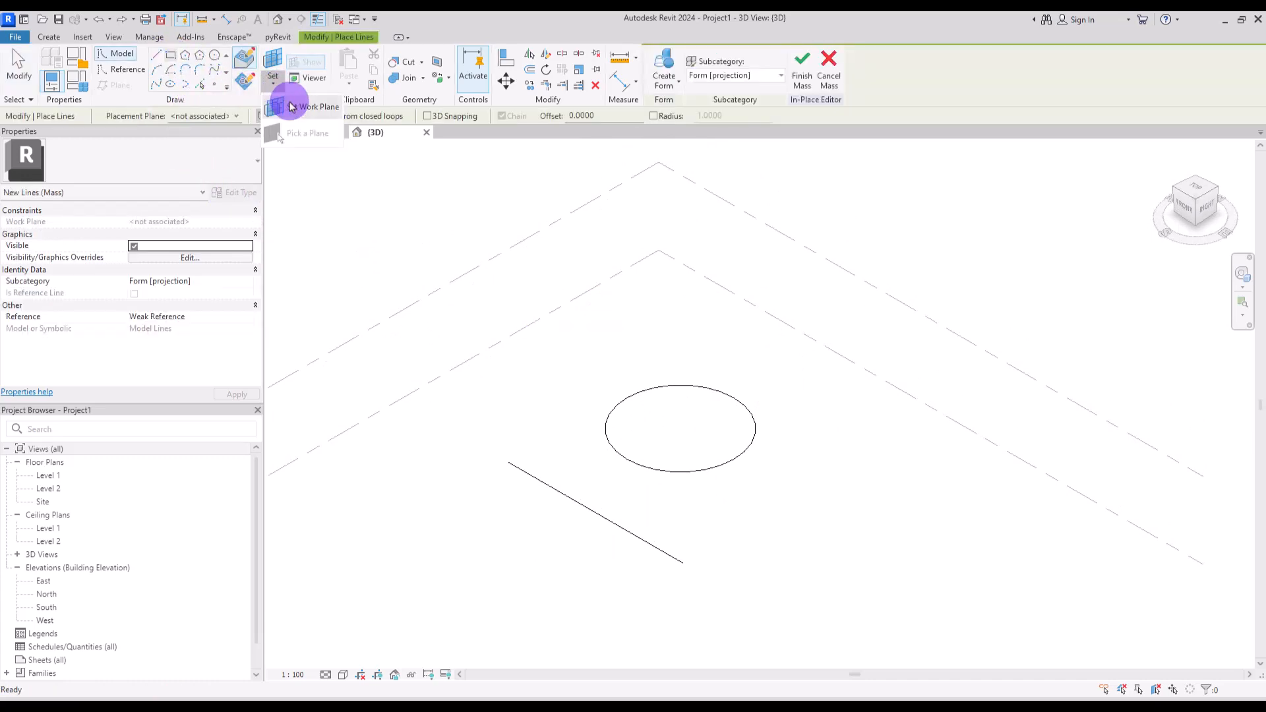
left_click(293, 105)
left_click(507, 251)
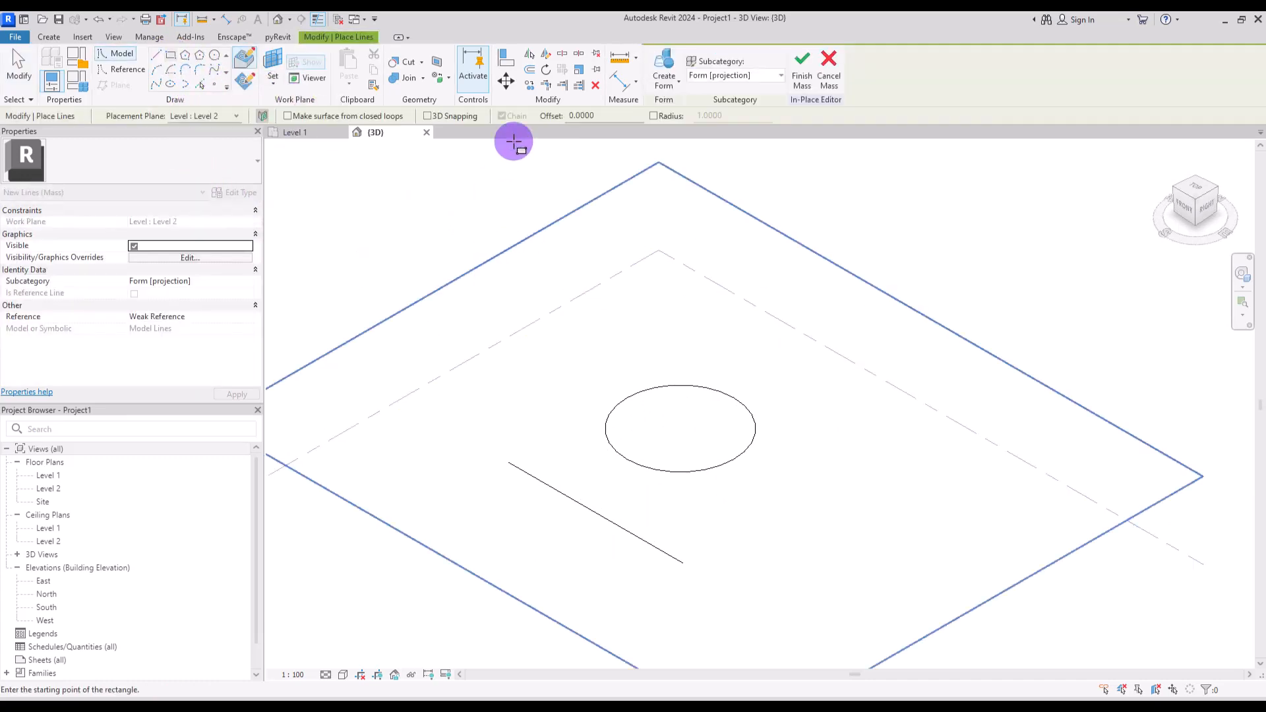
left_click(683, 380)
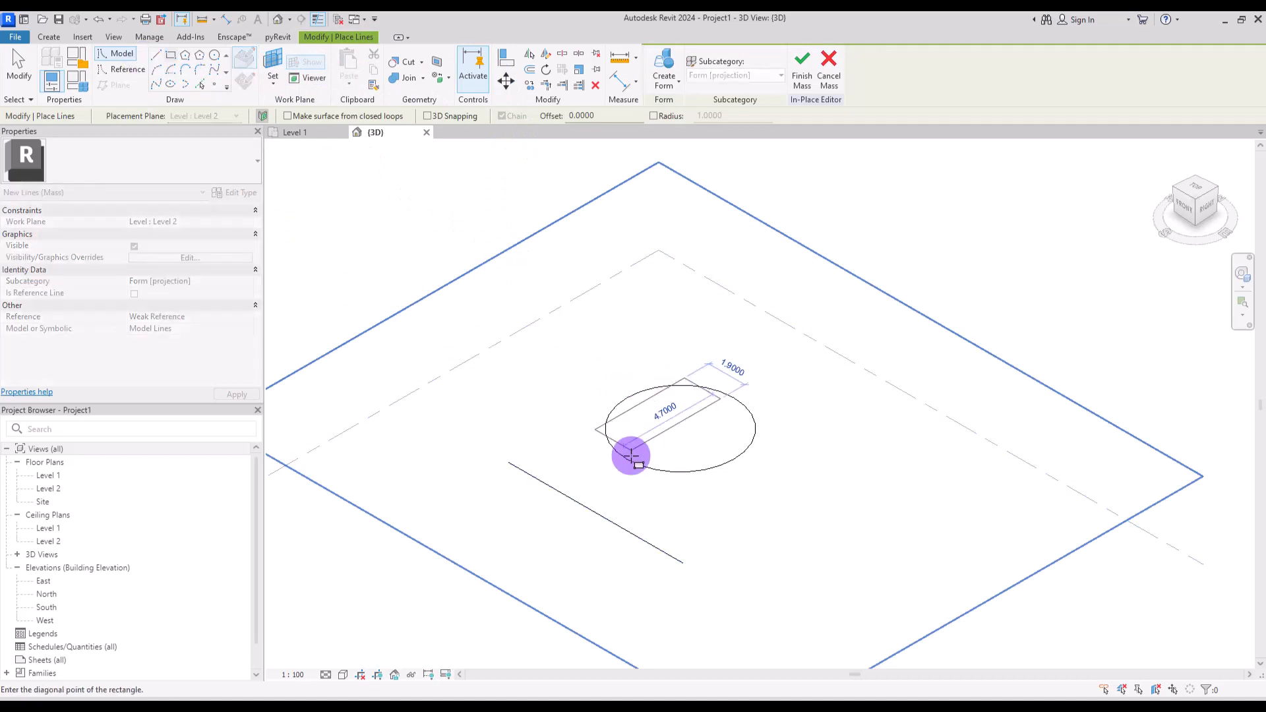
left_click(644, 474)
key("Escape")
key("Escape")
Step: Create a lofted form between the Level 1 circle and the Level 2 rectangle, and inspect it in 3D
middle_click_drag(785, 497, 576, 398, "shift")
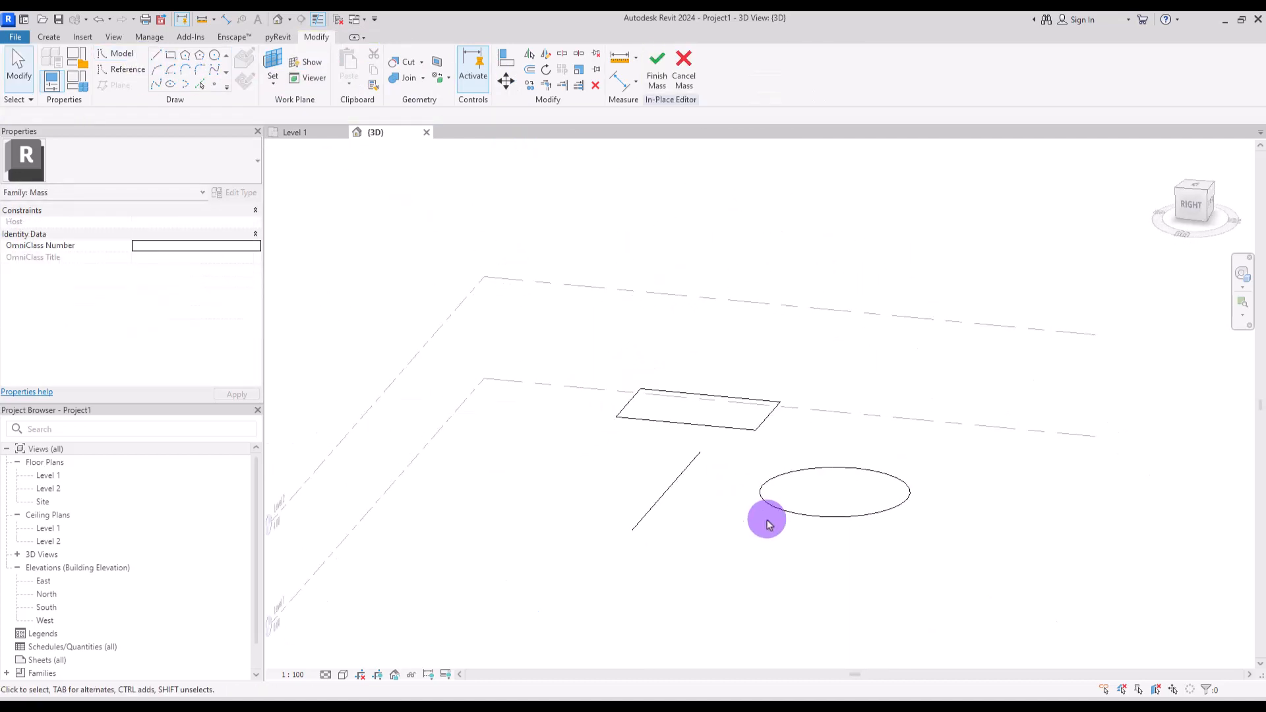
left_click(774, 487)
key("Tab")
left_click(749, 426, "ctrl")
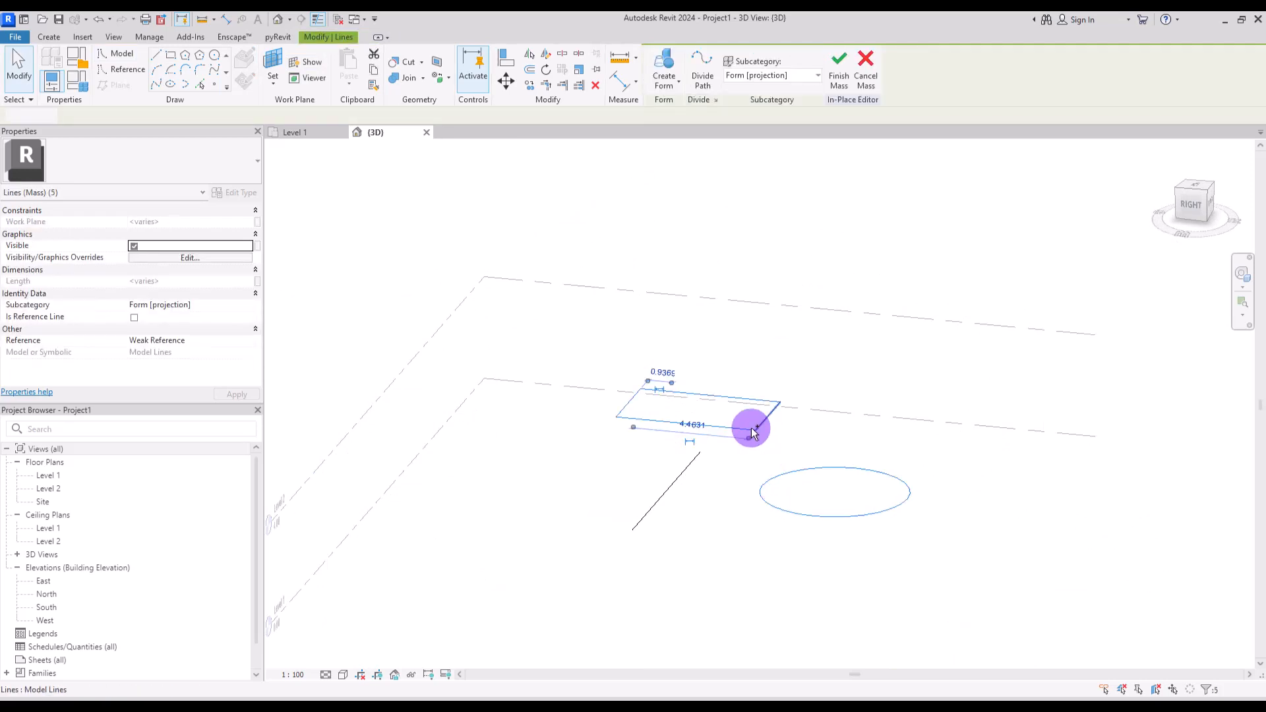
left_click(663, 63)
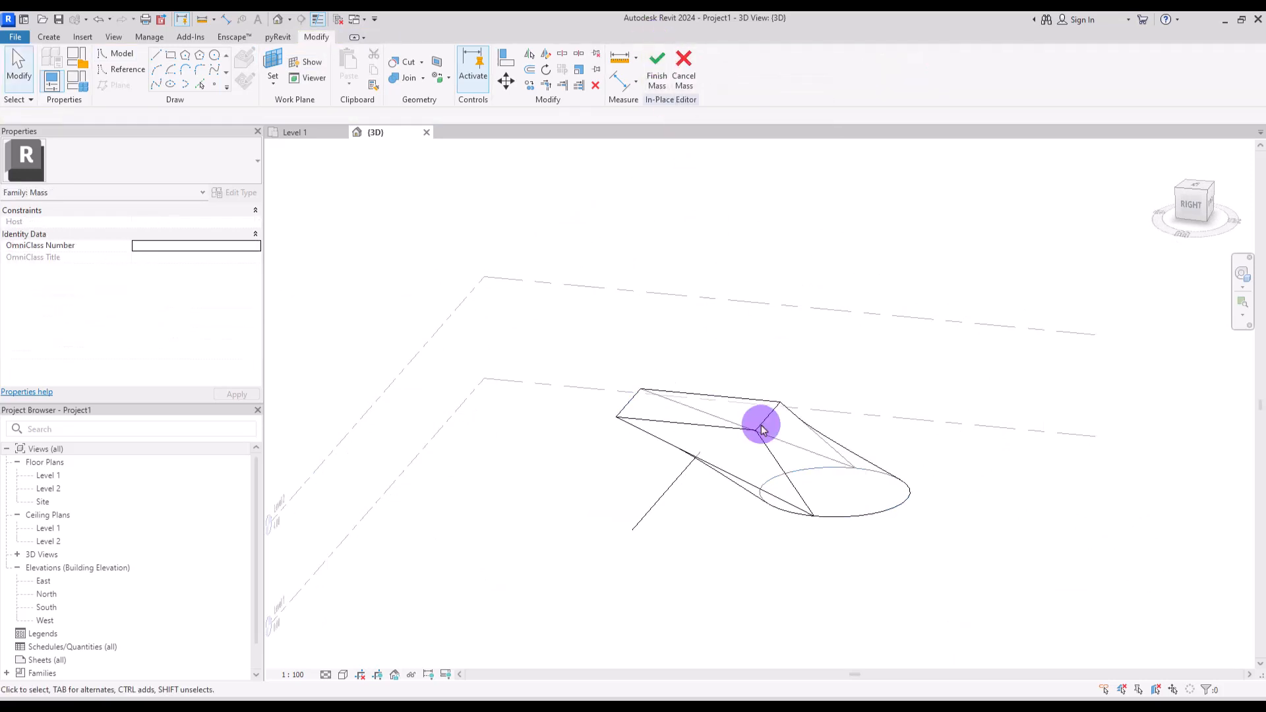
left_click(756, 406)
middle_click_drag(779, 419, 521, 550, "shift")
Step: Delete the lofted form and the straight model line
left_click(521, 550)
left_click_drag(629, 568, 1186, 262)
key("Delete")
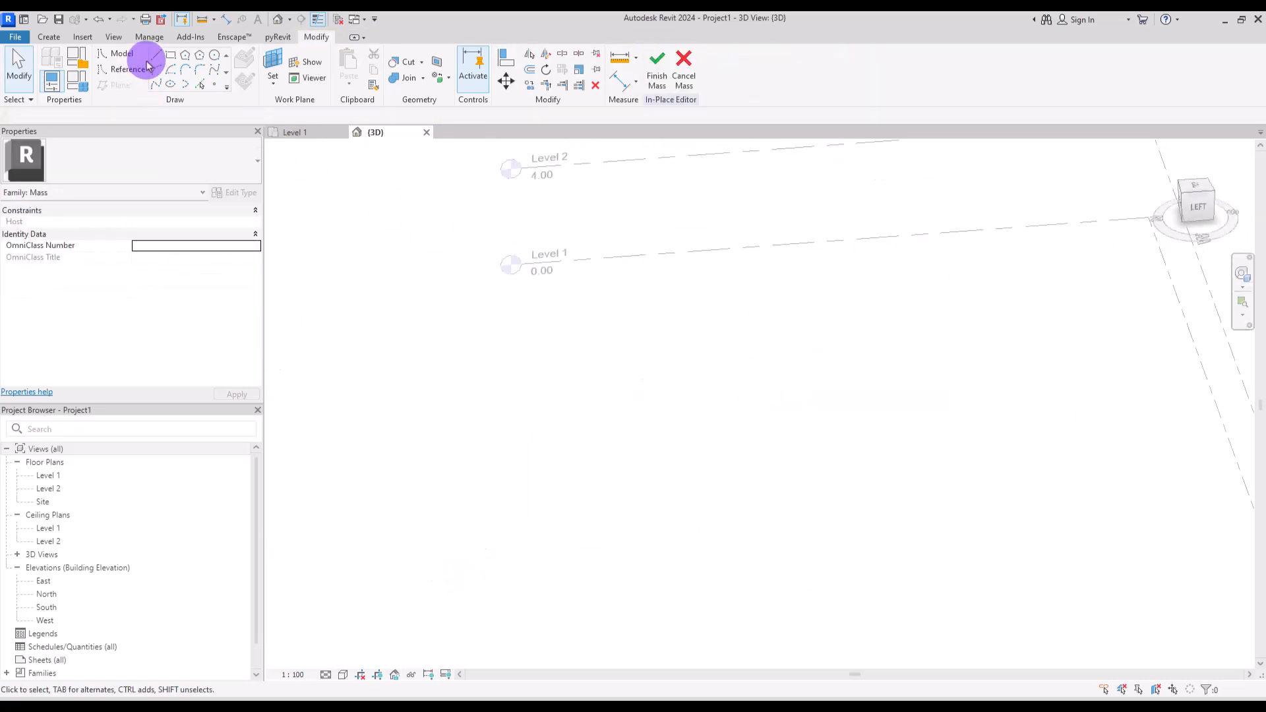
Step: Draw a wavy model-line spline with four control points on the Level 2 work plane
left_click(220, 75)
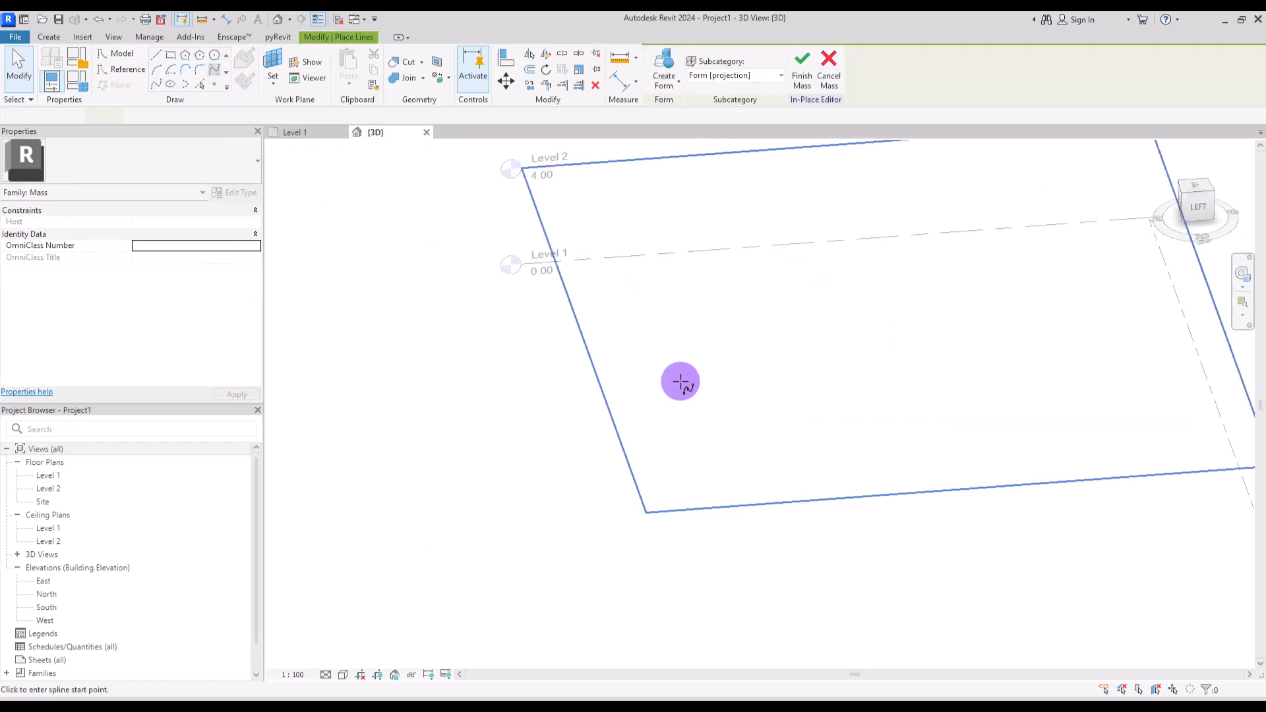
left_click(611, 293)
left_click(654, 411)
left_click(824, 318)
left_click(960, 466)
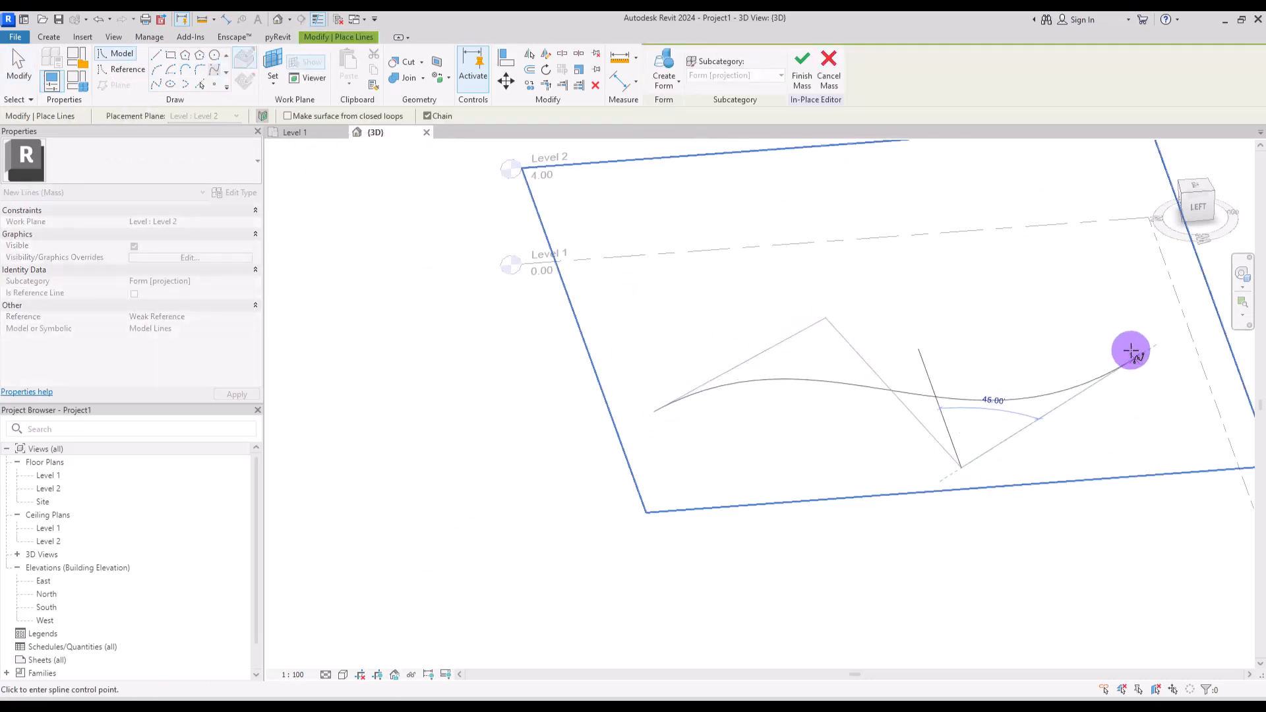
left_click(1130, 348)
key("Escape")
key("Escape")
Step: Set the work plane perpendicular to the spline at its end point and show that plane
middle_click_drag(1005, 487, 807, 504)
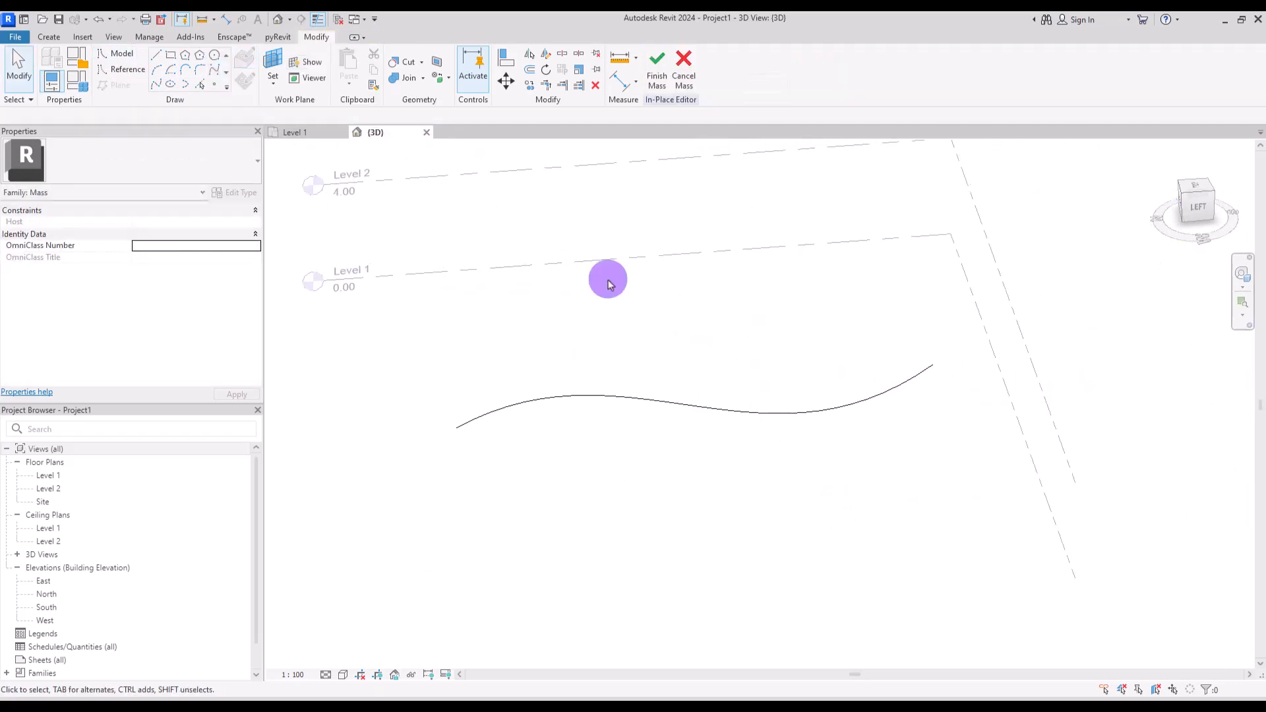
left_click(287, 87)
left_click(300, 107)
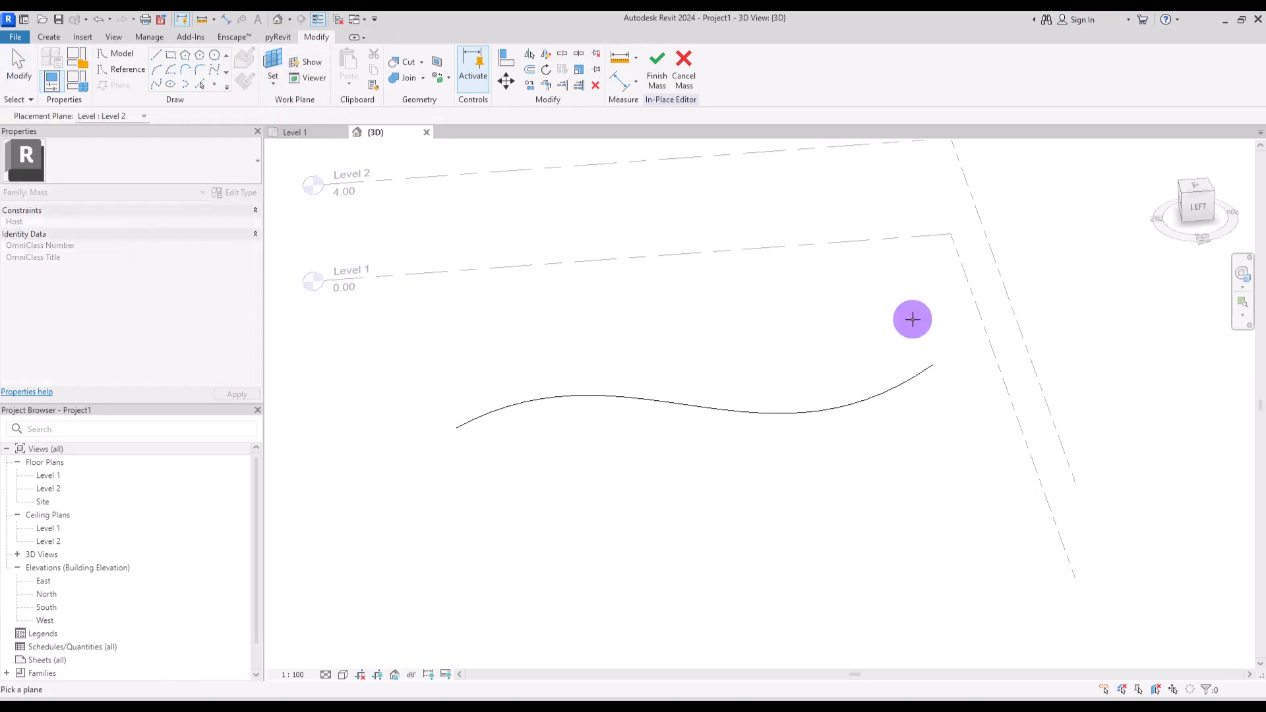
left_click(935, 363)
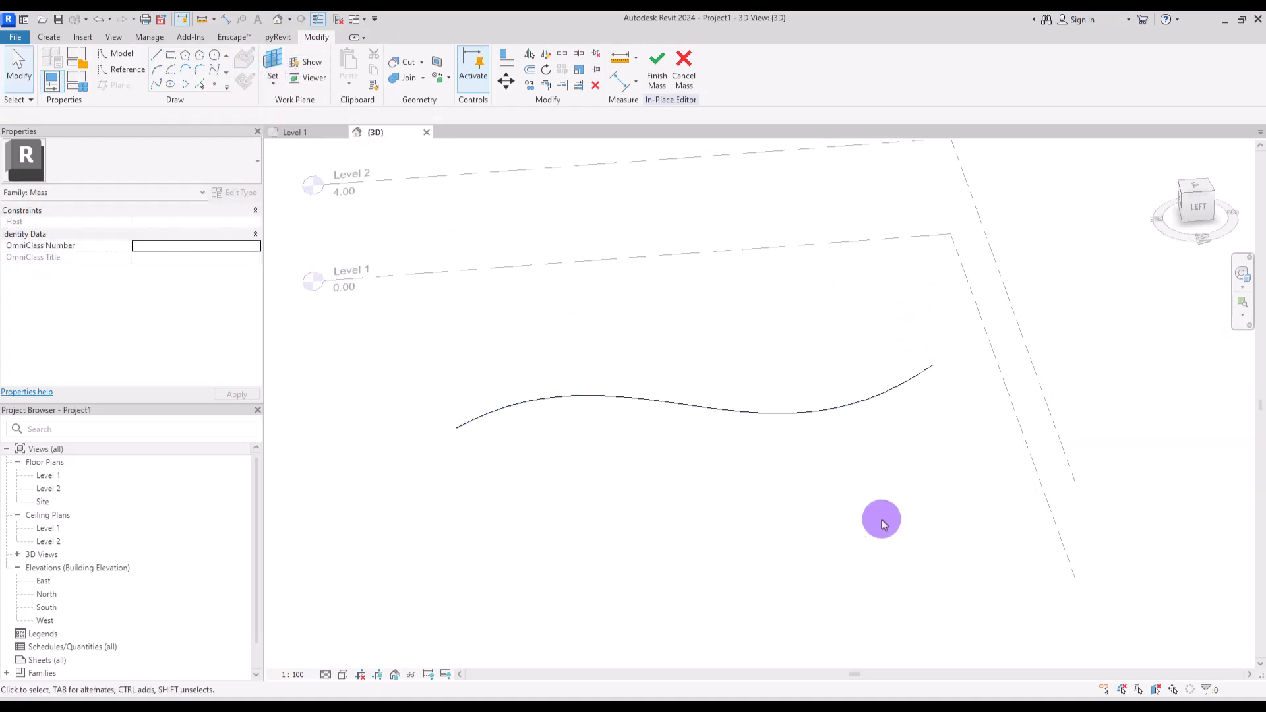
middle_click_drag(850, 514, 690, 470, "shift")
left_click(311, 81)
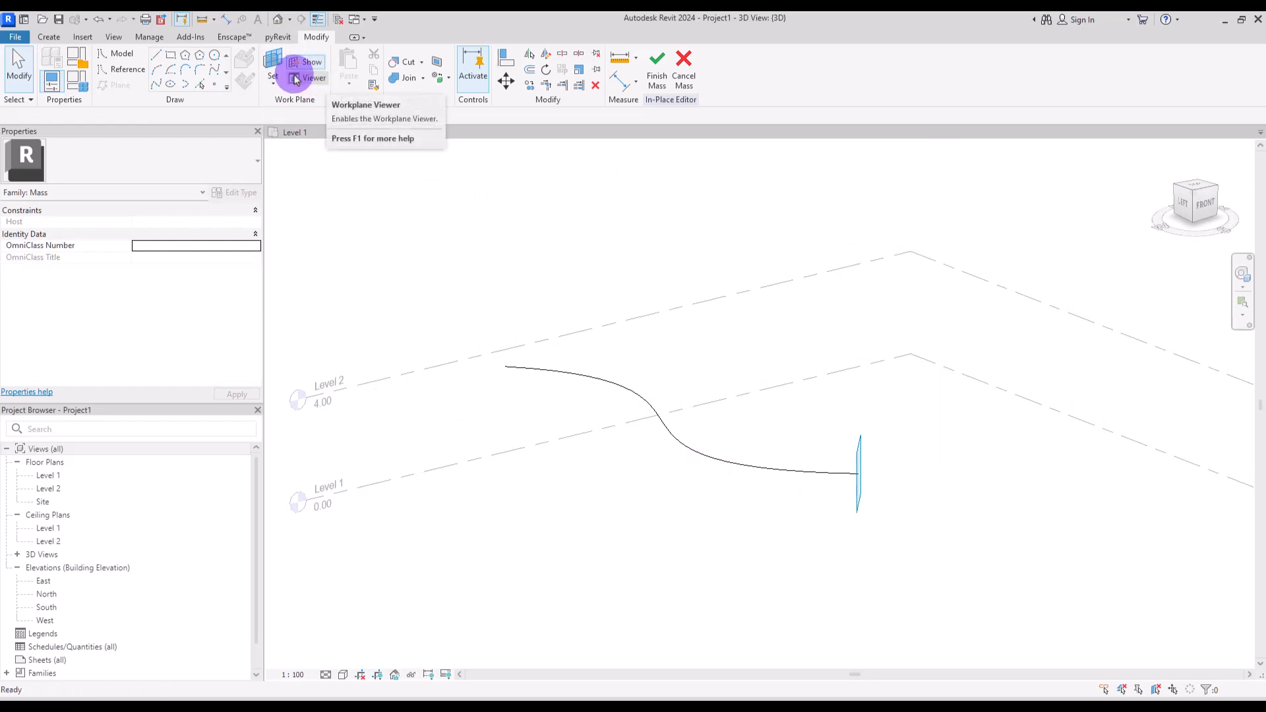
Step: Draw a small model-line circle, about 1.9 in circumference, on the work plane at the spline's end
left_click(214, 58)
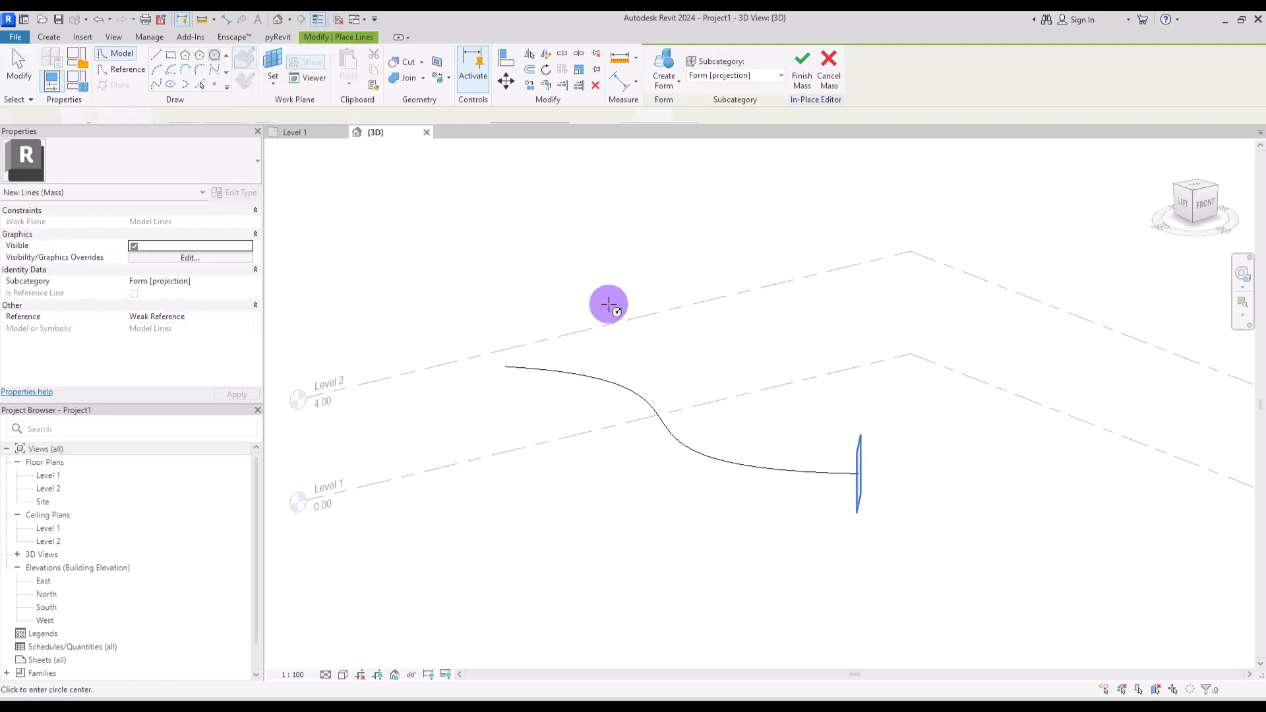
middle_click_drag(608, 303, 589, 450, "shift")
scroll(588, 449, "up", 2)
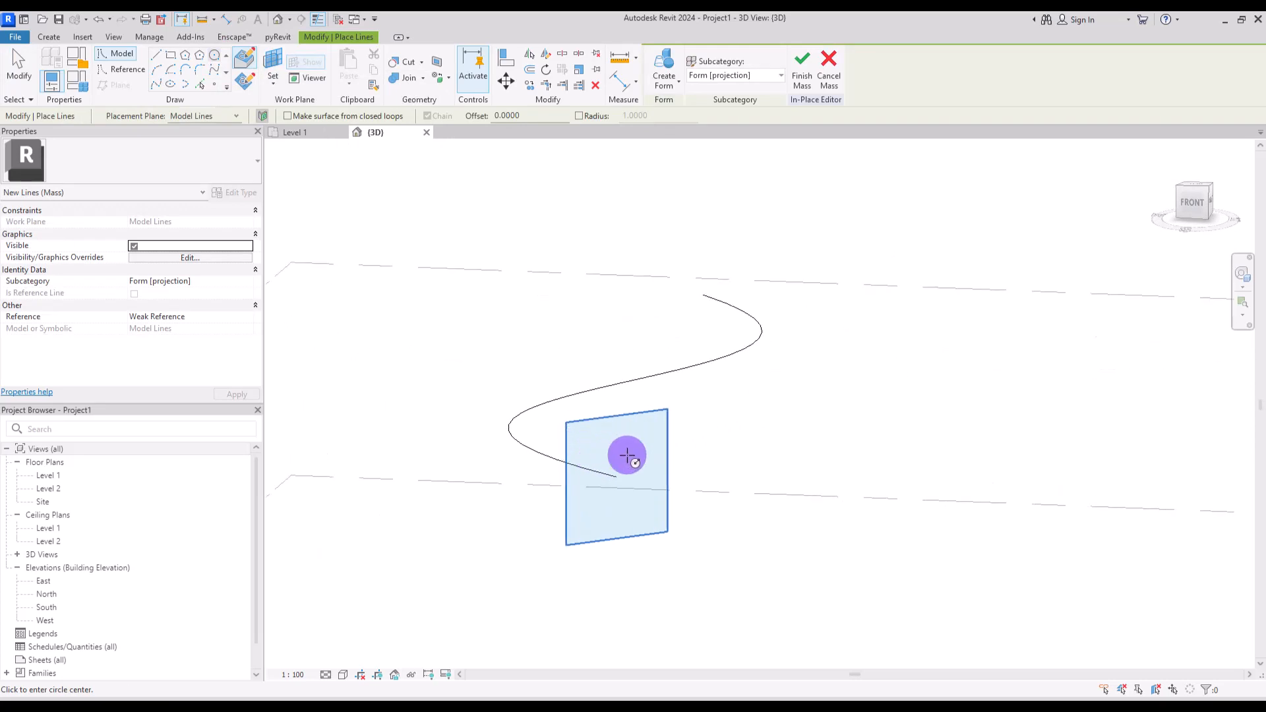
left_click(642, 455)
left_click(648, 441)
key("Escape")
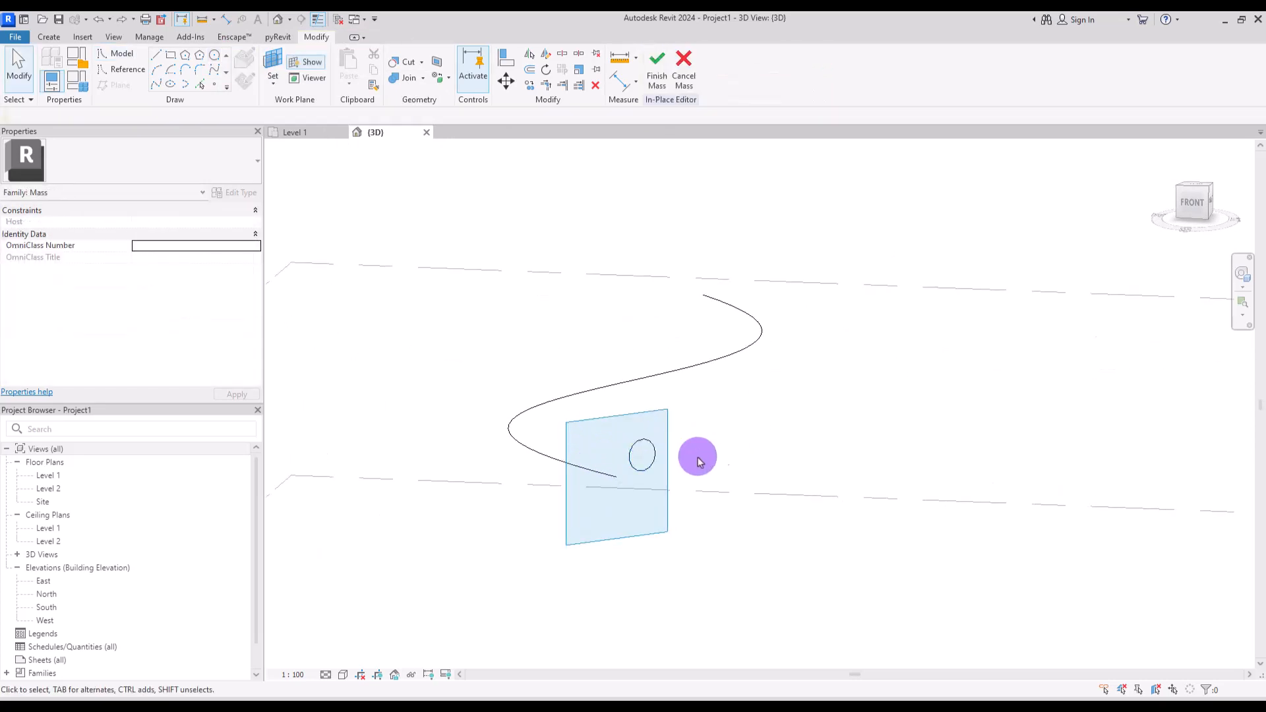
Step: Create a swept form from the small circle along the spline path
left_click(644, 441)
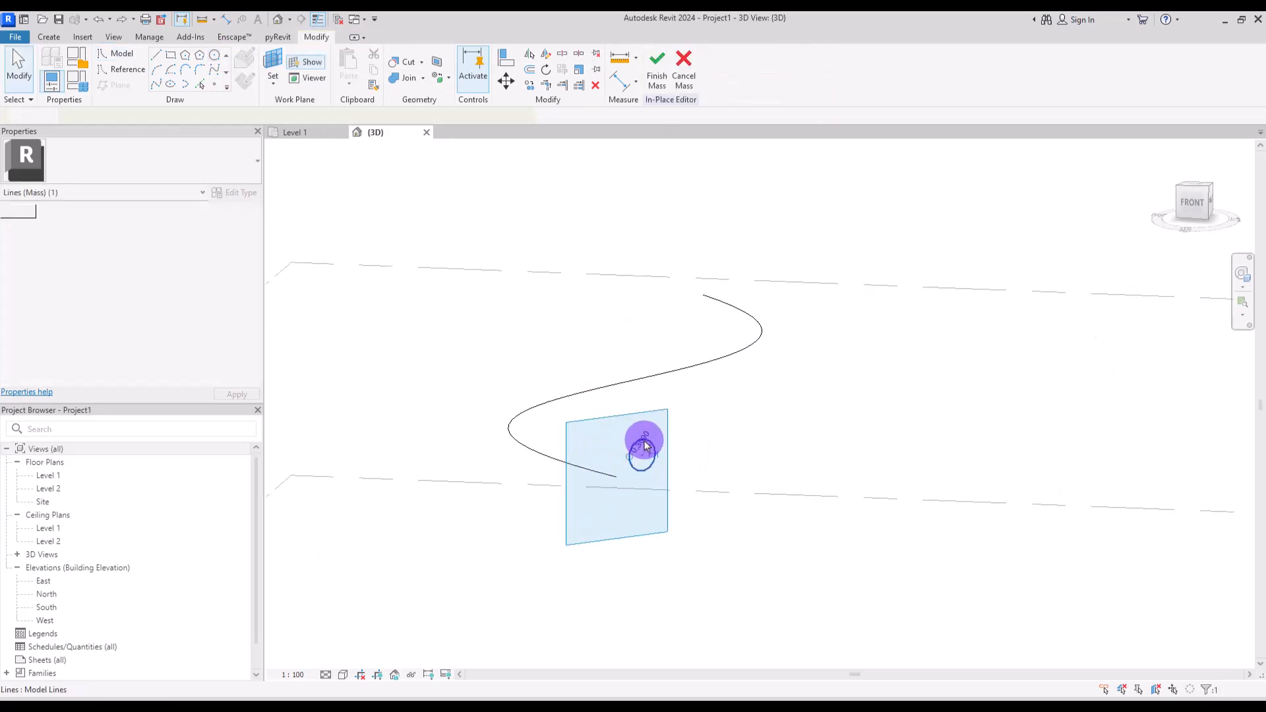
left_click(700, 372, "ctrl")
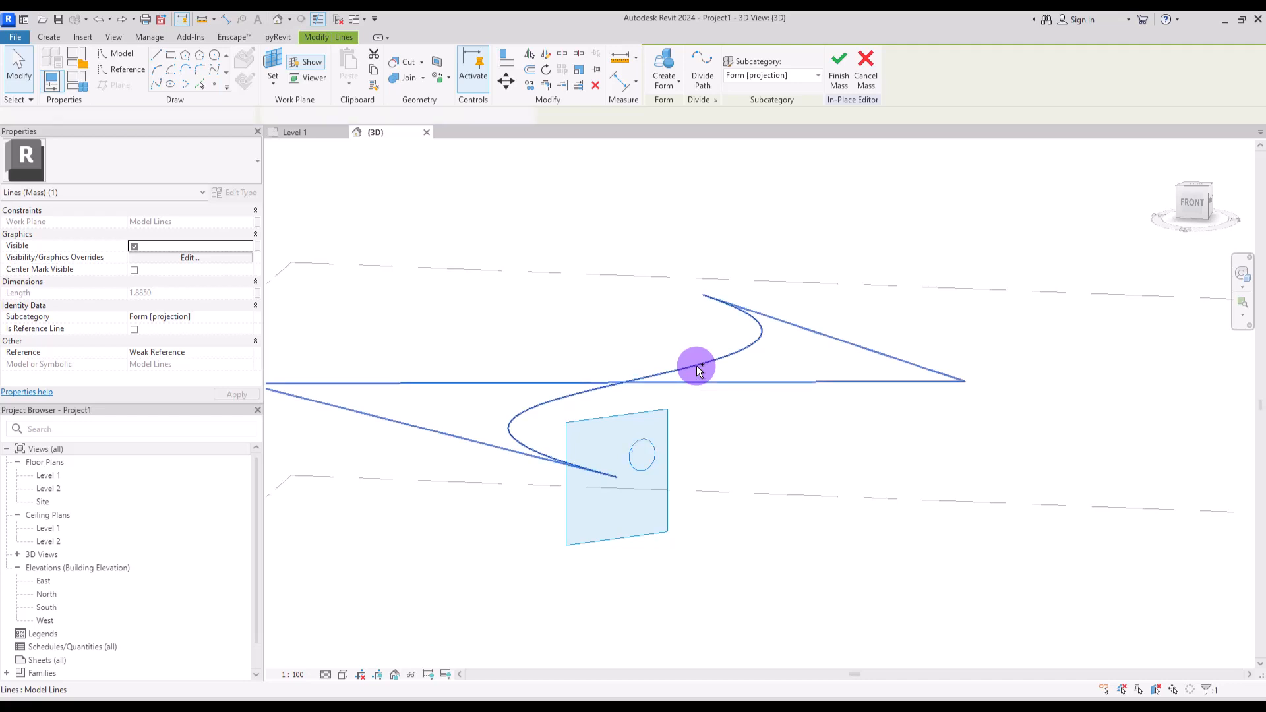
left_click(667, 66)
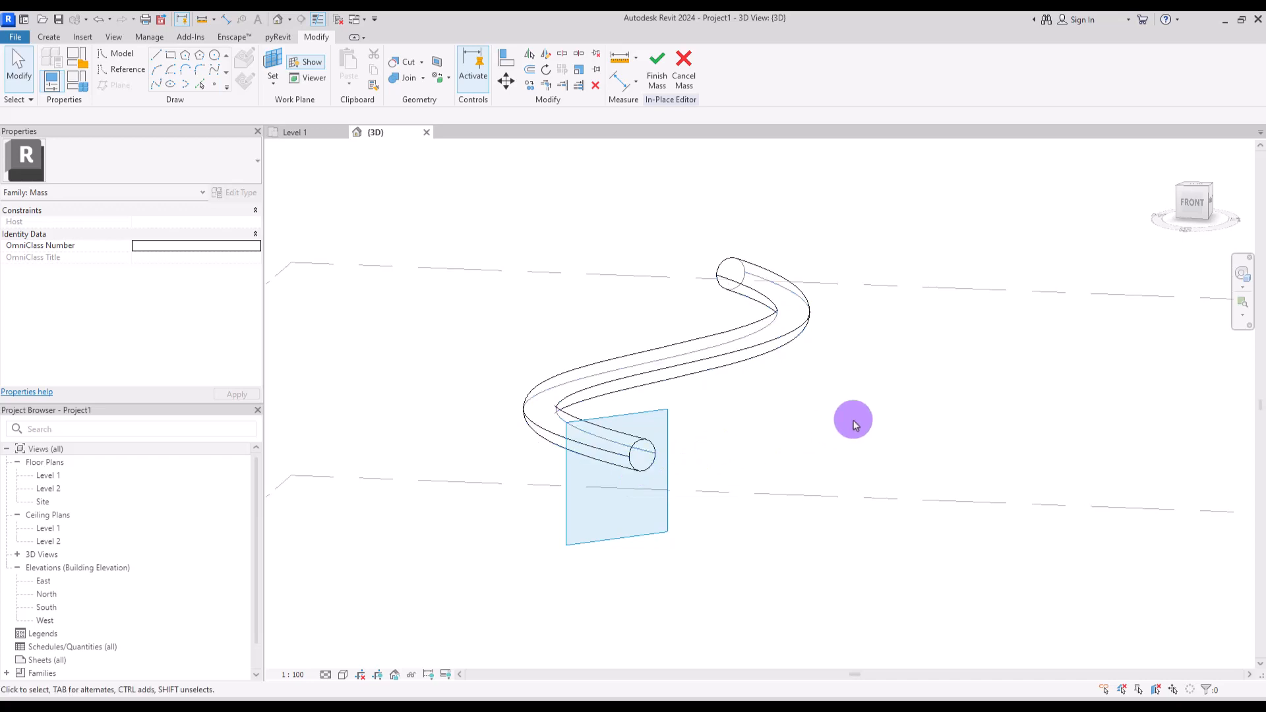
Step: Undo the swept form and set the work plane perpendicular to the spline at its other end point
key("ctrl+z")
left_click(280, 77)
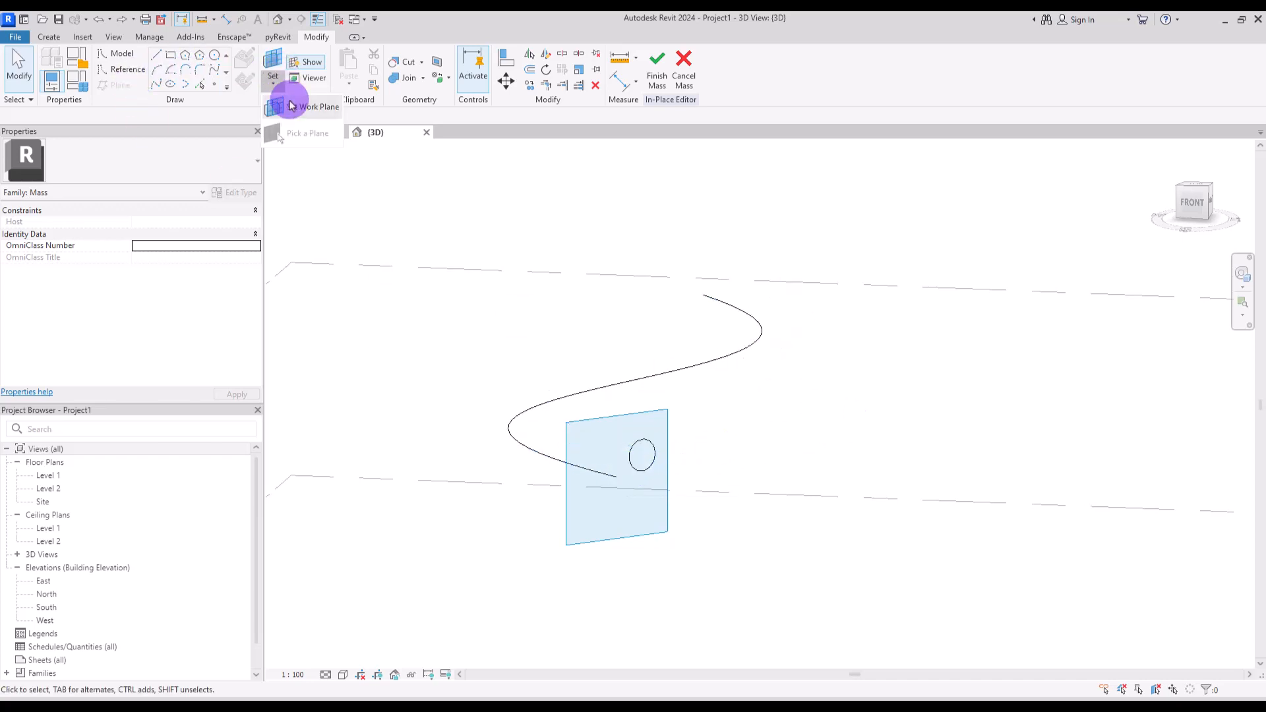
left_click(704, 293)
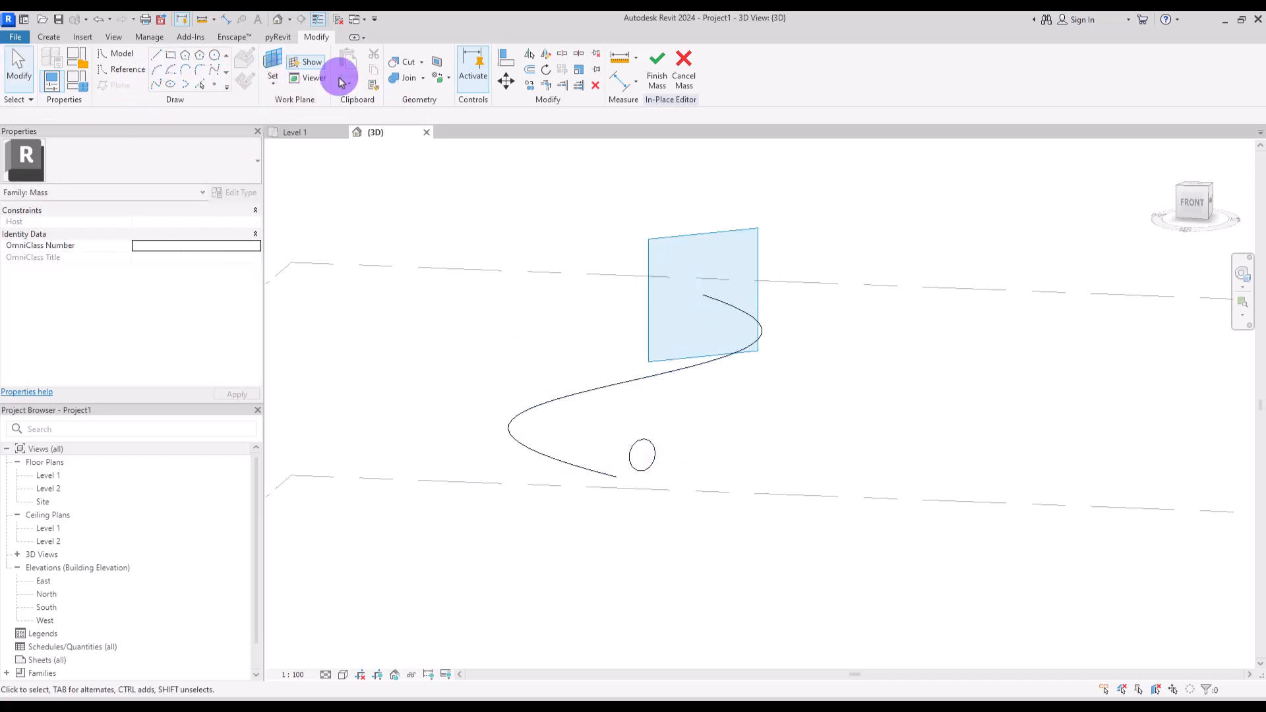
Step: Draw a small circumscribed model-line hexagon with sides about 0.58 long on the work plane at the spline's far end
left_click(196, 61)
left_click(703, 271)
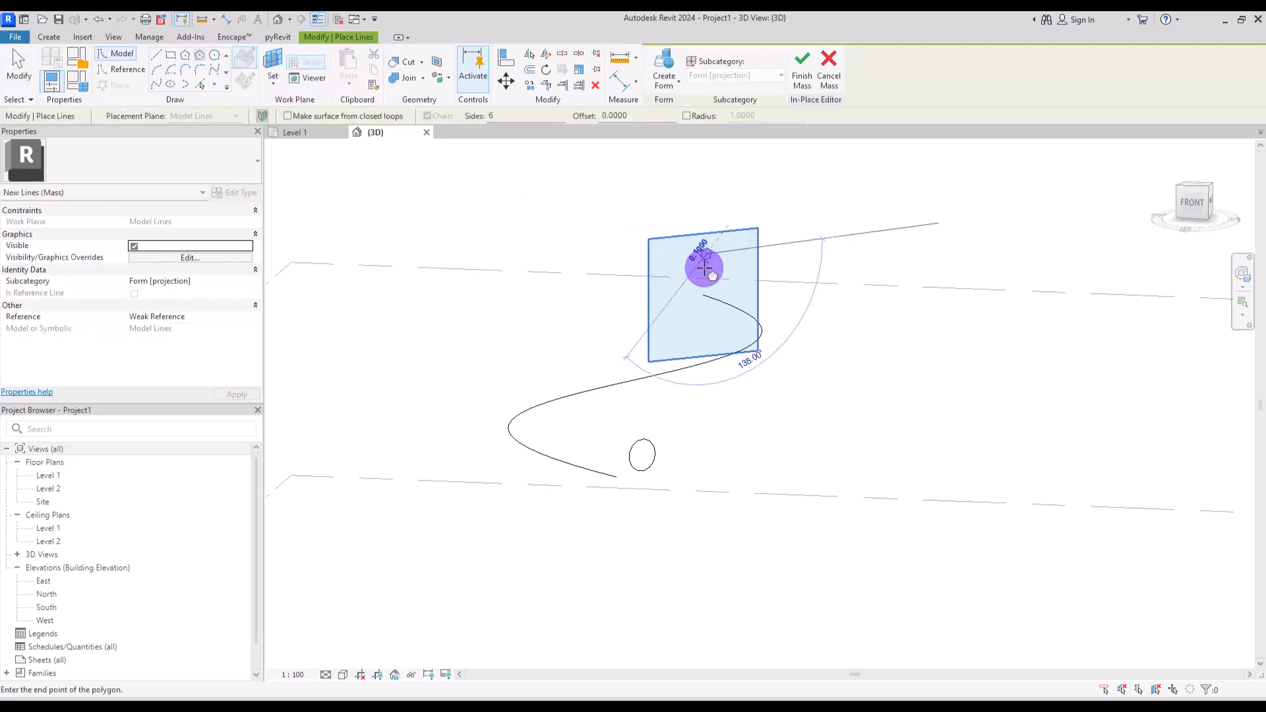
left_click(700, 282)
key("Escape")
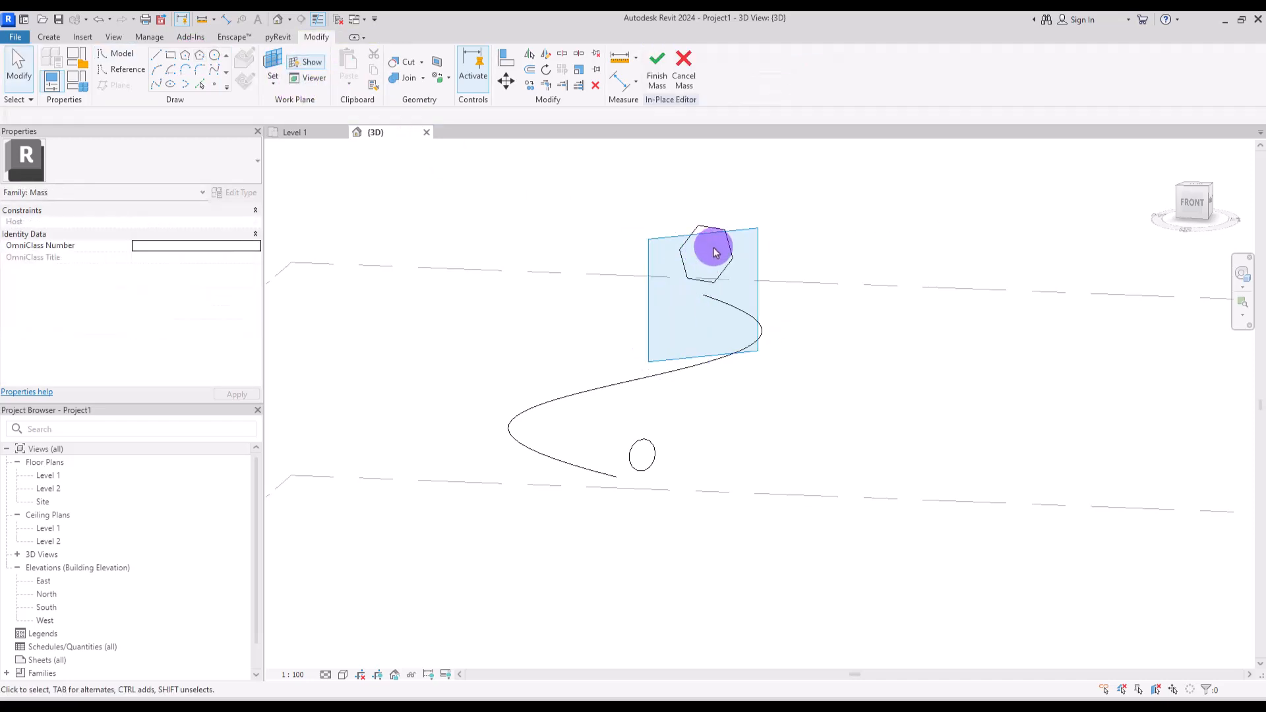
Step: Create a swept blend form from the hexagon, the spline path and the circle
left_click(732, 251)
left_click(729, 304, "ctrl")
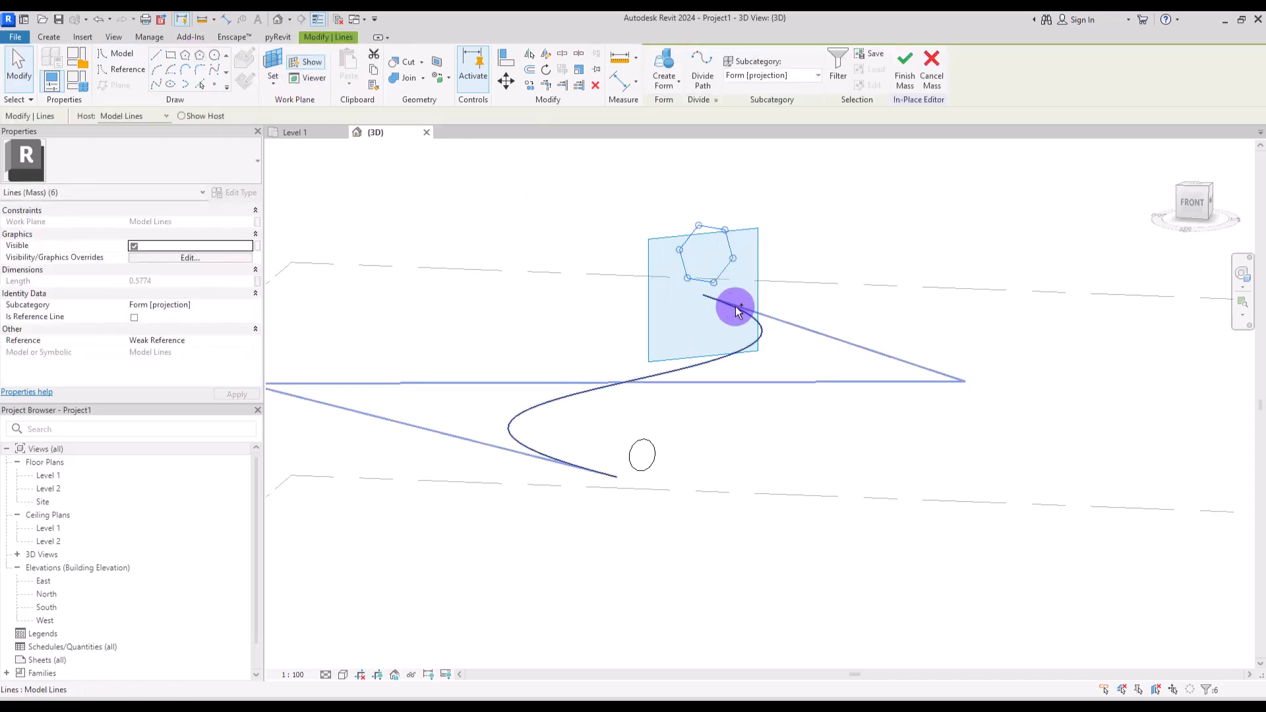
left_click(660, 454, "ctrl")
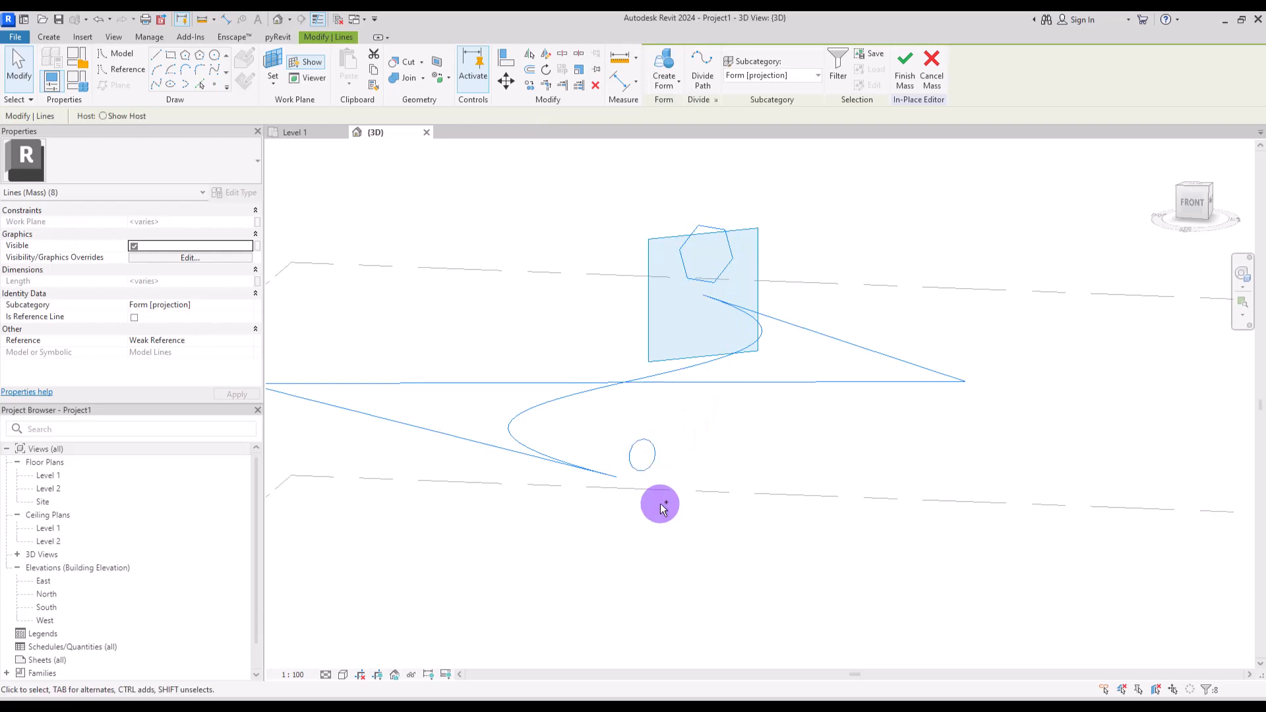
left_click(665, 63)
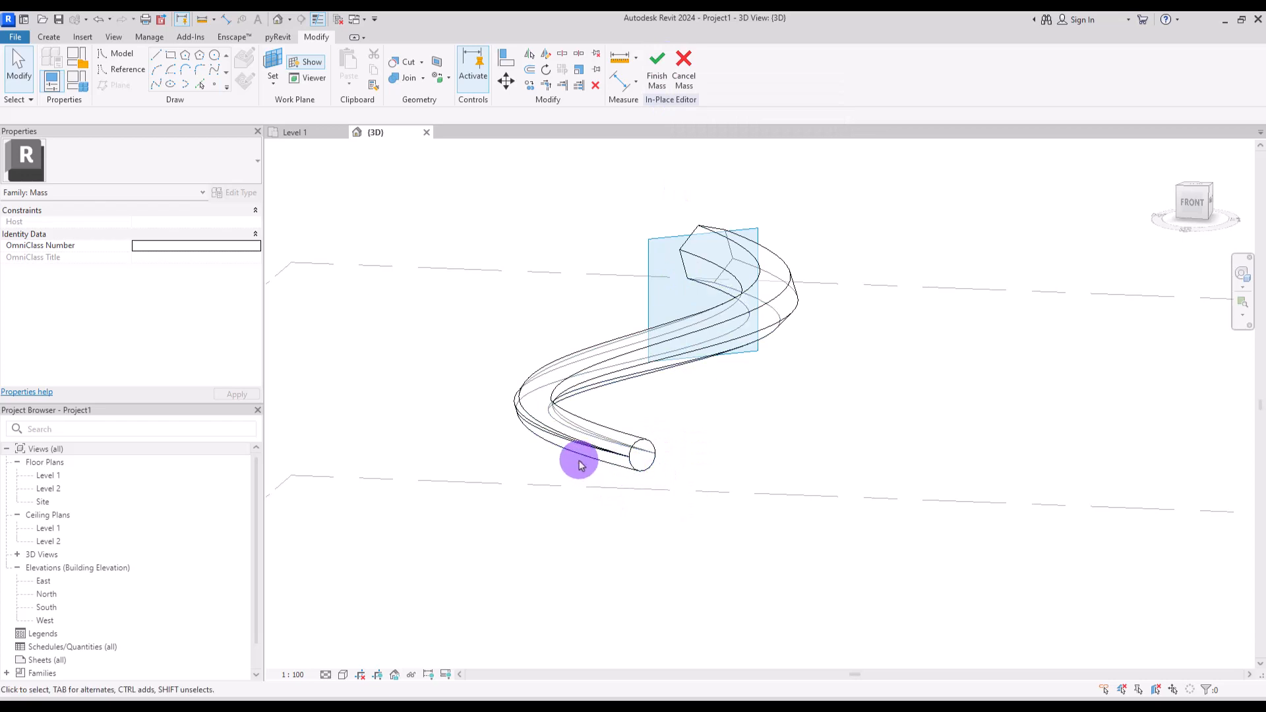
Step: Delete the whole swept blend form
middle_click_drag(579, 458, 492, 568, "shift")
left_click_drag(455, 565, 832, 229)
key("Delete")
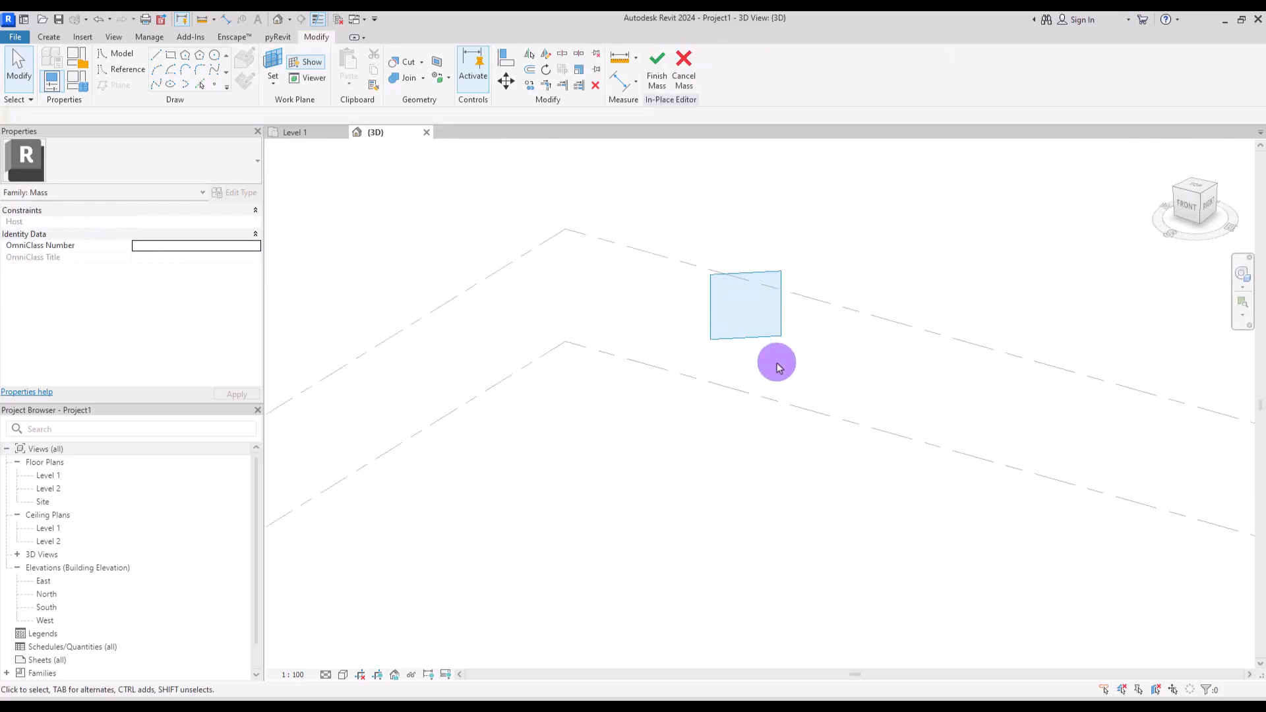
Step: Set Level 1 as the active work plane
scroll(778, 359, "down", 1)
left_click(273, 84)
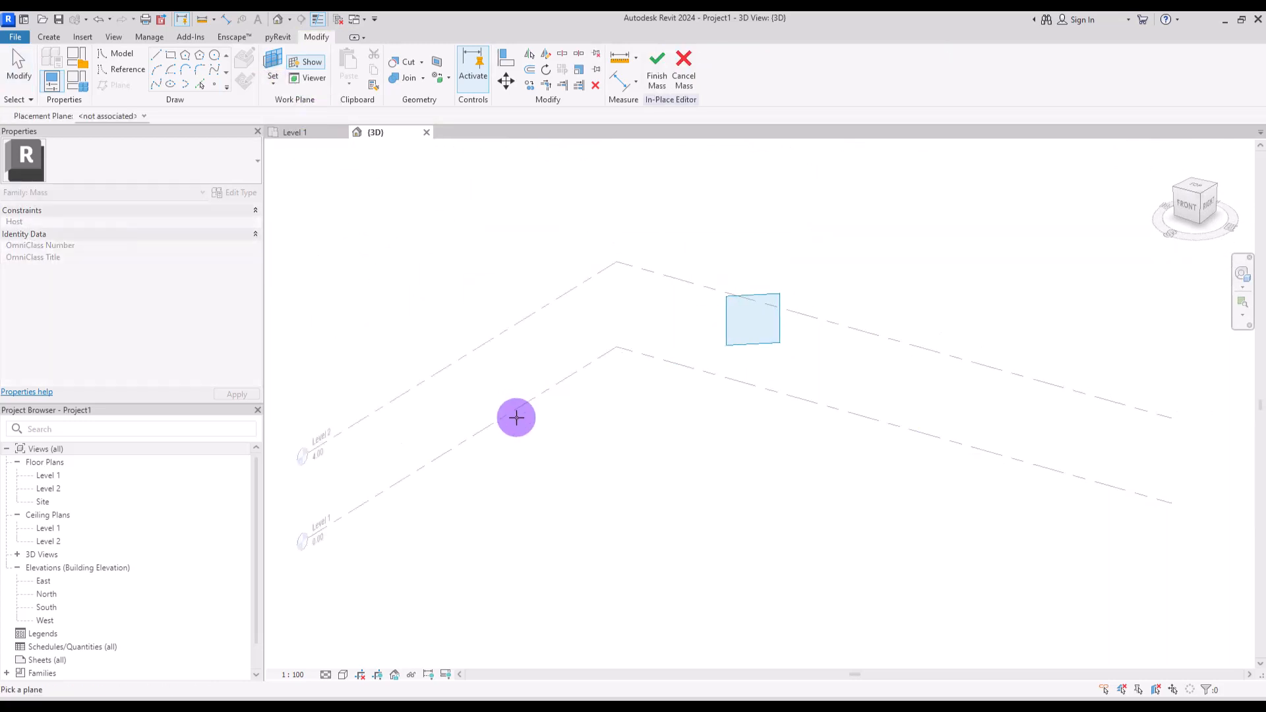
left_click(520, 407)
Step: Draw a circumscribed six-sided model-line polygon in the Level 1 floor plan, about 6.4 from its centre to its sides
left_click(300, 132)
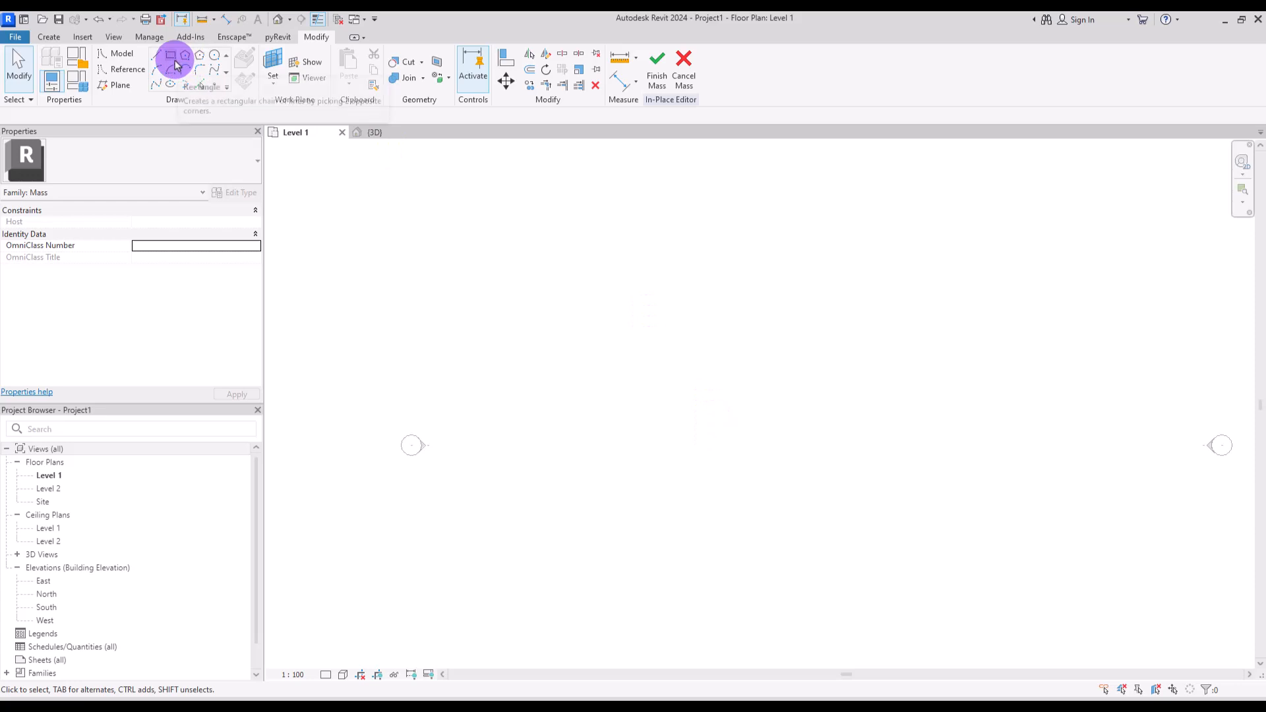
left_click(199, 56)
left_click(772, 389)
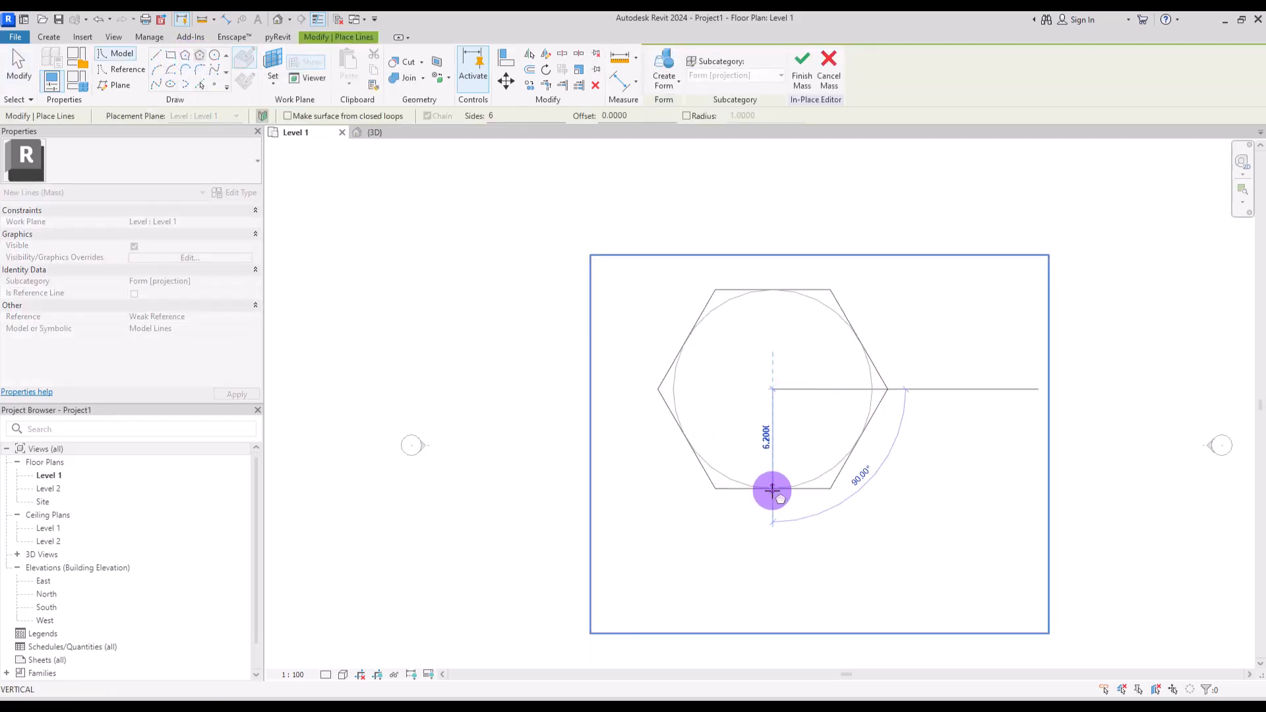
left_click(771, 492)
key("Escape")
key("Escape")
scroll(778, 396, "up", 1)
scroll(740, 359, "down", 1)
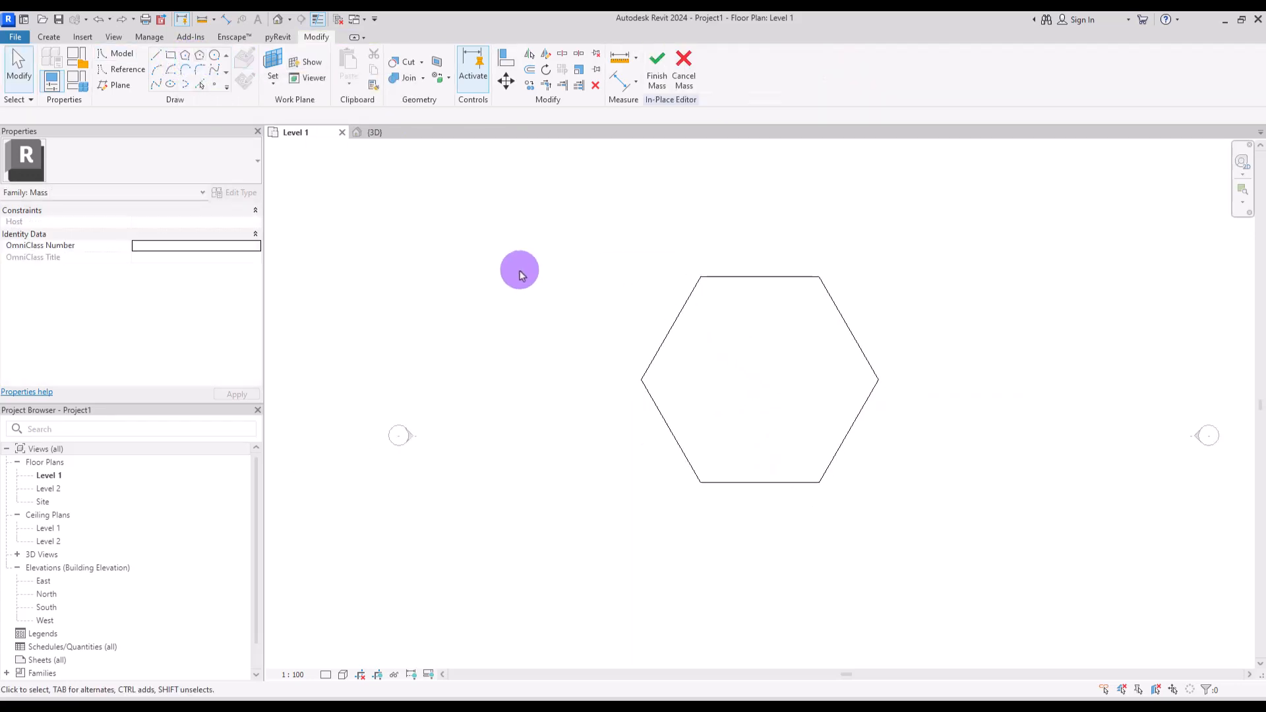
Step: Set Level 2 as the active work plane in the 3D view
left_click(375, 132)
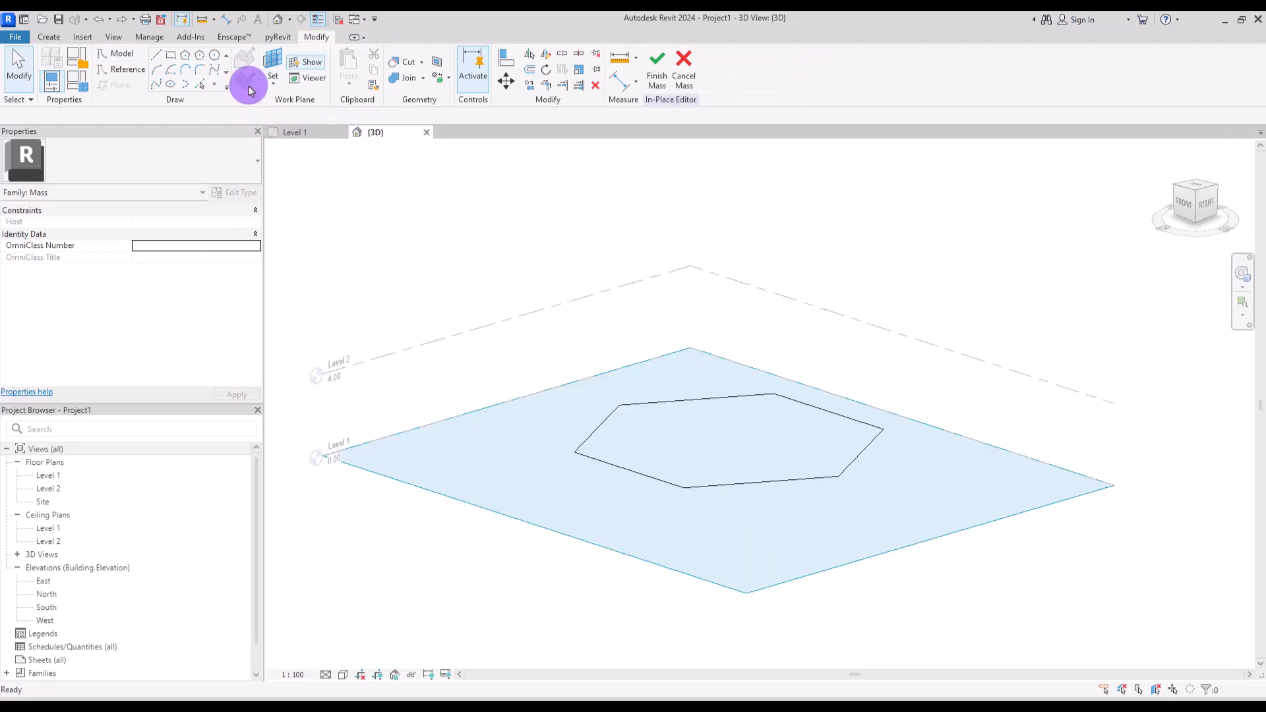
left_click(272, 84)
left_click(297, 107)
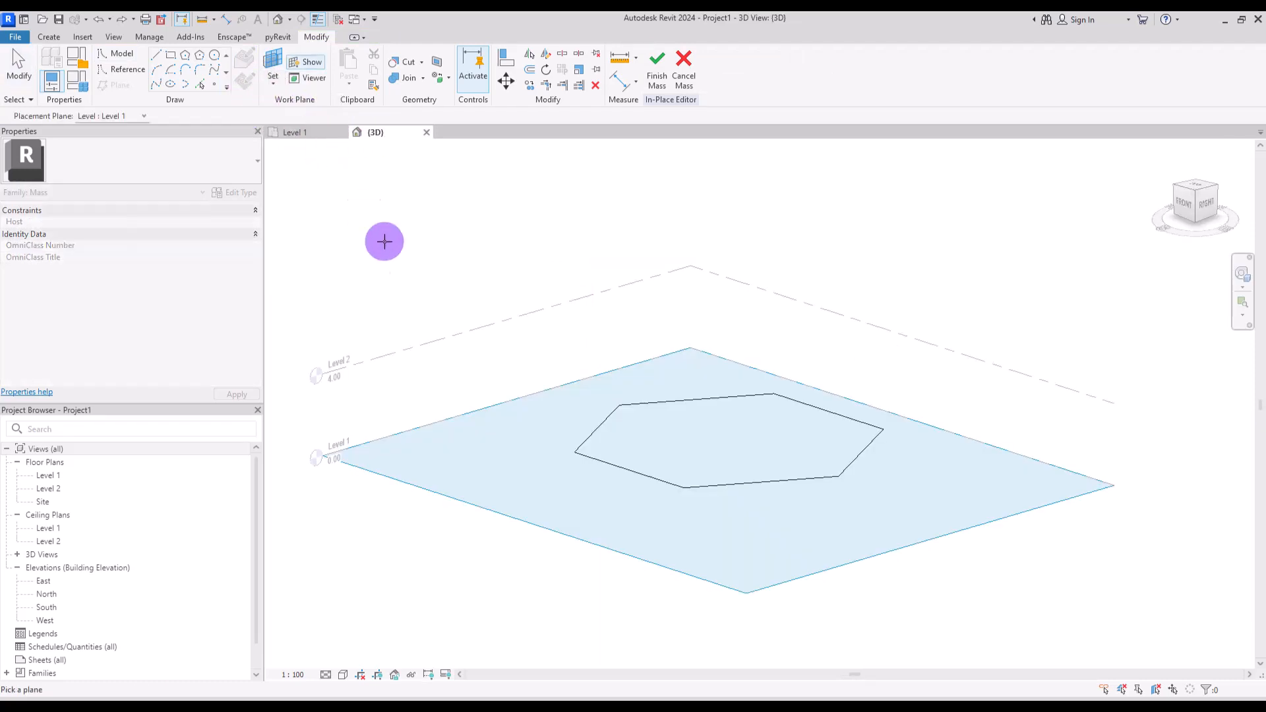
left_click(443, 337)
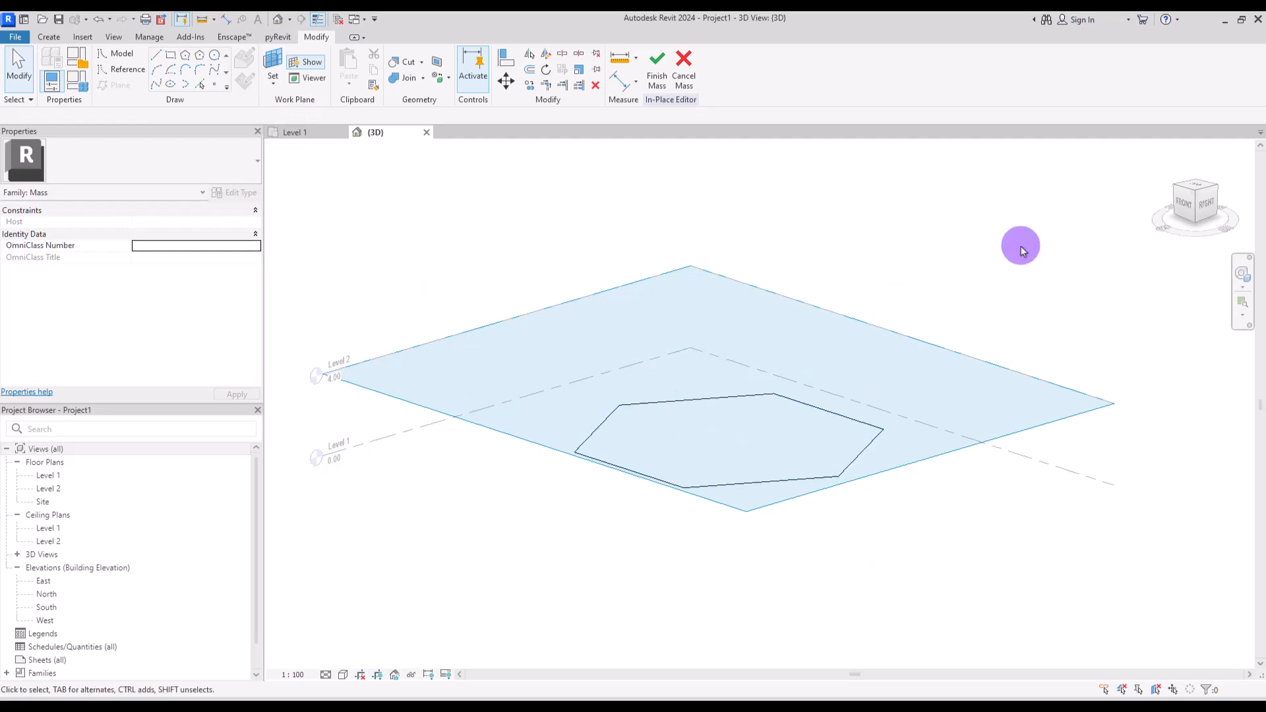
Step: Draw two crossing reference lines on Level 2, one between the hexagon's opposite side midpoints and one between its opposite vertices
left_click(1198, 187)
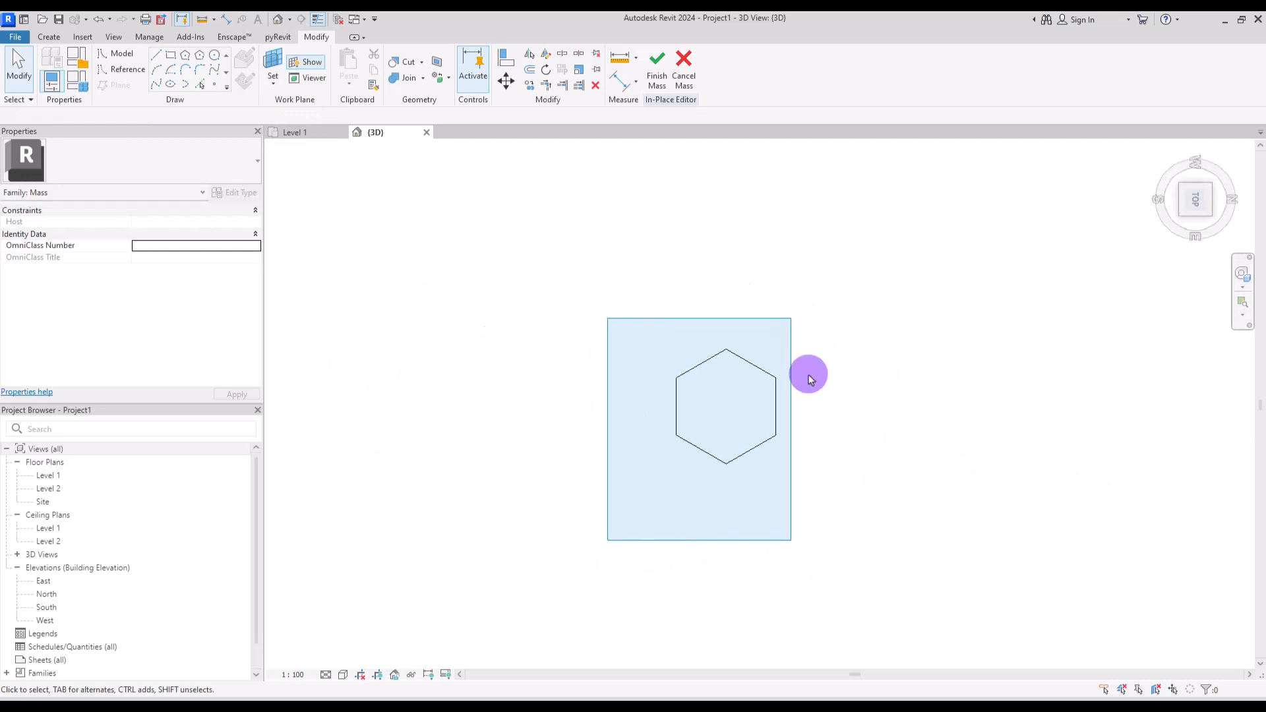
scroll(725, 370, "up", 4)
left_click(104, 61)
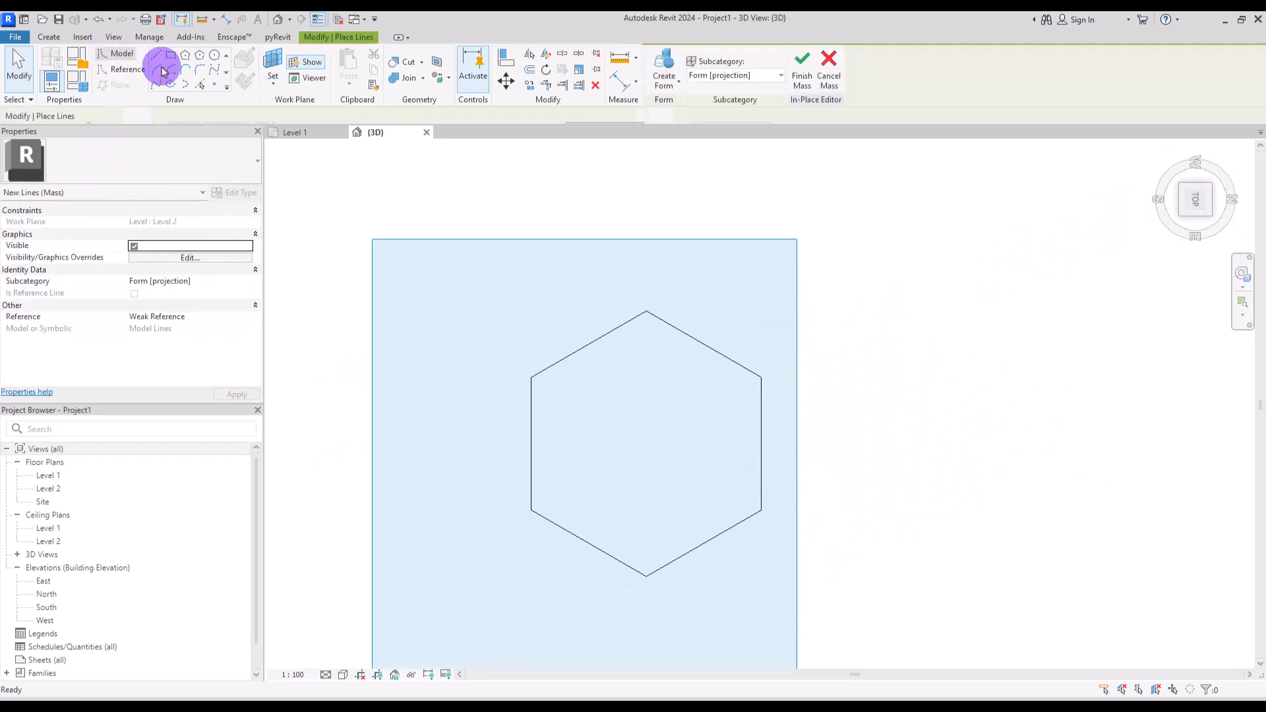
left_click(126, 72)
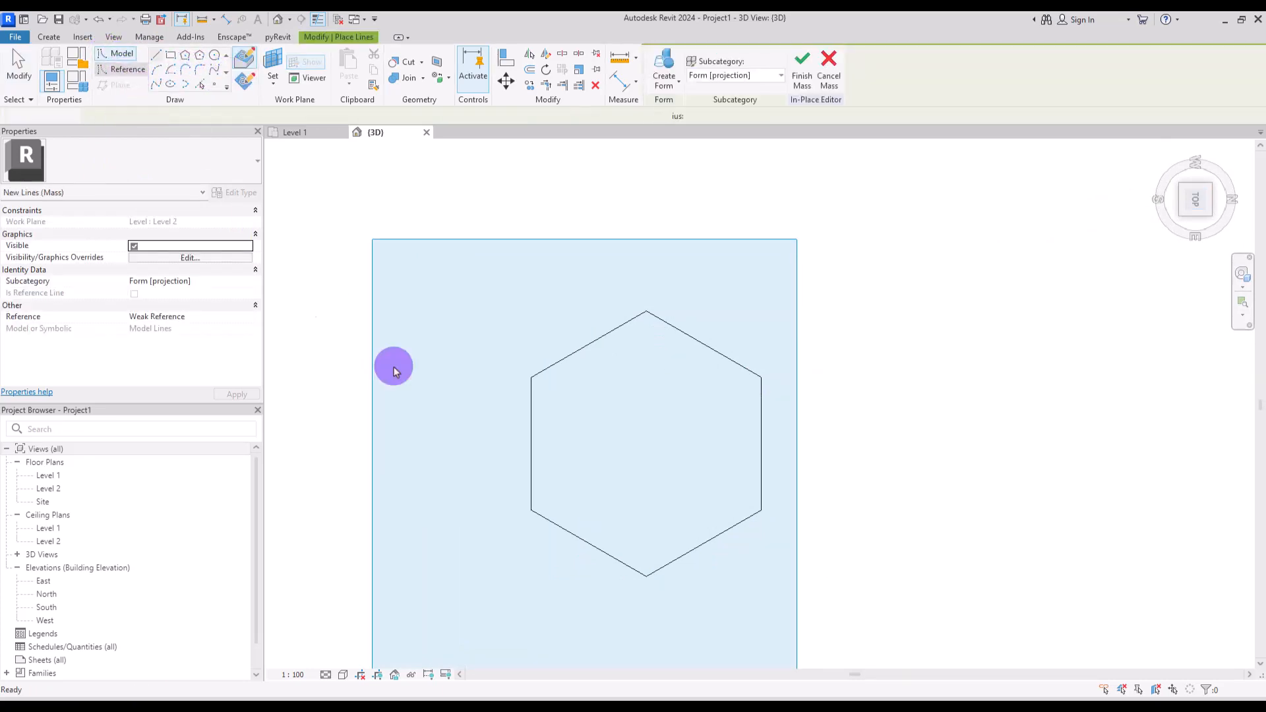
left_click(531, 446)
left_click(762, 443)
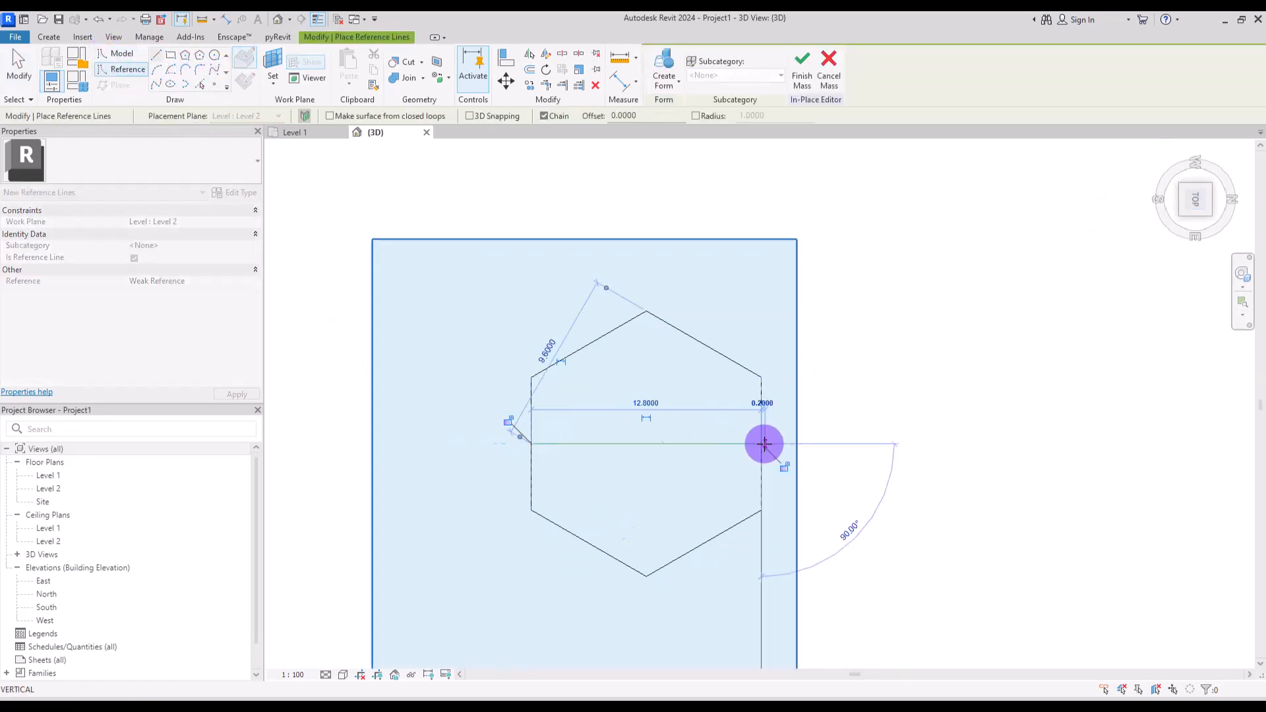
key("Escape")
left_click(647, 312)
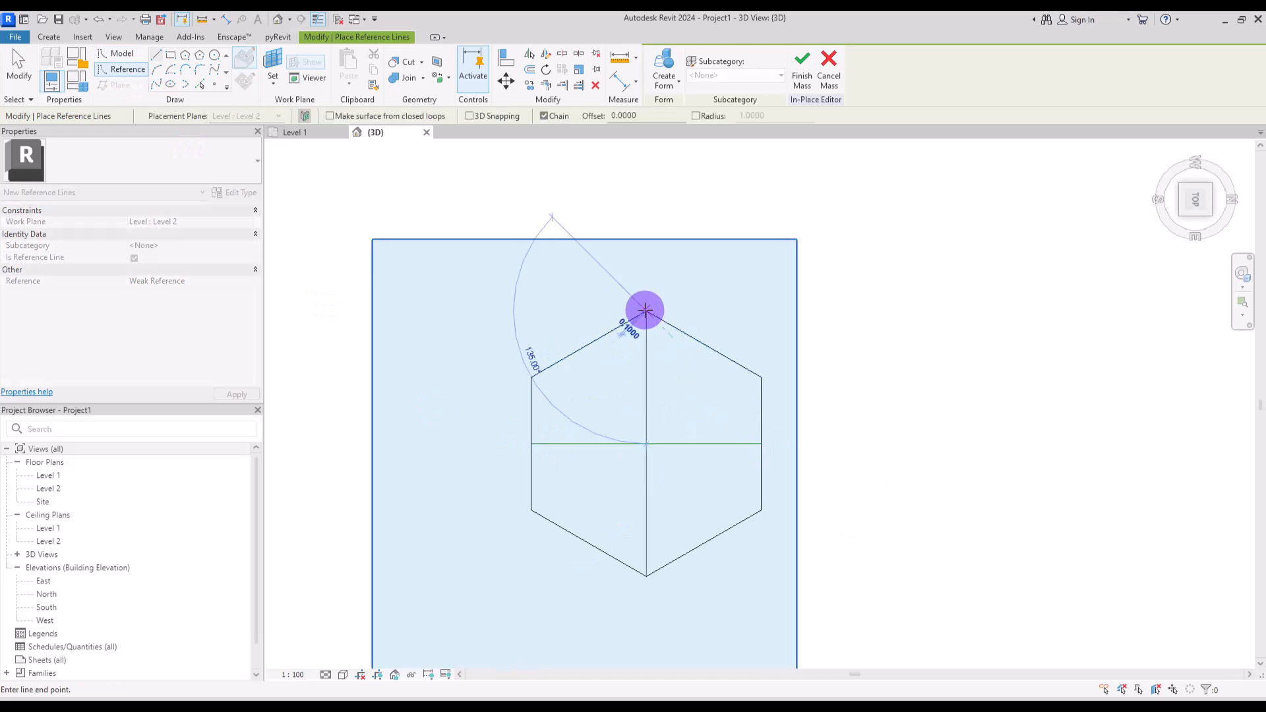
left_click(646, 575)
key("Escape")
key("Escape")
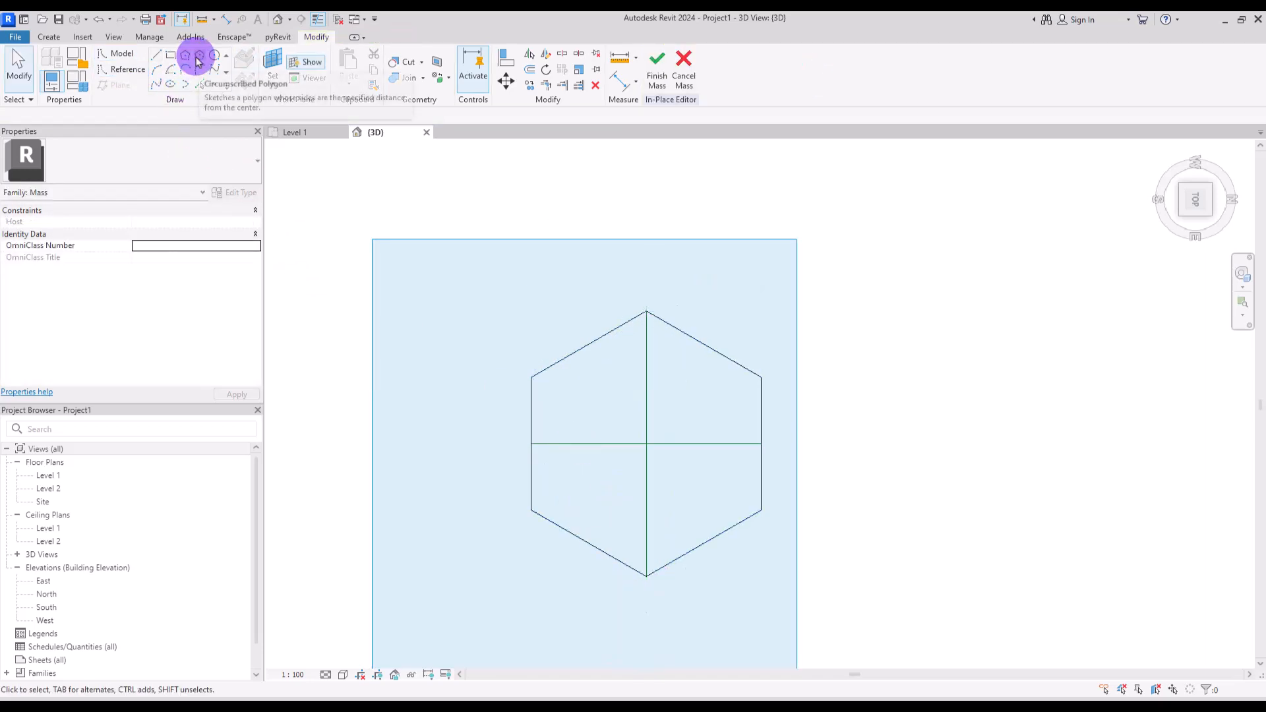
Step: Draw a circumscribed model-line hexagon on the Level 2 work plane, centred on the reference line crossing, about 4.6 to its sides
left_click(198, 58)
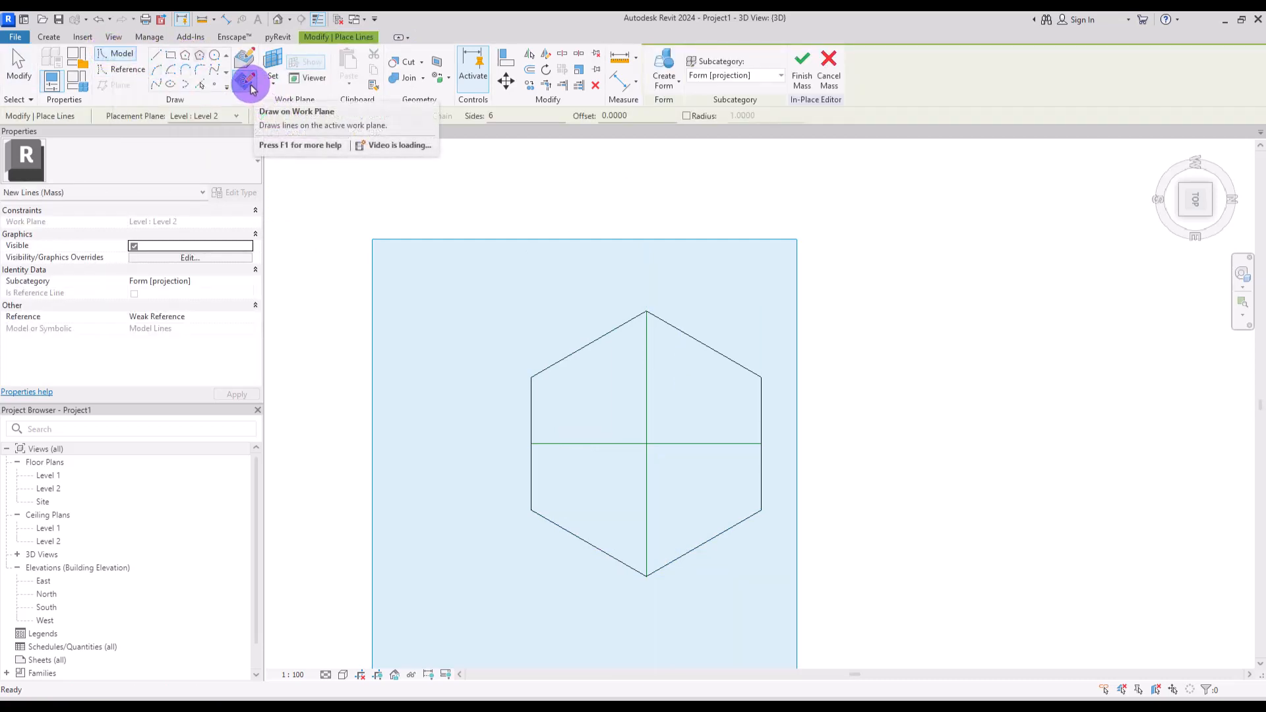
left_click(249, 84)
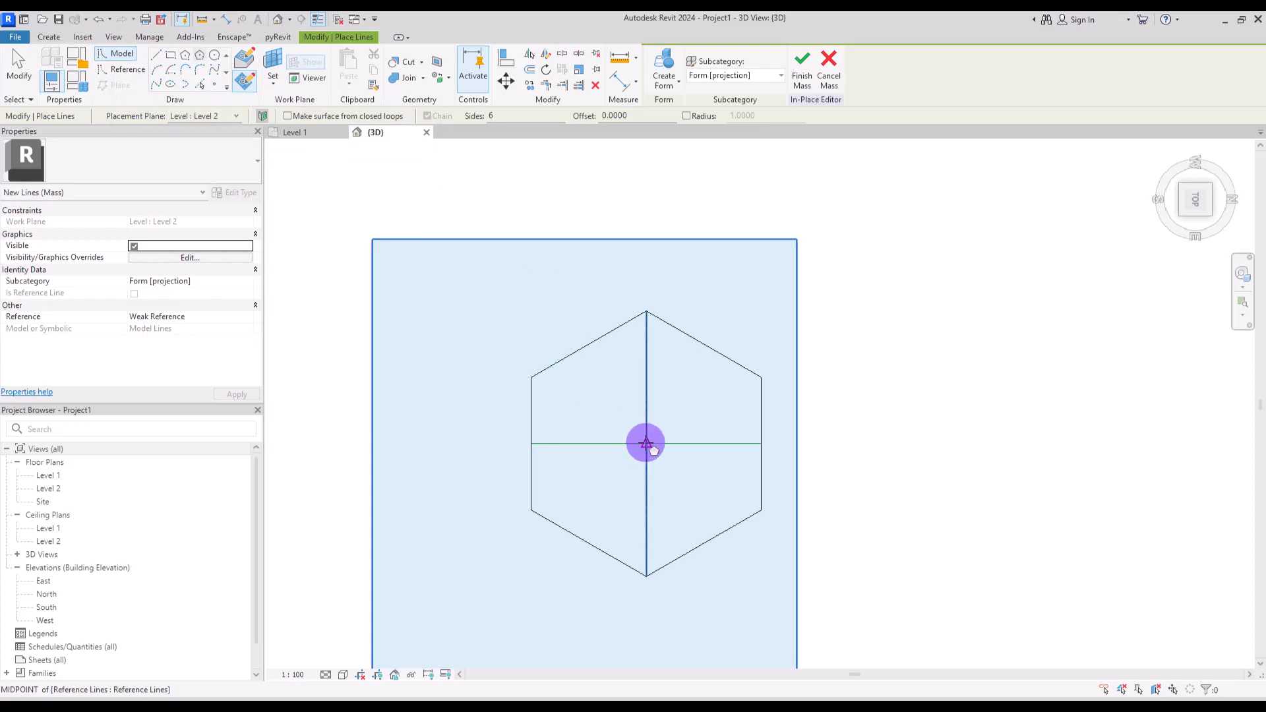
left_click(646, 443)
left_click(613, 345)
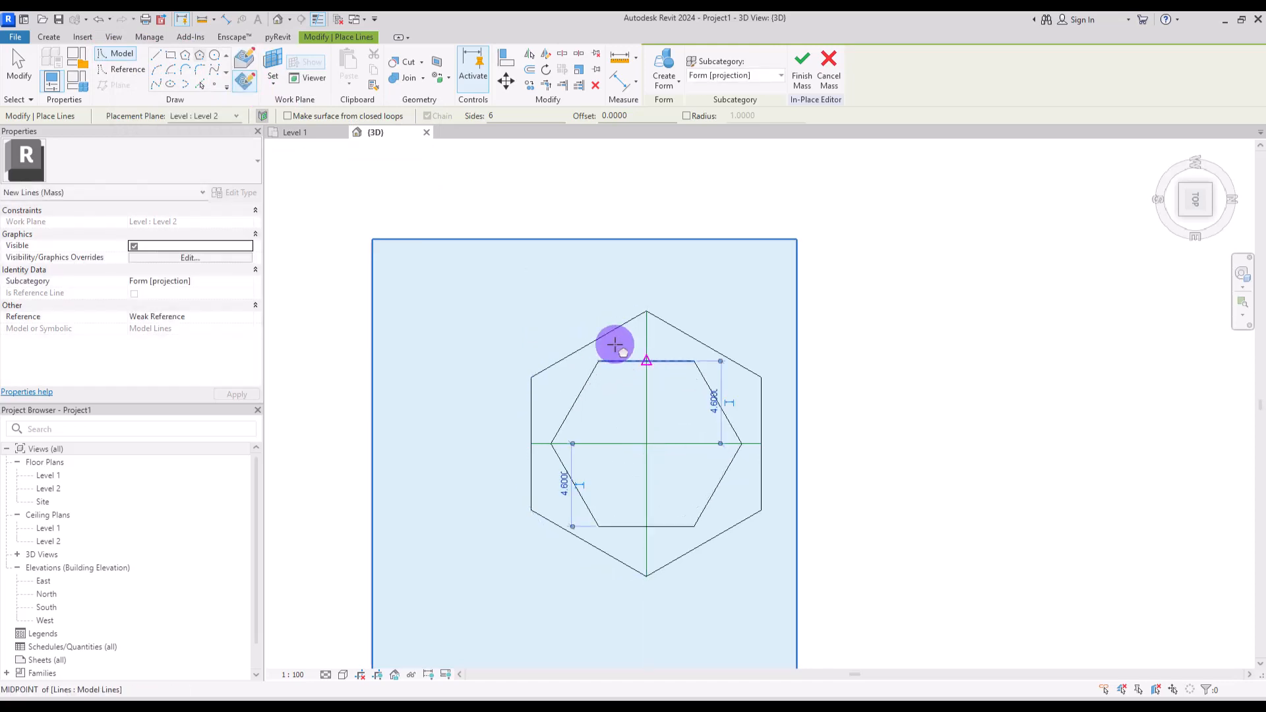
key("Escape")
key("Escape")
Step: Create a lofted form from the Level 1 and Level 2 hexagons
mouse_move(619, 516)
middle_mouse_down("shift")
mouse_move(764, 346)
mouse_move(837, 136)
mouse_move(683, 426)
mouse_move(666, 382)
middle_mouse_up("shift")
left_click(662, 376)
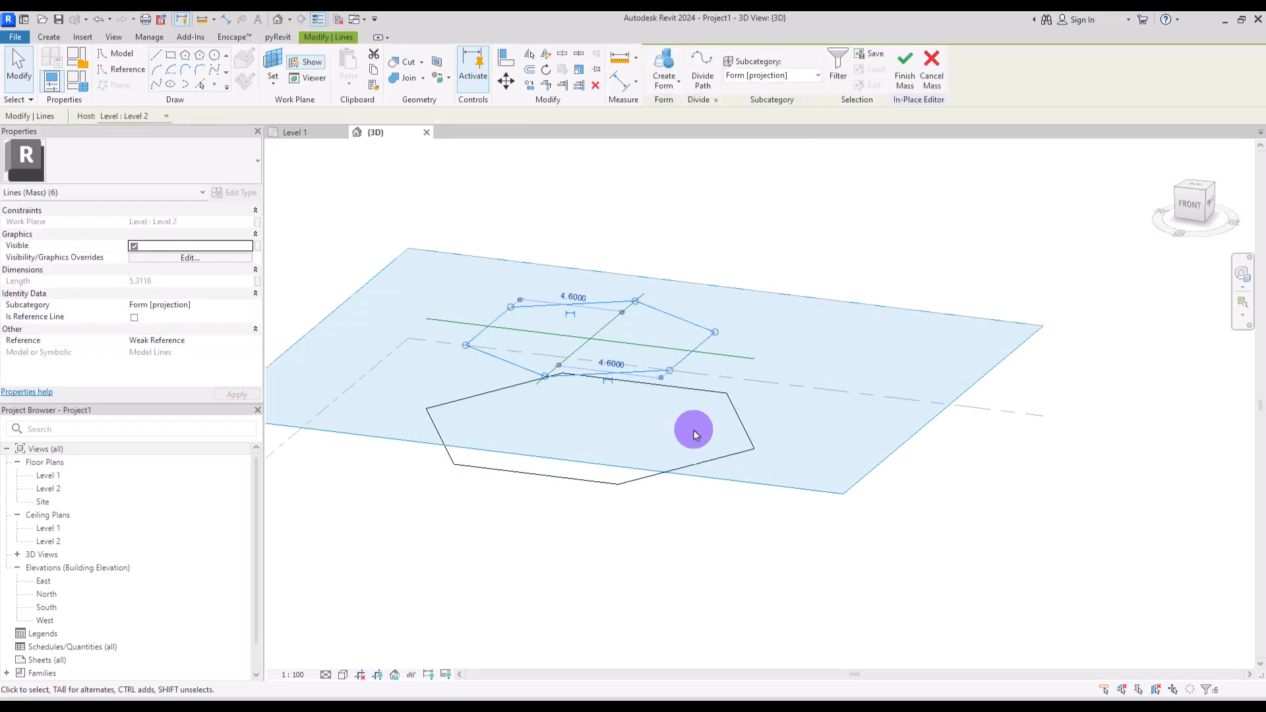
left_click(704, 464, "ctrl")
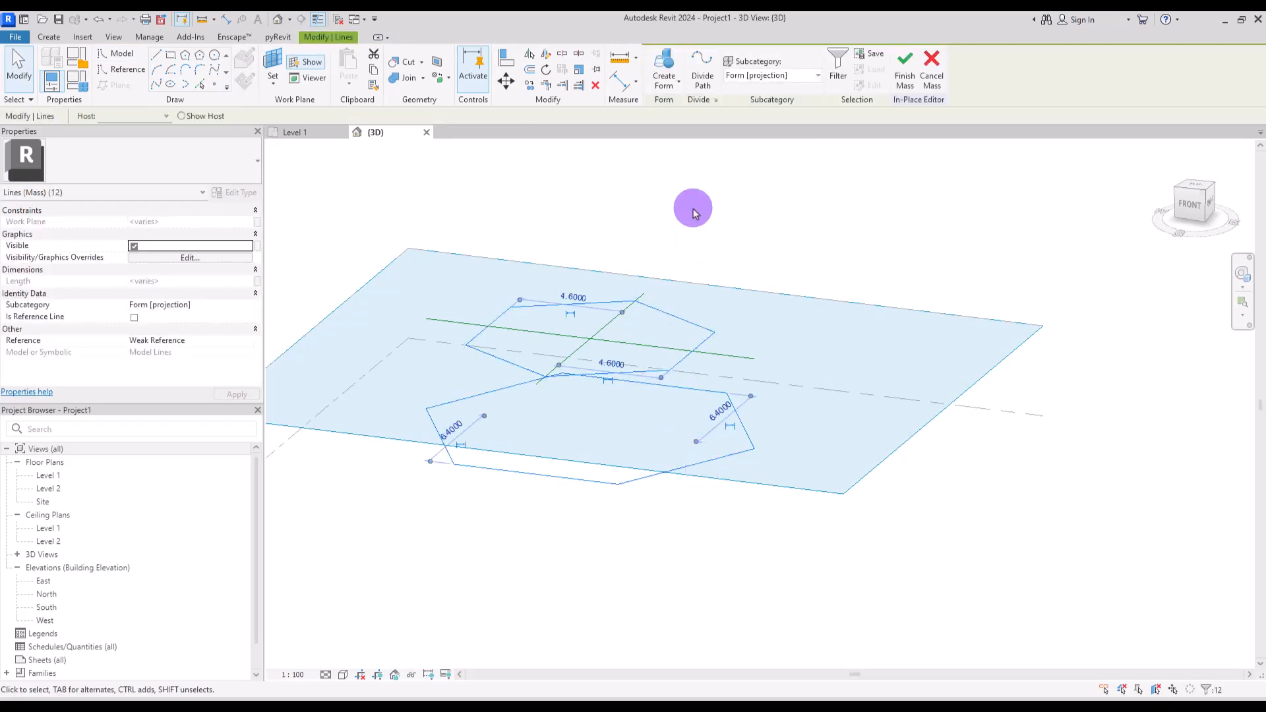
left_click(666, 63)
middle_click_drag(811, 438, 551, 479, "shift")
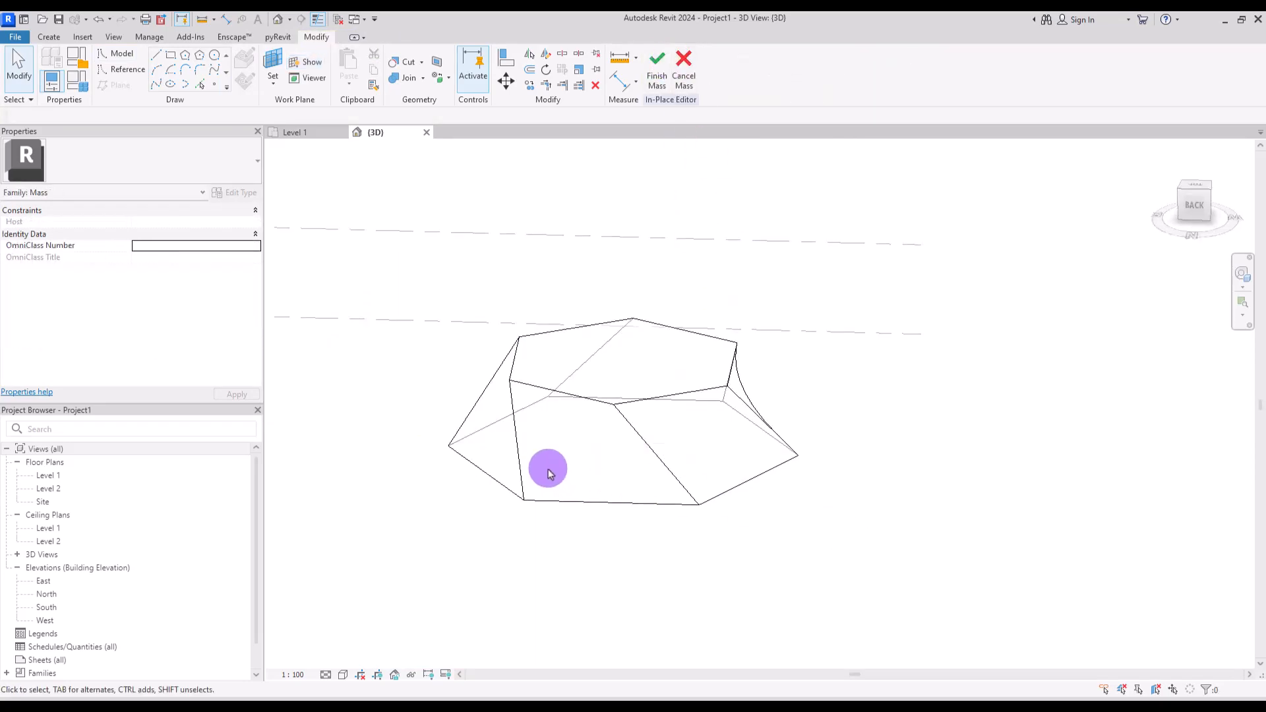
Step: Select a bottom edge of the lofted form and examine its 3D control arrows
left_click(563, 504)
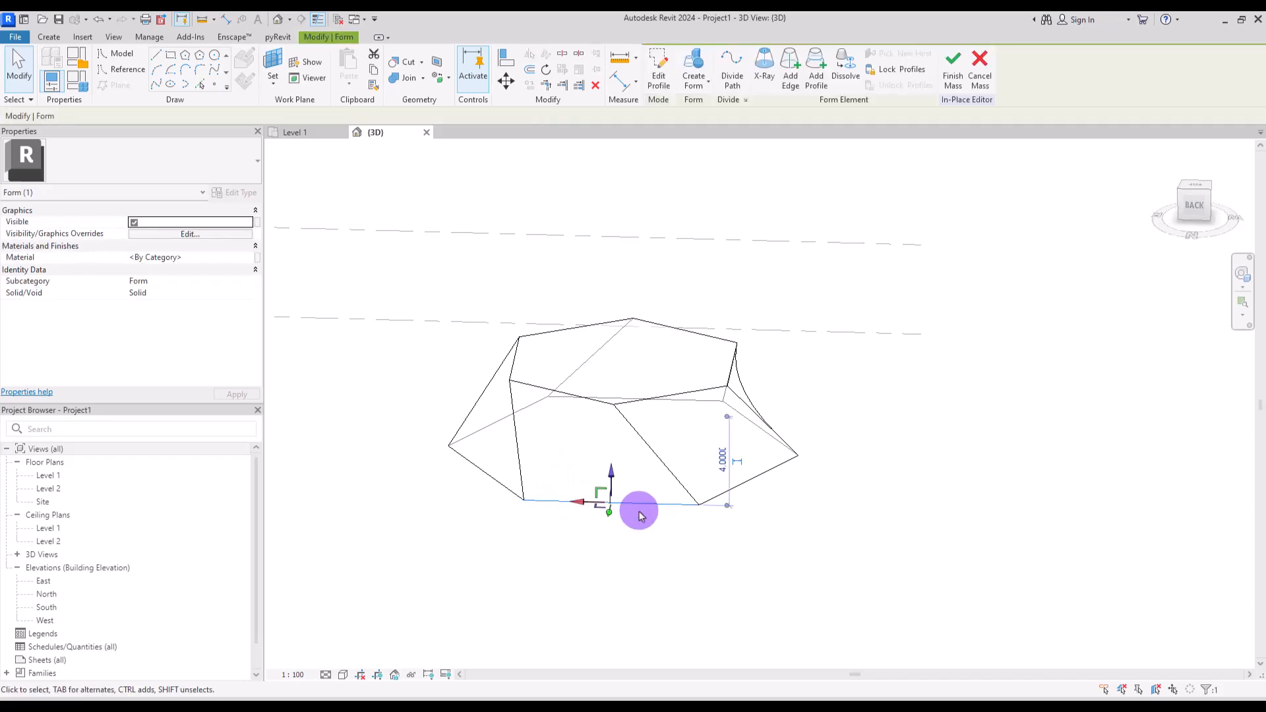
middle_click_drag(550, 516, 765, 562, "shift")
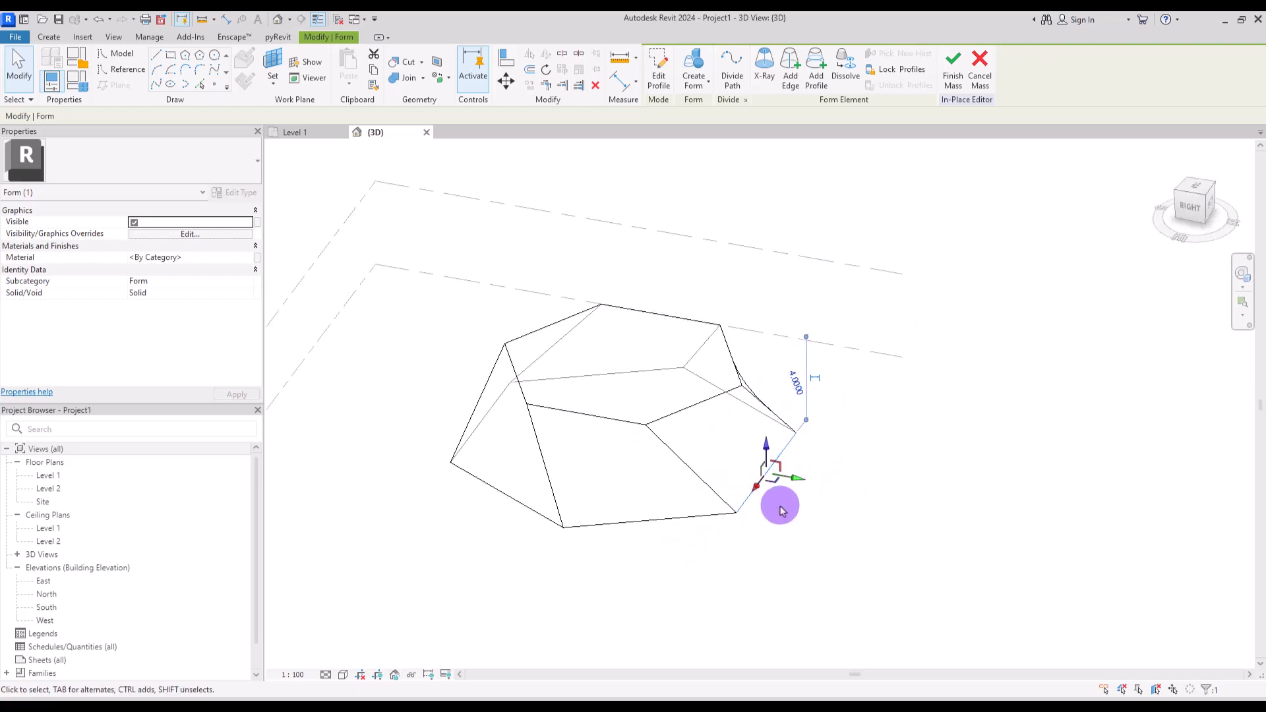
middle_click_drag(776, 542, 832, 595, "shift")
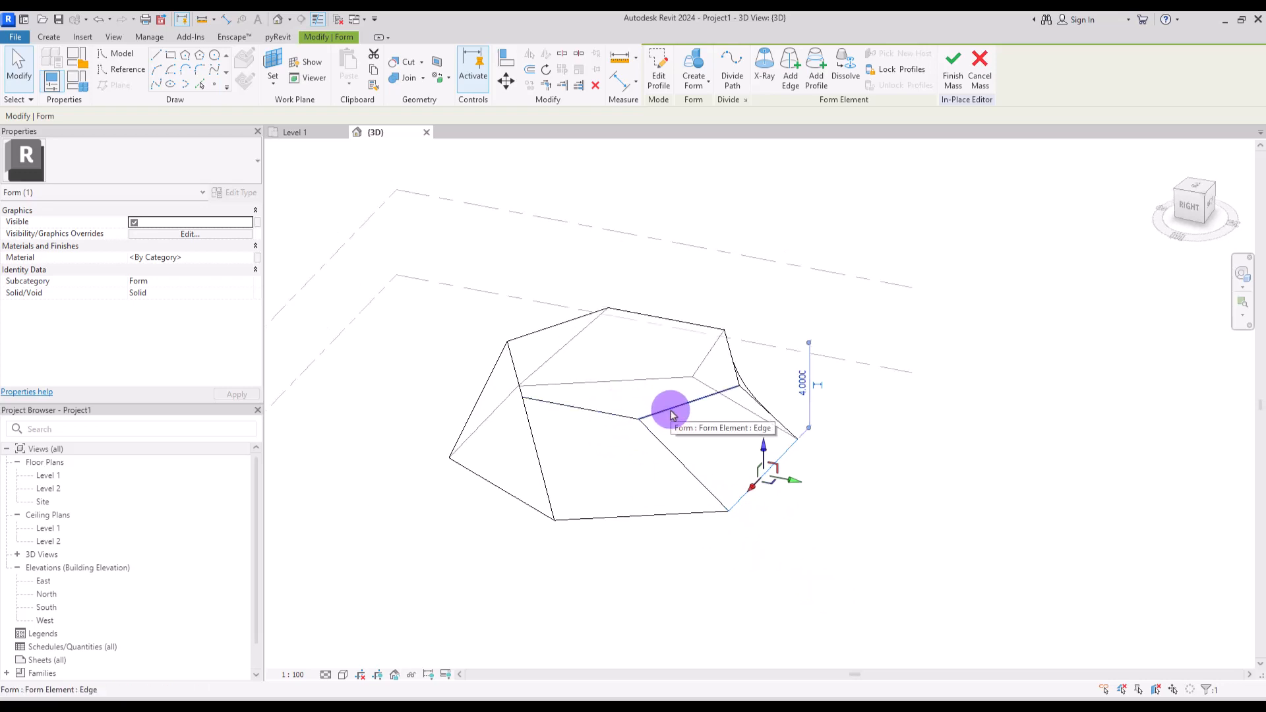
Step: Select the lofted form's top face and raise it vertically to a height of about 10.97
key("Tab")
key("Tab")
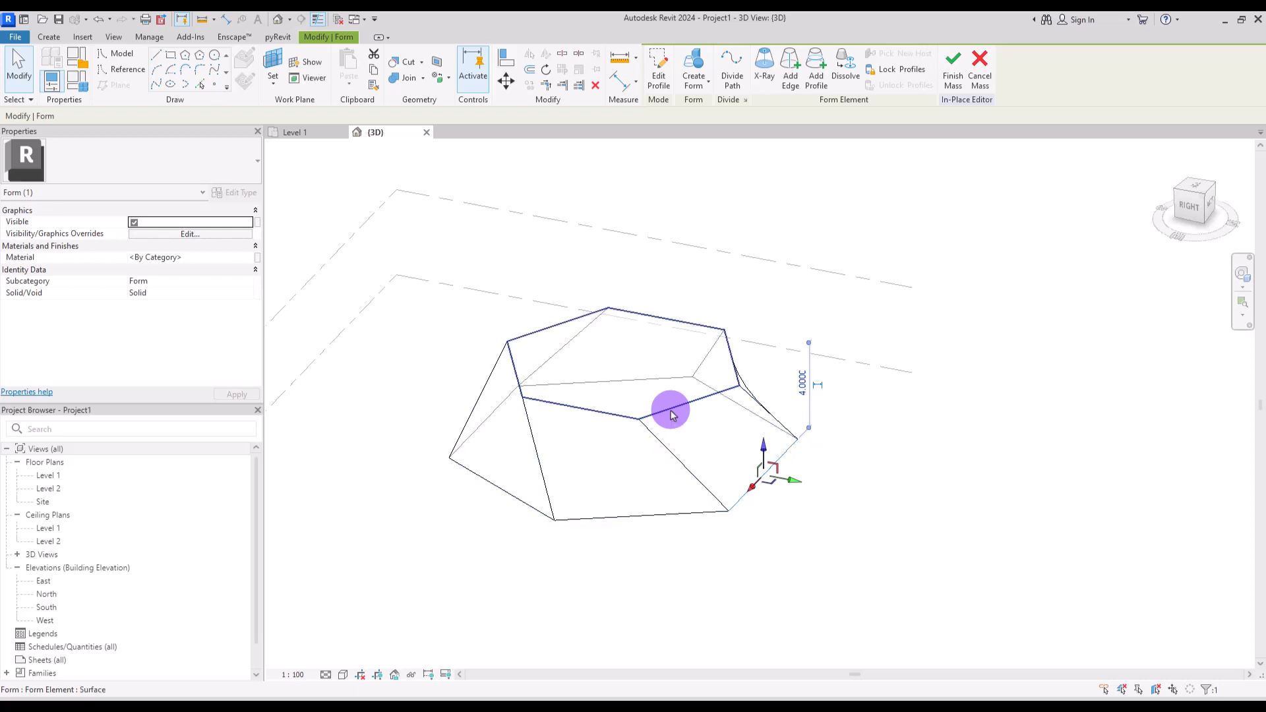
left_click(671, 414)
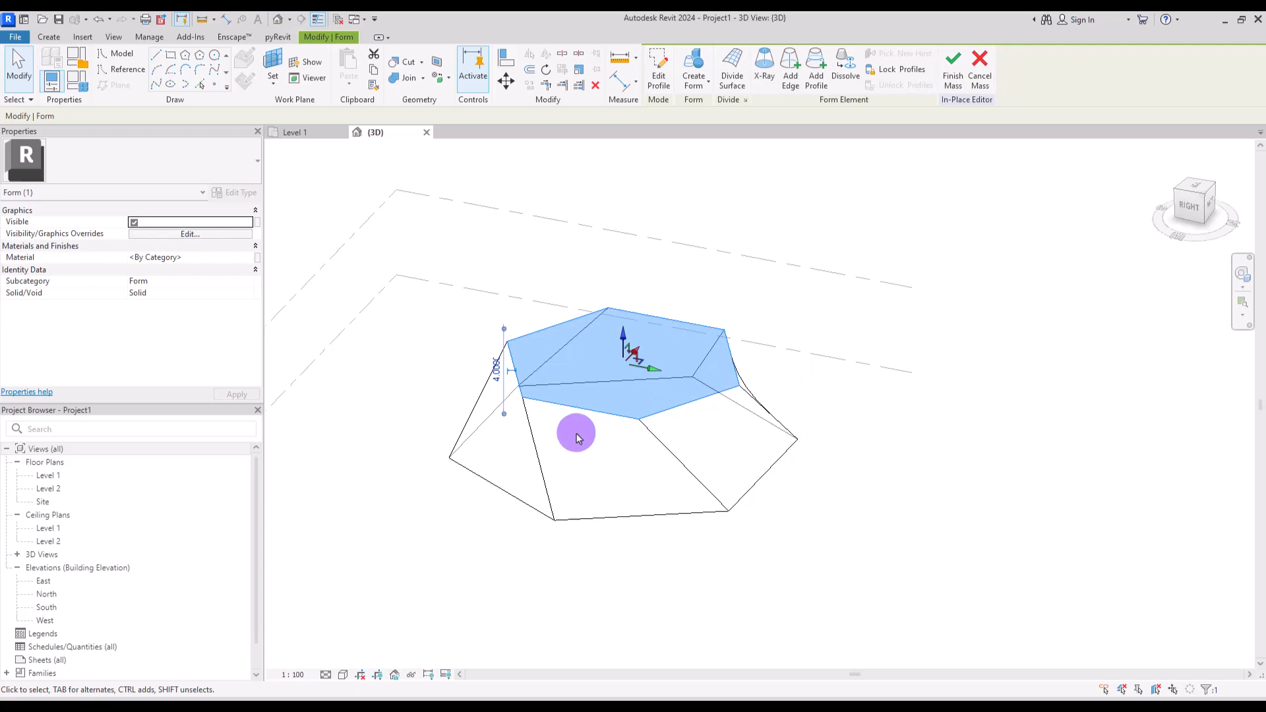
middle_click_drag(706, 401, 637, 325, "shift")
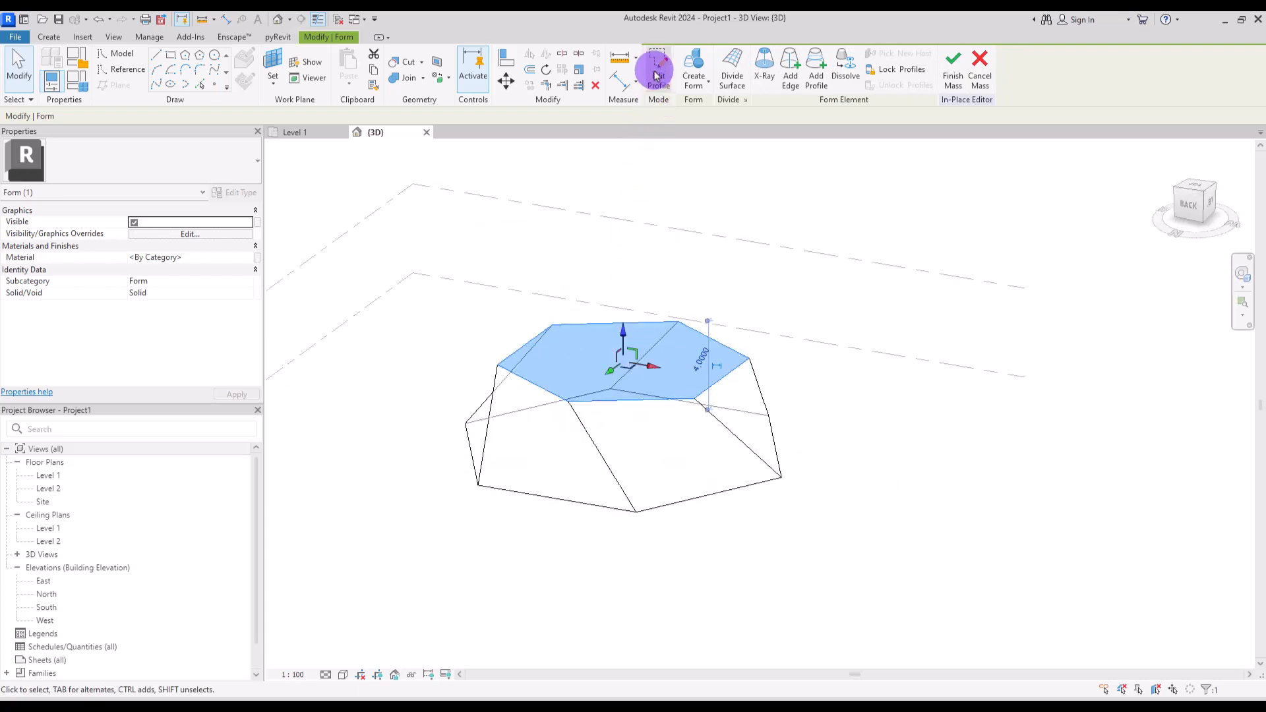
left_click_drag(623, 337, 616, 195)
middle_click_drag(631, 319, 759, 443, "shift")
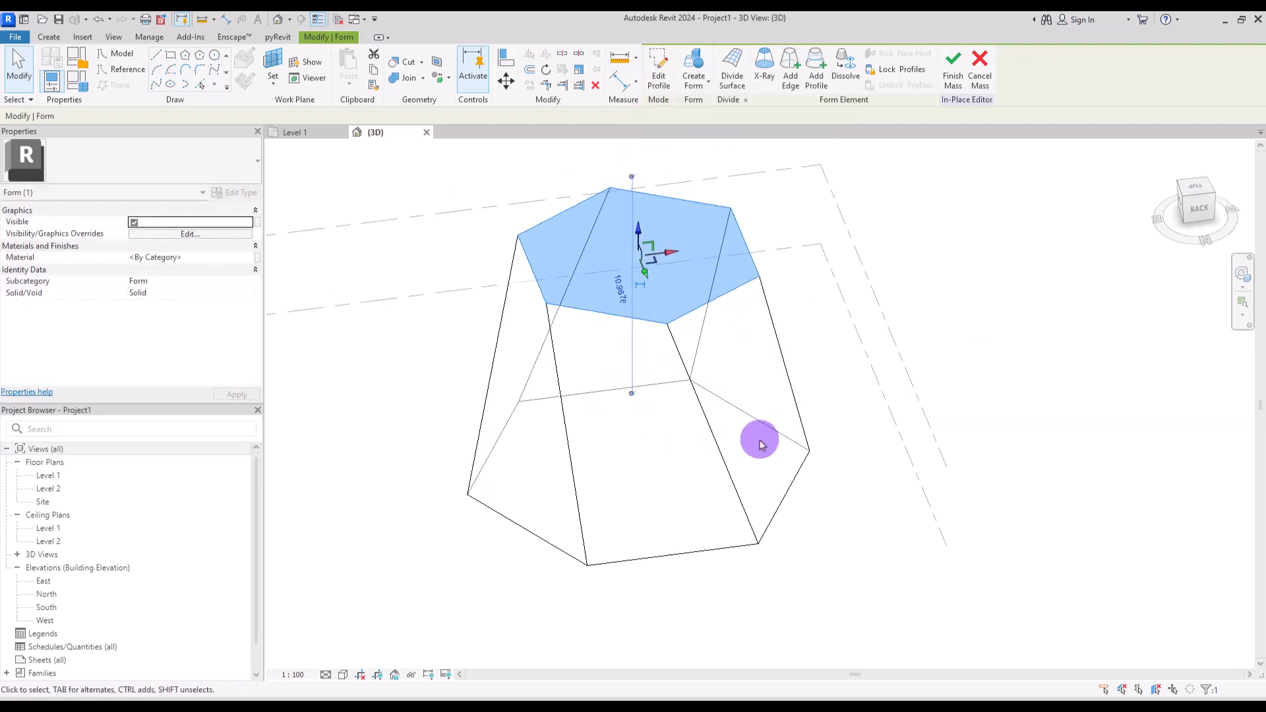
Step: Edit the top face's profile and scale the whole hexagon graphically down about its centre to sides about 2.56 long
left_click(657, 77)
middle_click_drag(647, 215, 703, 494, "shift")
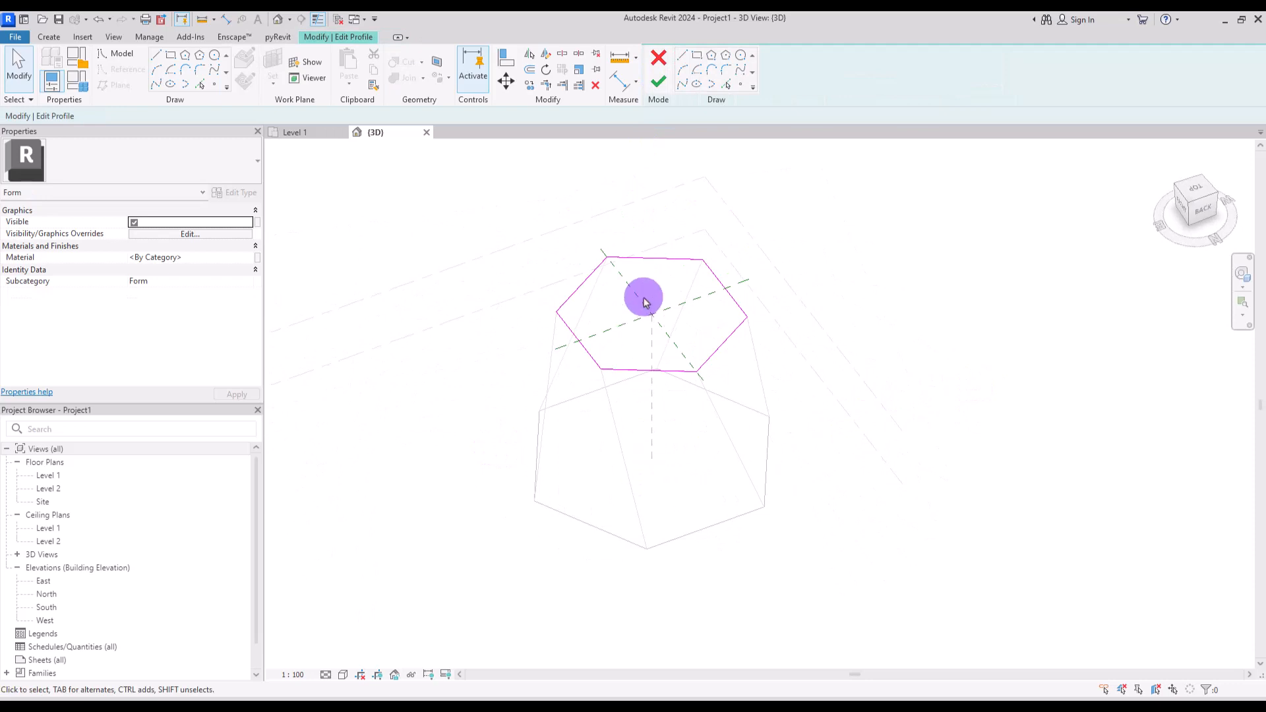
scroll(644, 298, "up", 4)
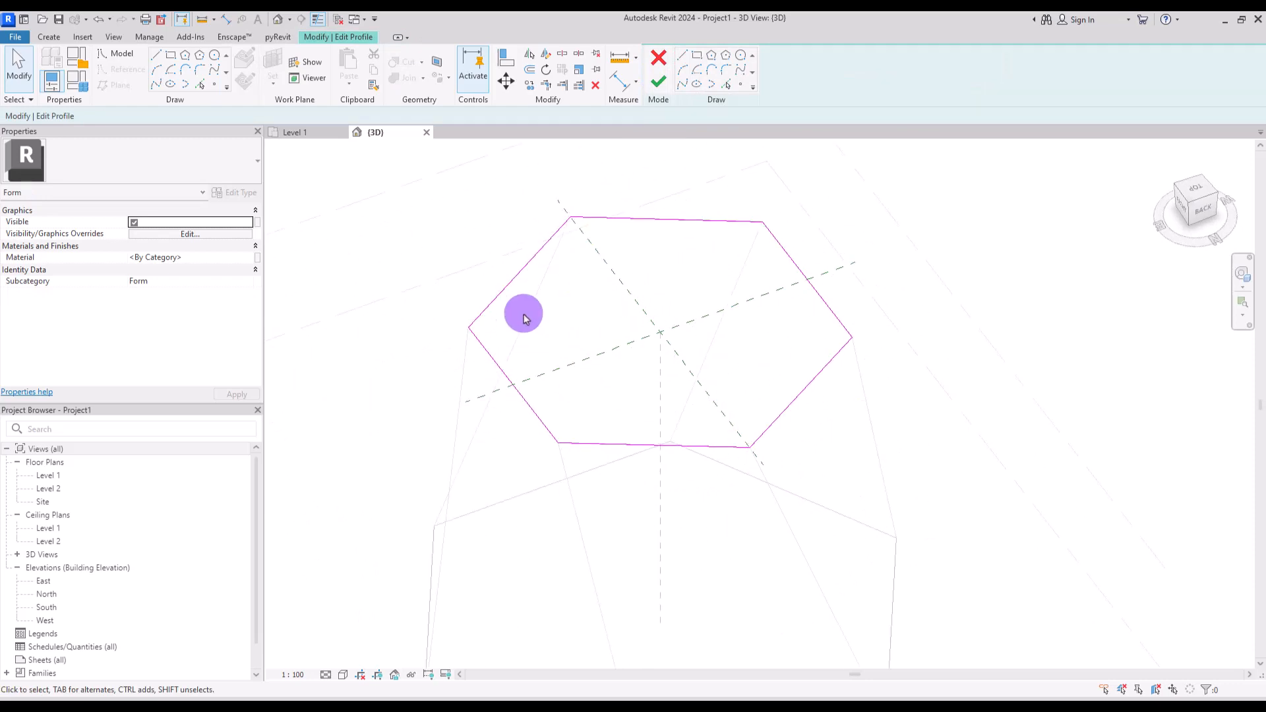
left_click_drag(452, 518, 943, 182)
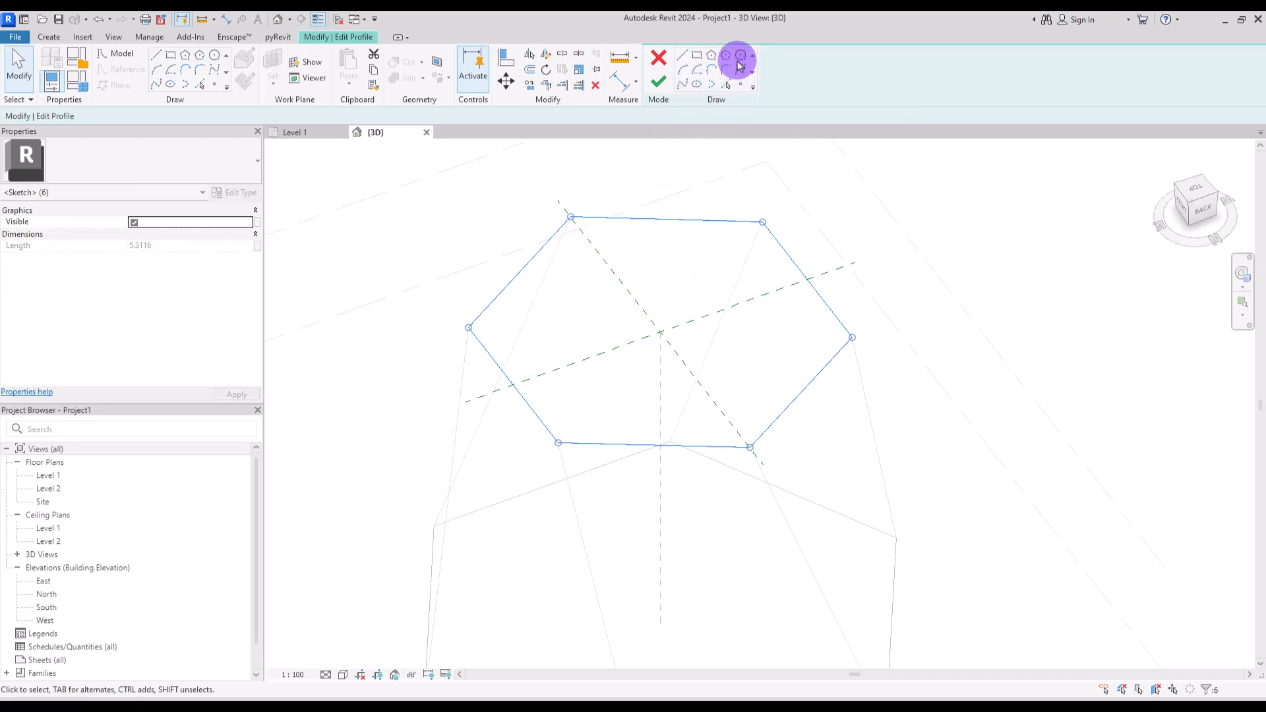
scroll(666, 215, "down", 2)
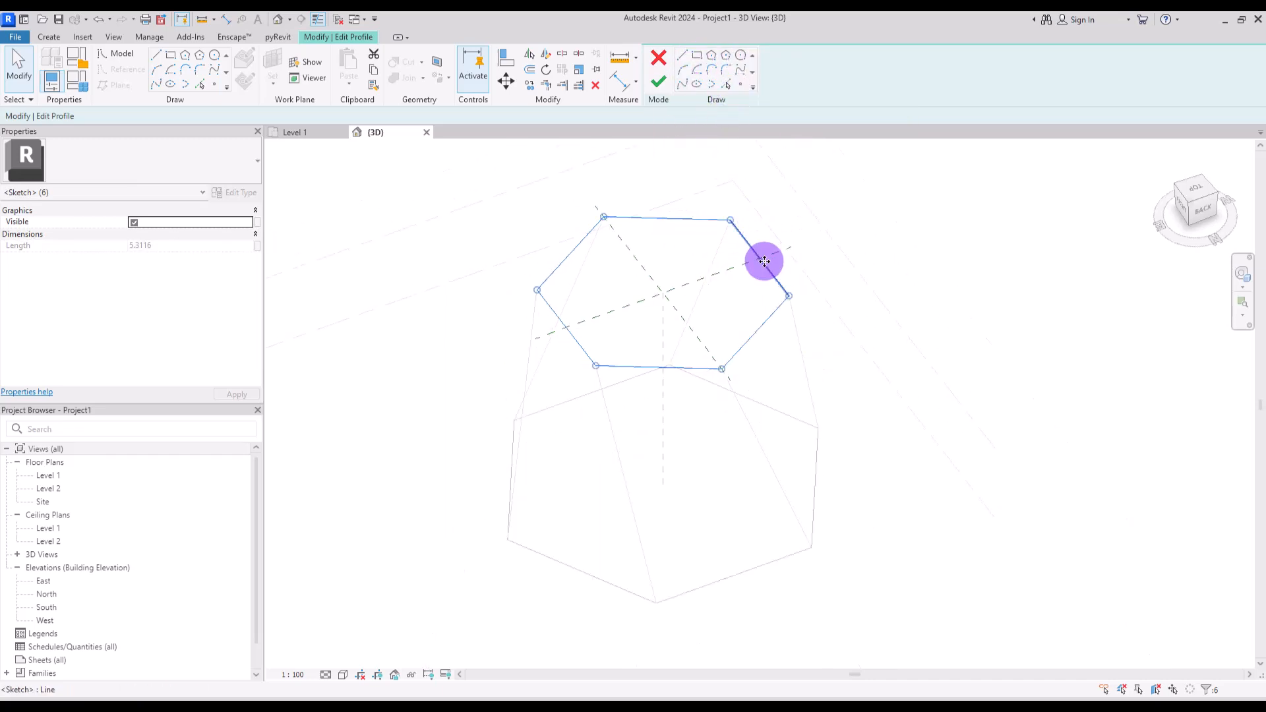
left_click(711, 285)
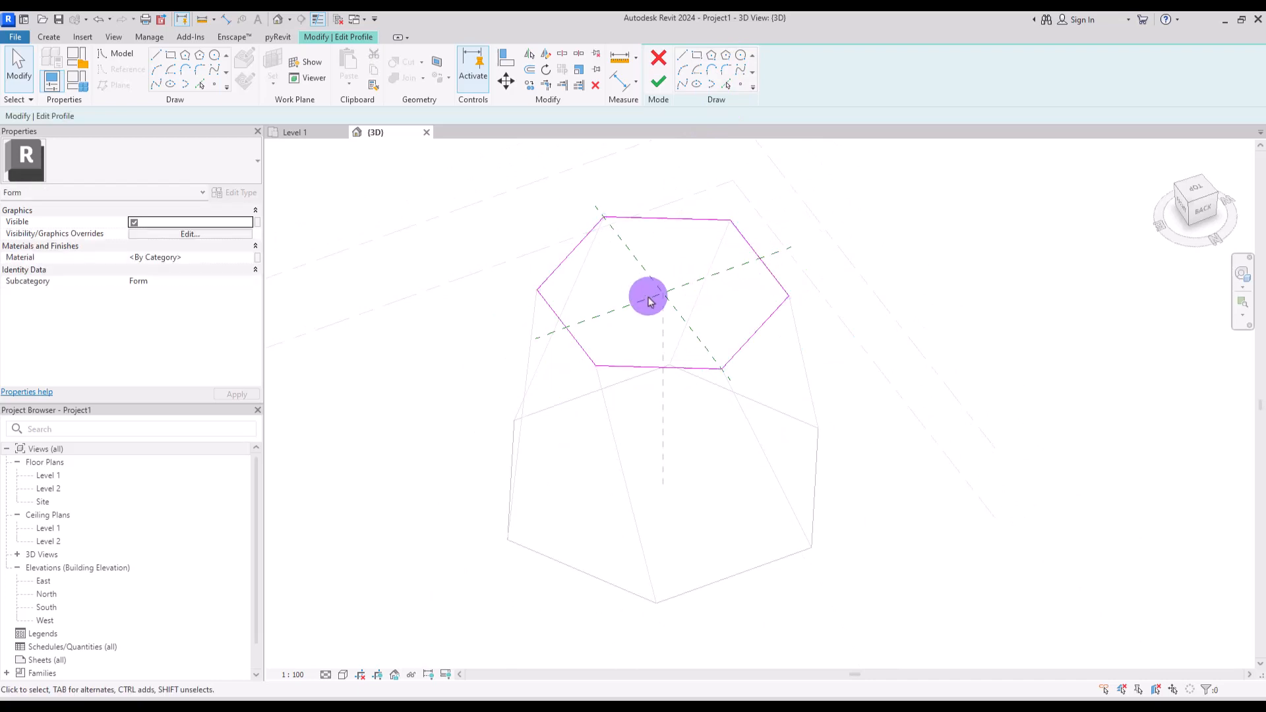
left_click_drag(520, 402, 859, 167)
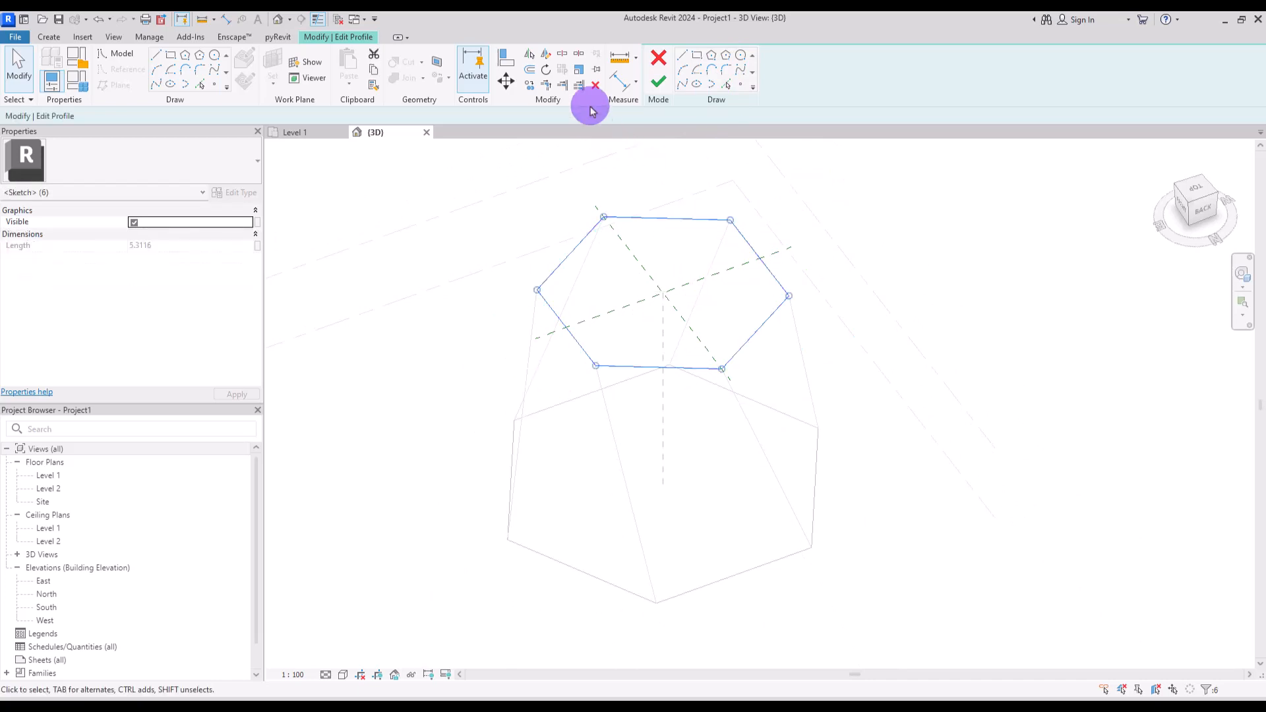
left_click(580, 74)
left_click(644, 345)
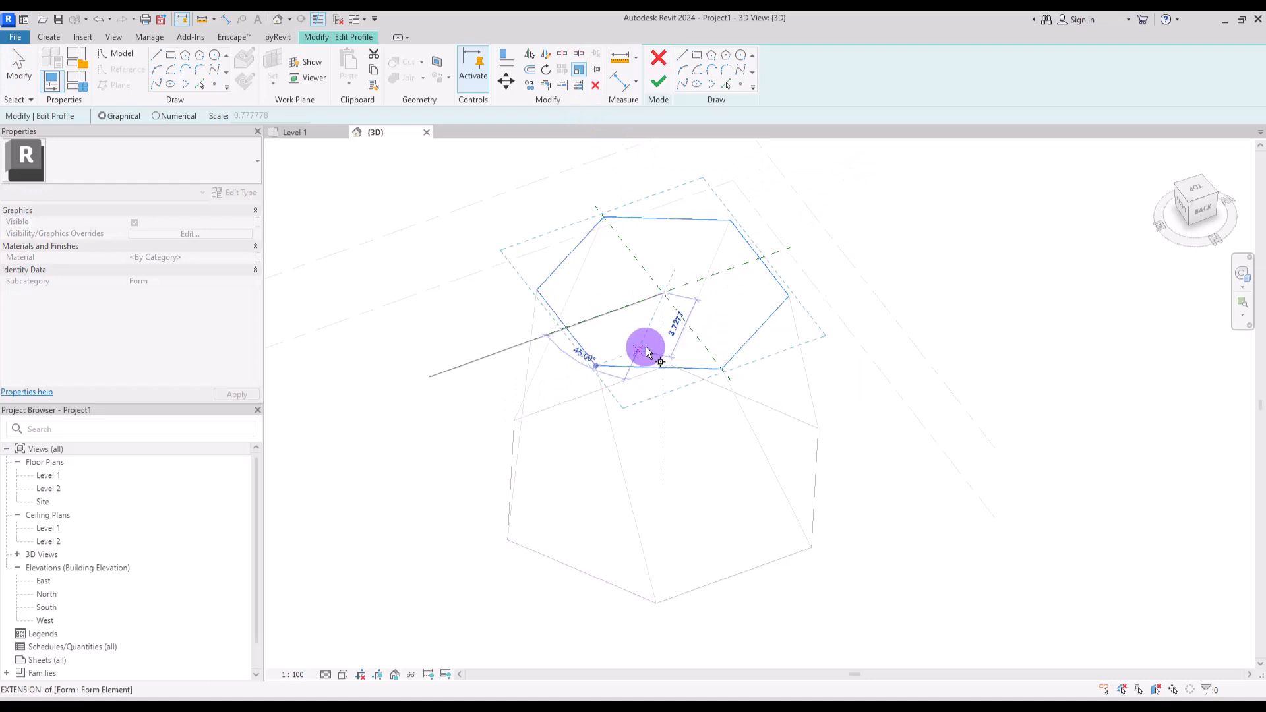
left_click(652, 319)
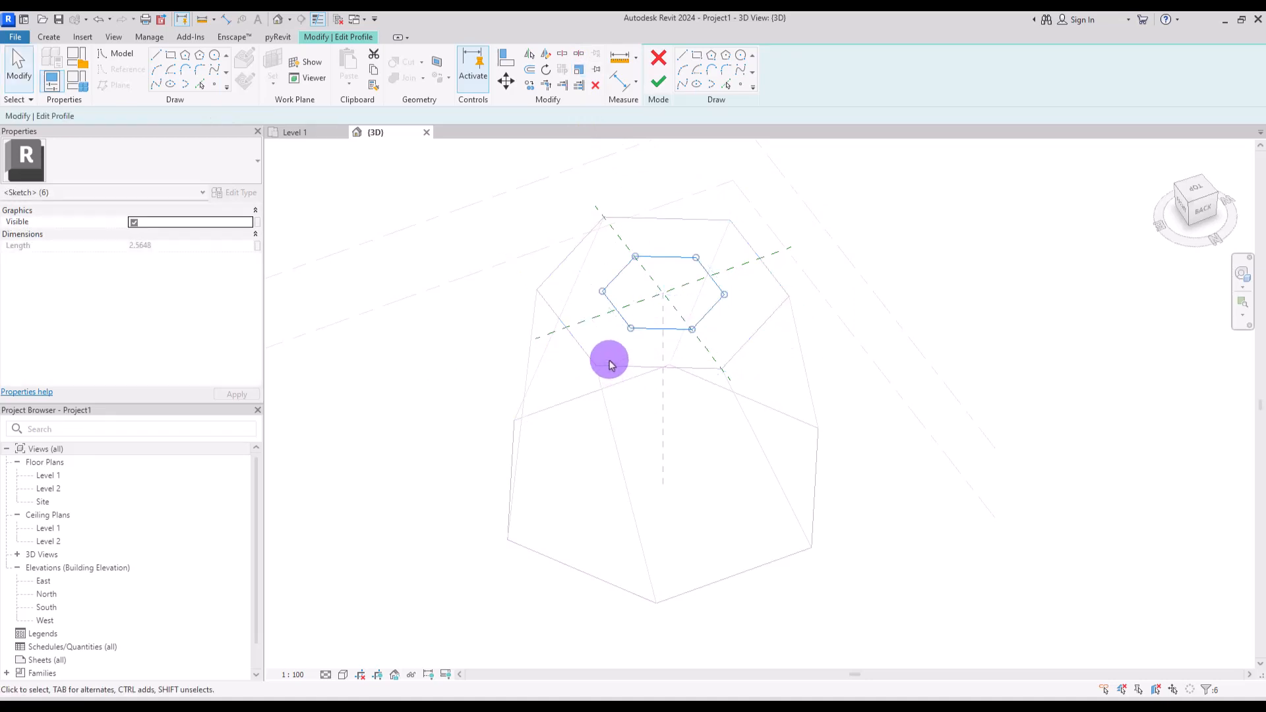
Step: Rotate the scaled hexagon about 45° clockwise about its centre in the Level 1 plan and finish the profile edit
left_click(544, 74)
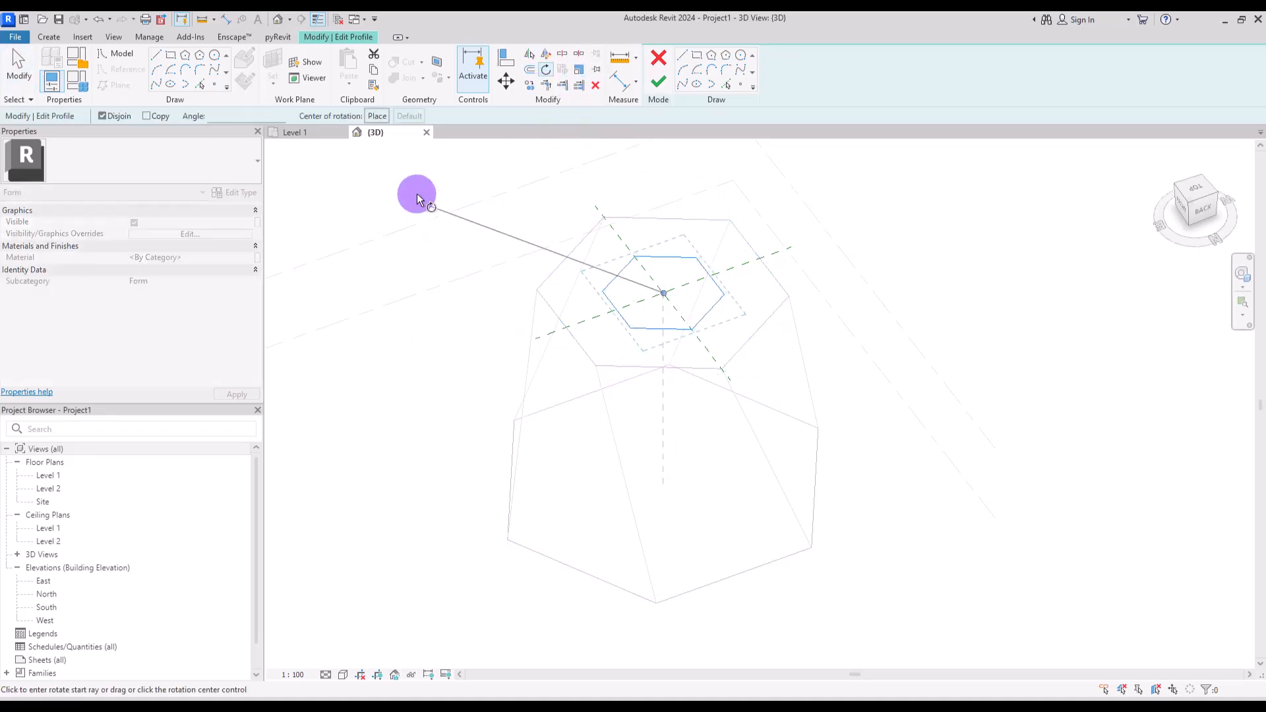
left_click(310, 132)
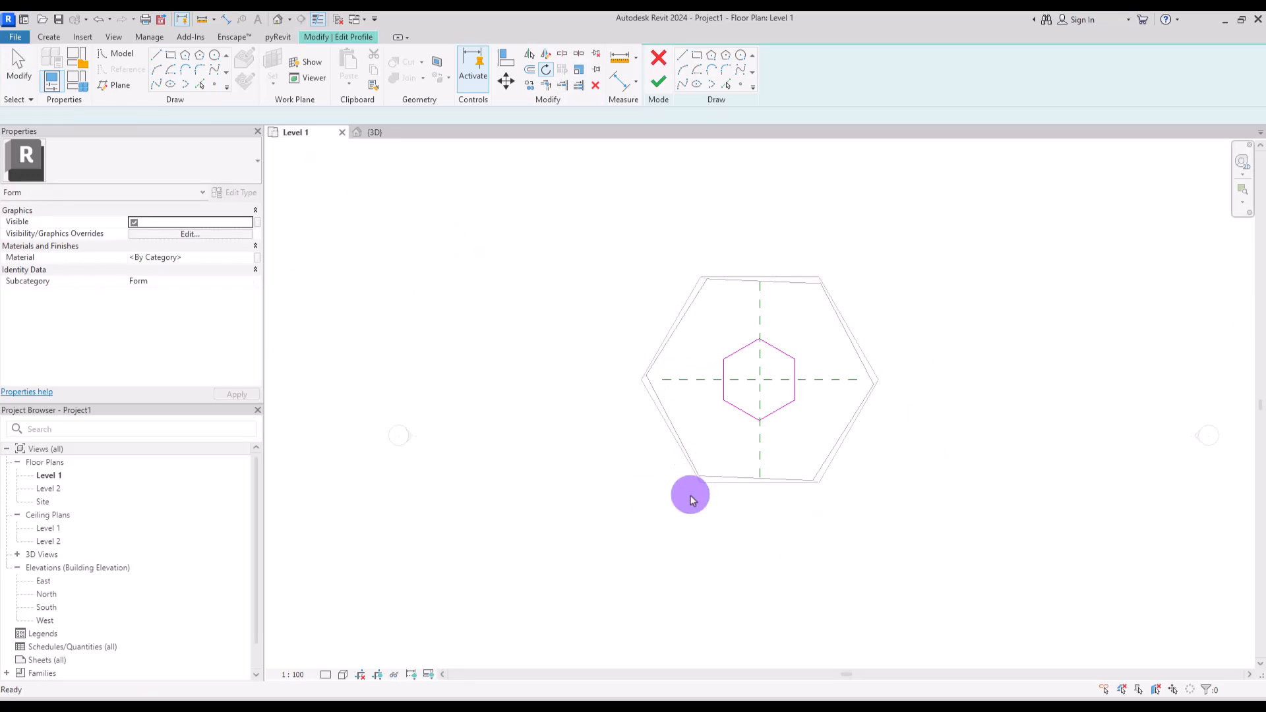
key("Escape")
left_click_drag(659, 528, 884, 305)
left_click(544, 70)
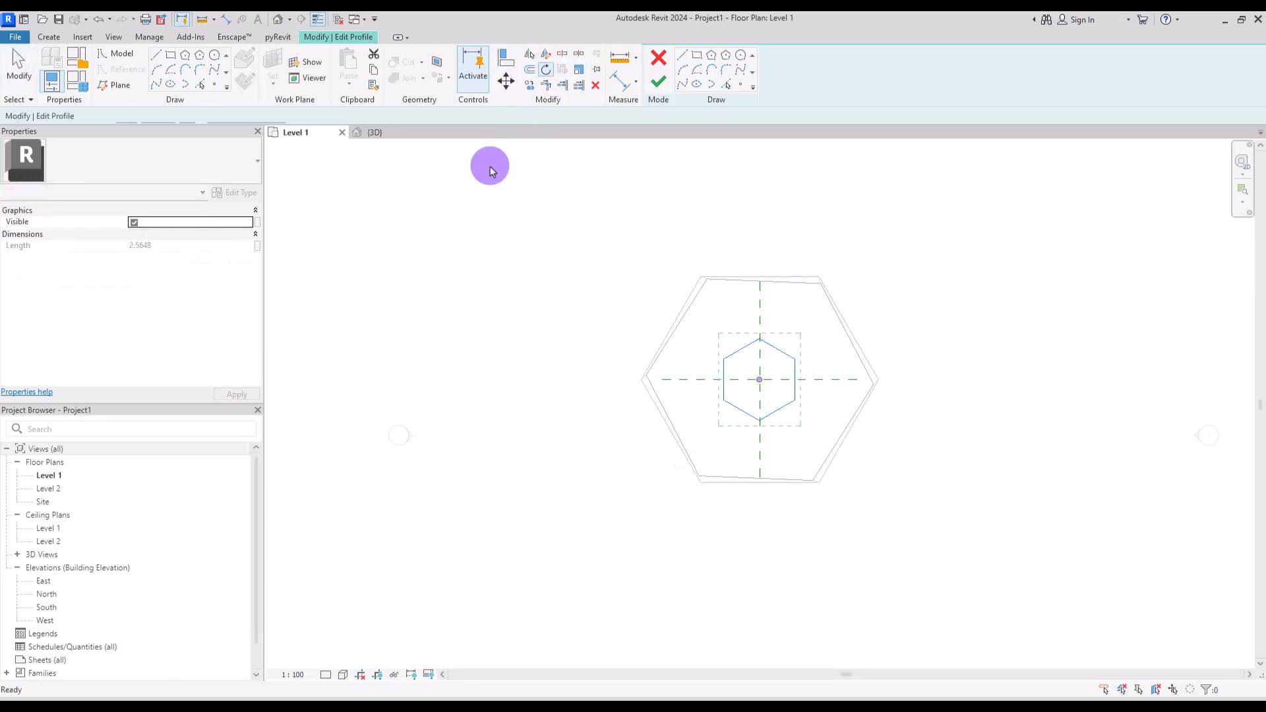
left_click(451, 387)
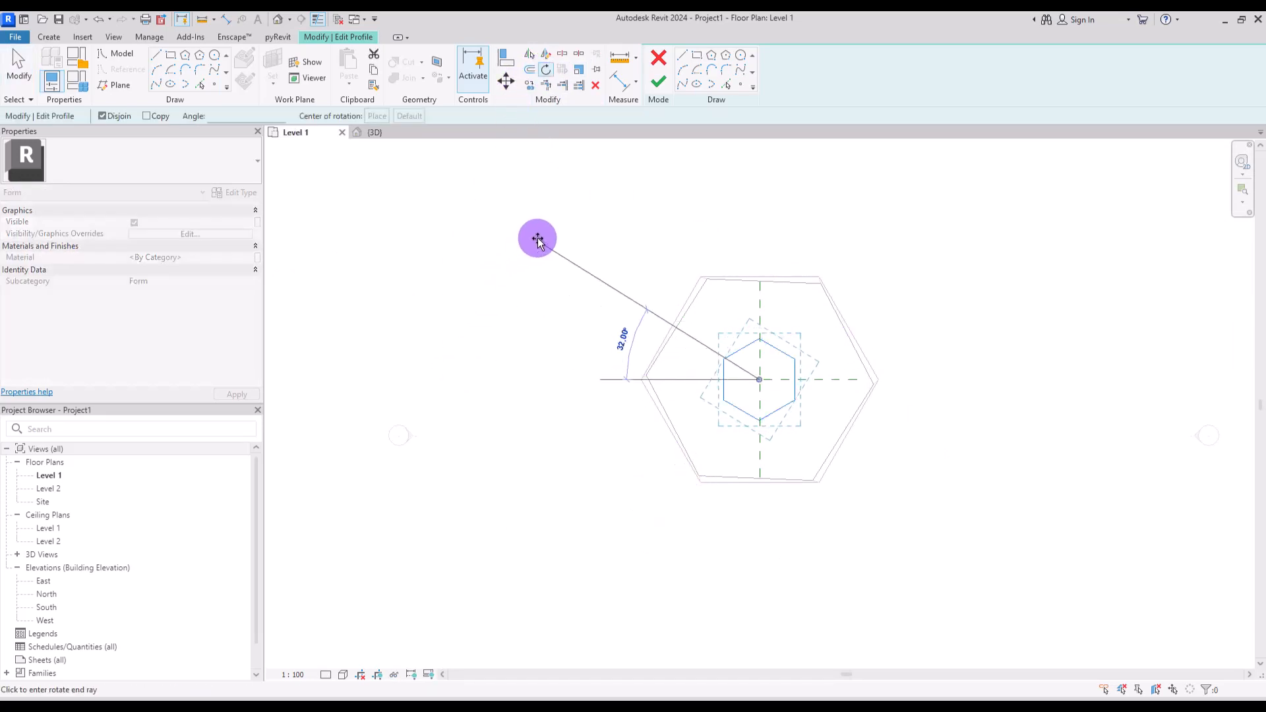
left_click(587, 221)
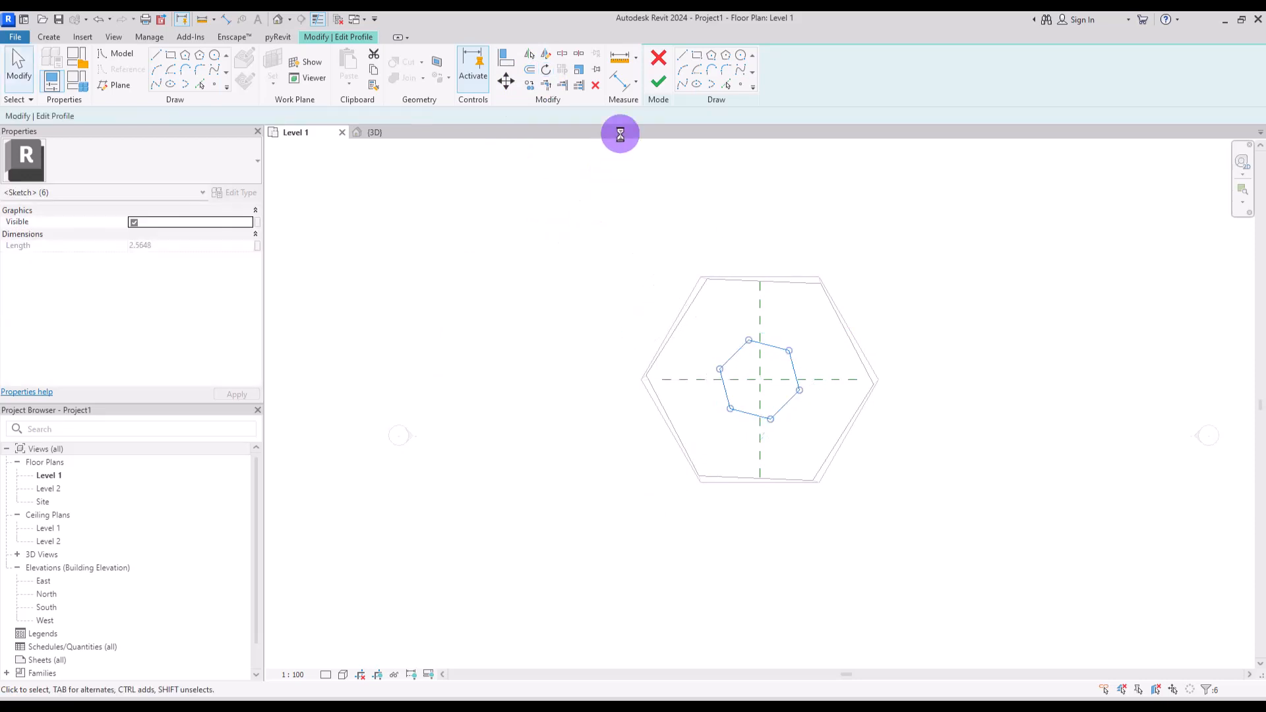
left_click(658, 81)
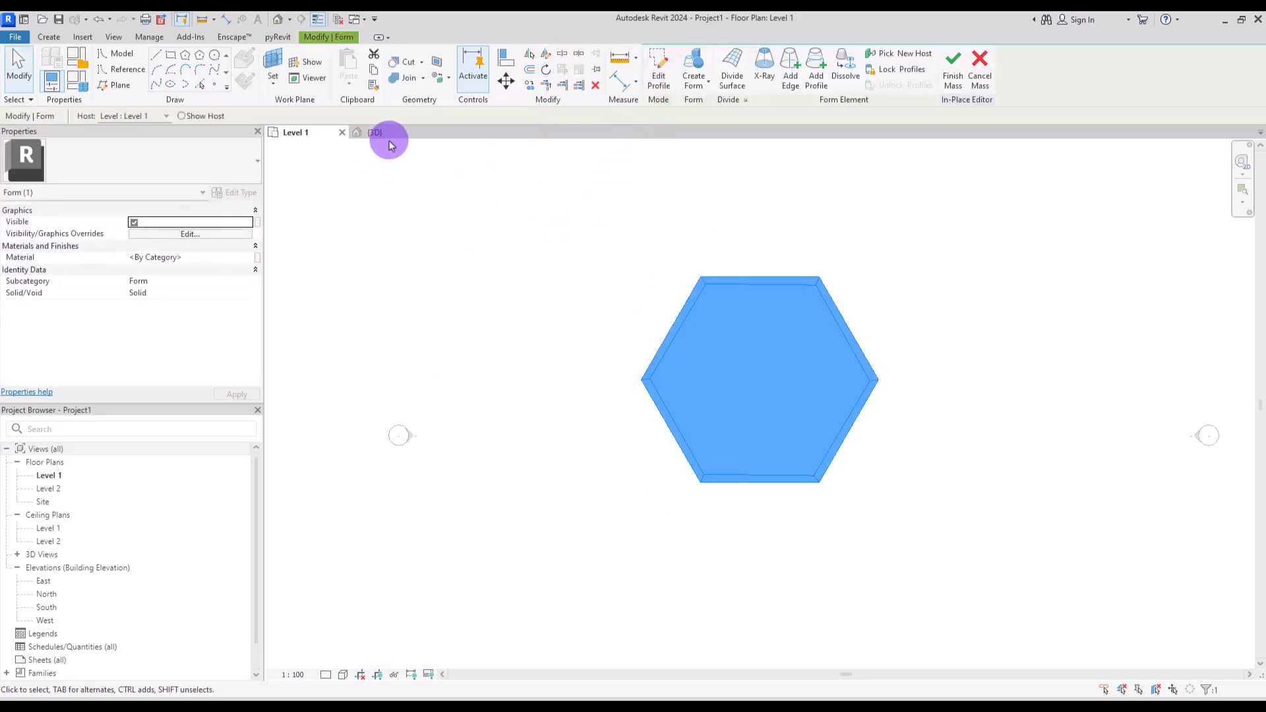
Step: Return to the 3D view and turn on X-Ray for the lofted form, then deselect it
left_click(388, 138)
middle_click_drag(650, 422, 810, 363, "shift")
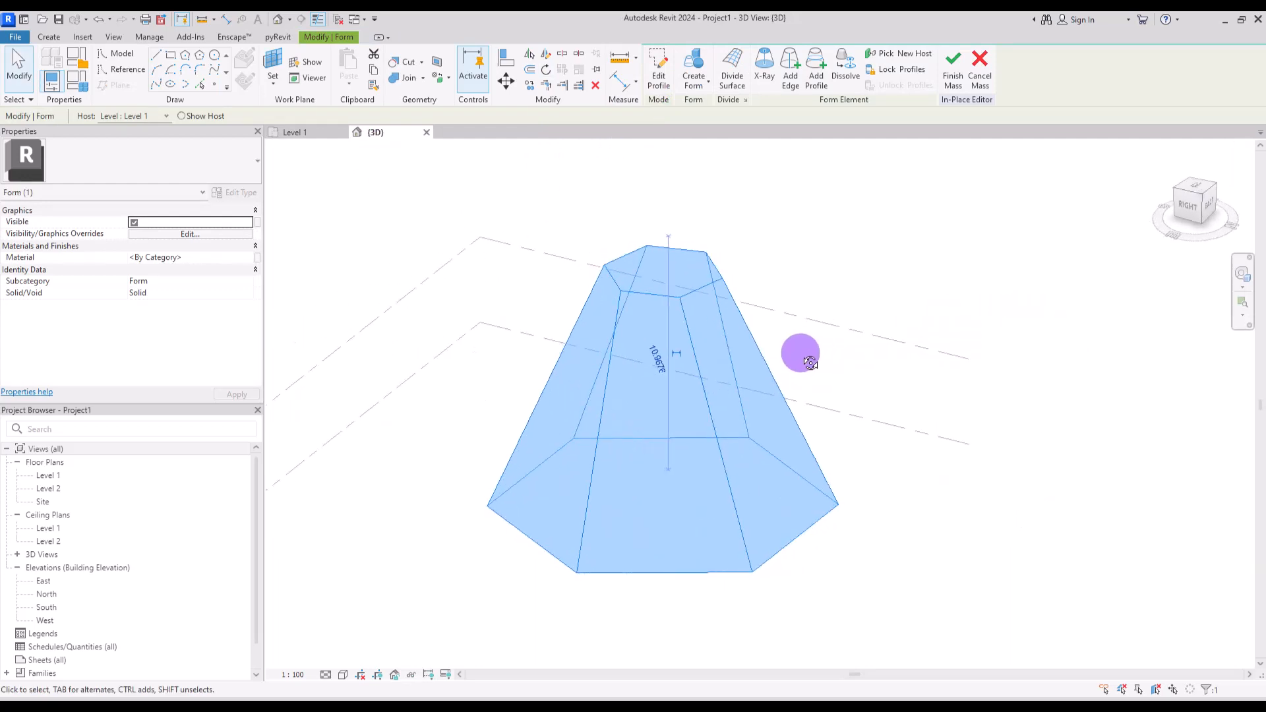
middle_click_drag(788, 290, 756, 161, "shift")
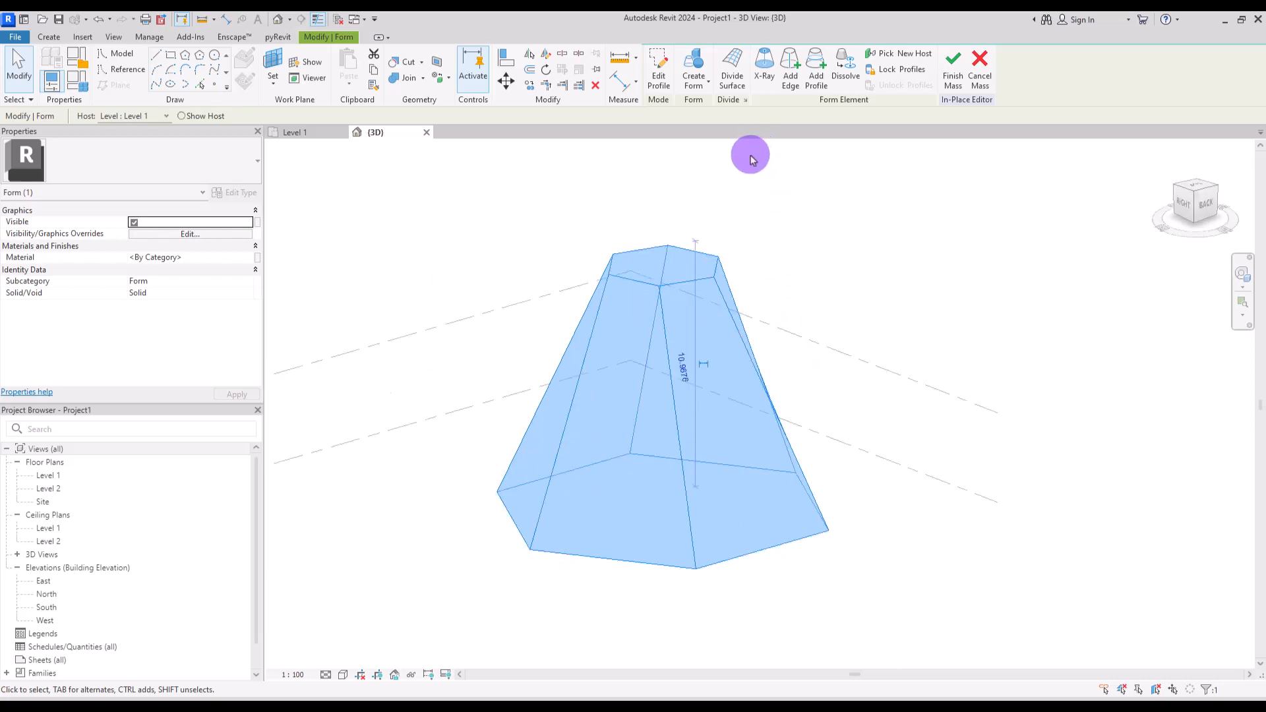
left_click(764, 77)
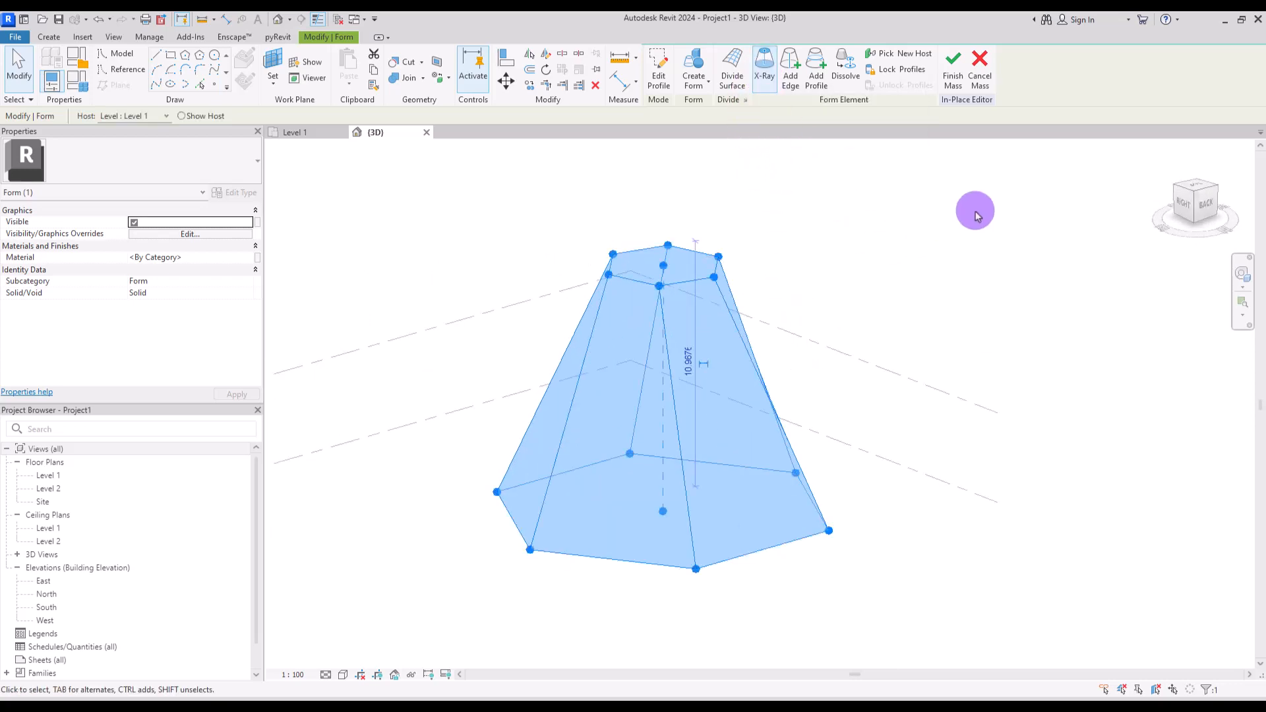
middle_click_drag(976, 216, 955, 232, "shift")
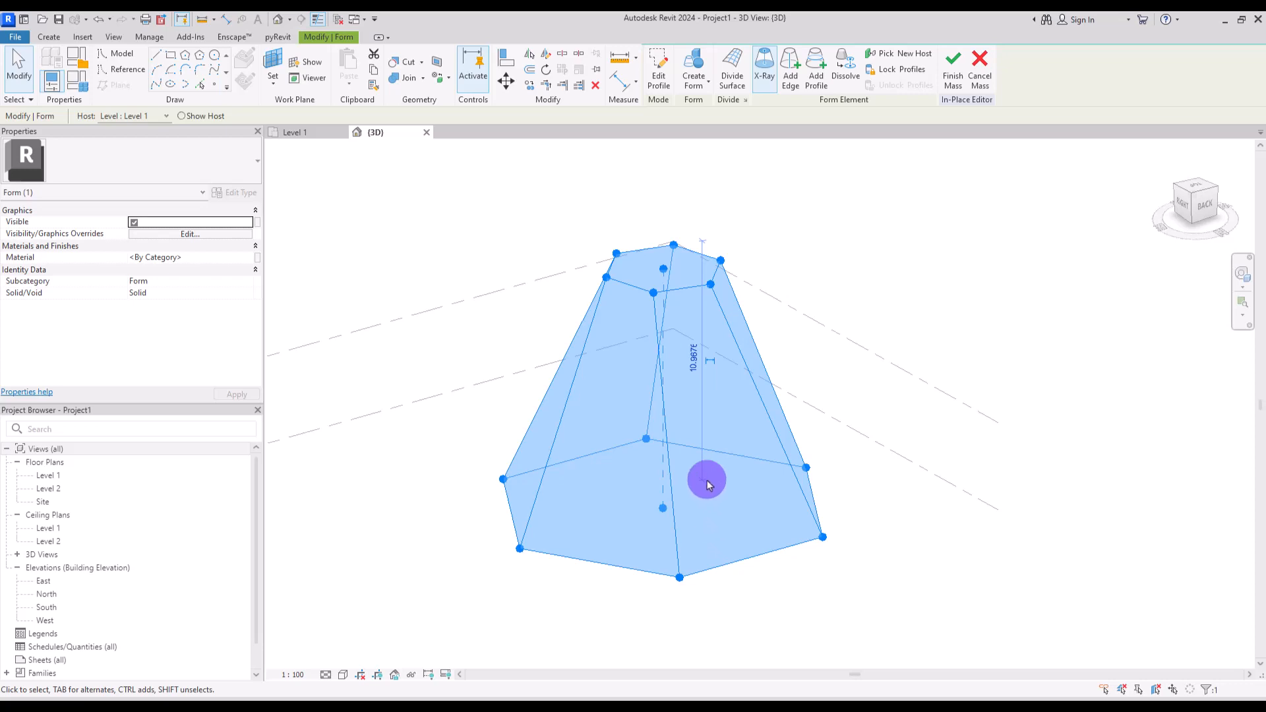
middle_click_drag(874, 302, 818, 328, "shift")
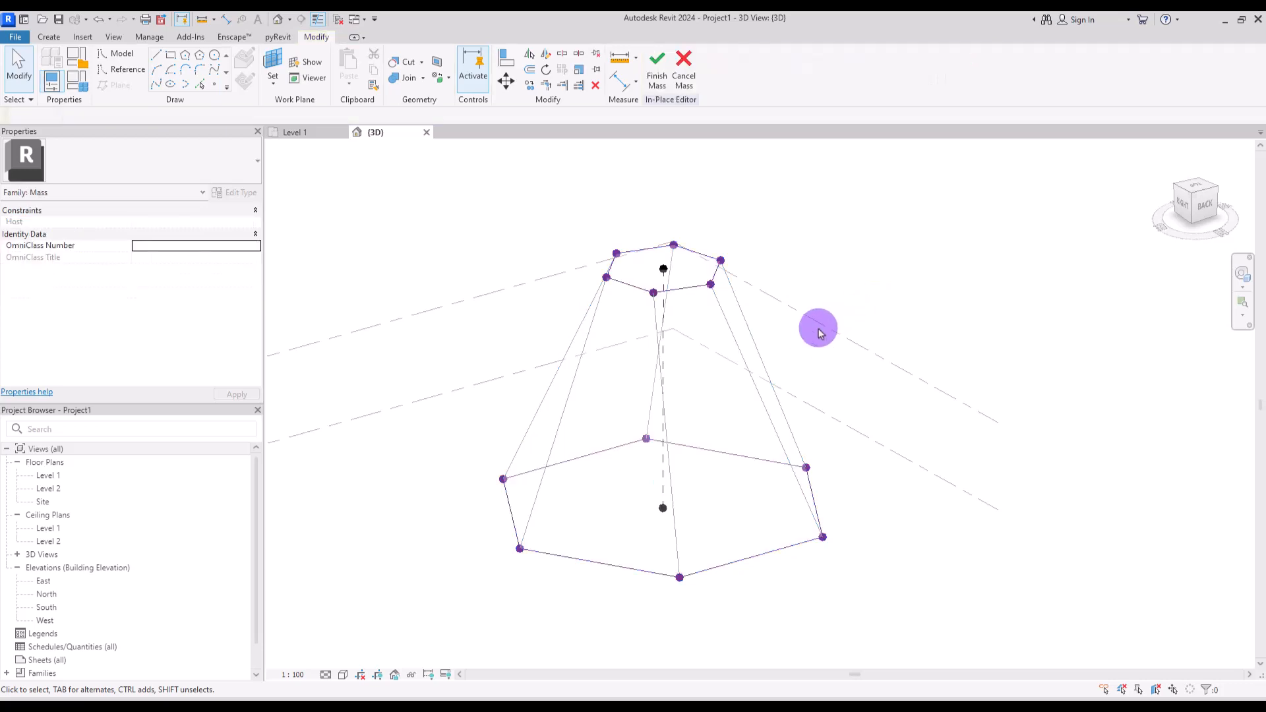
Step: Add one new edge to each of three adjacent side faces of the lofted form
left_click(789, 77)
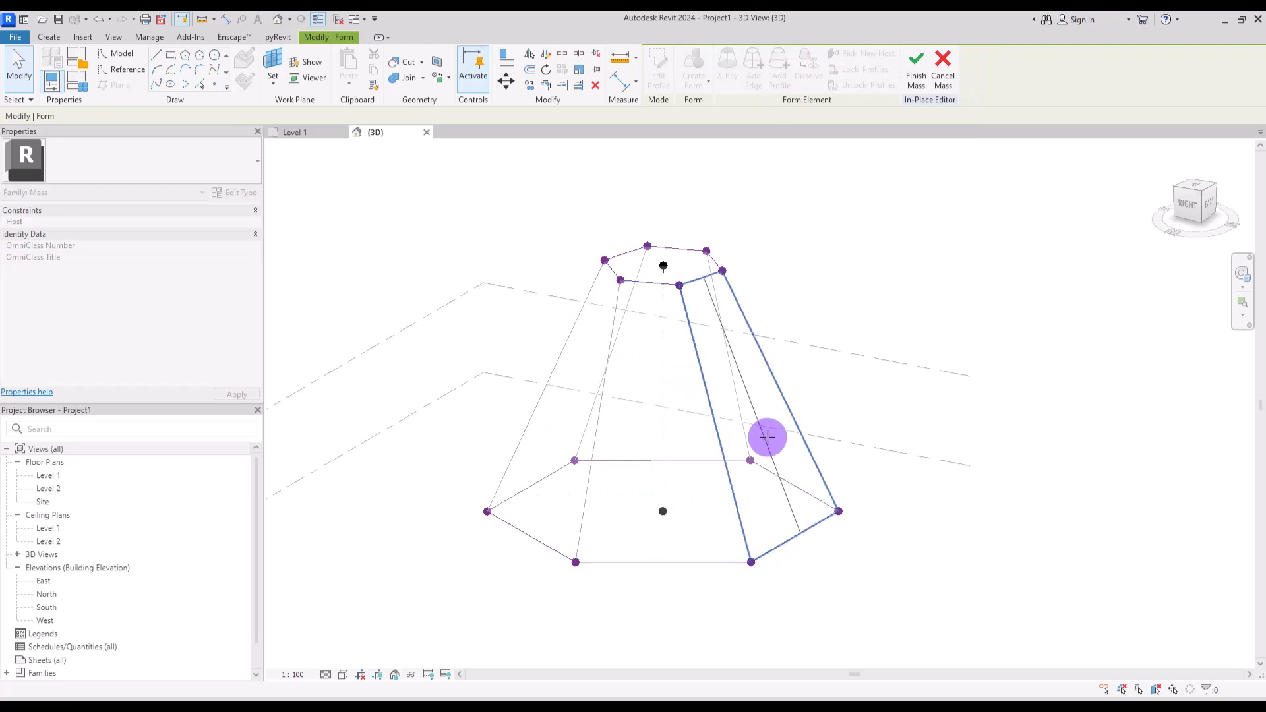
middle_click_drag(778, 444, 617, 464, "shift")
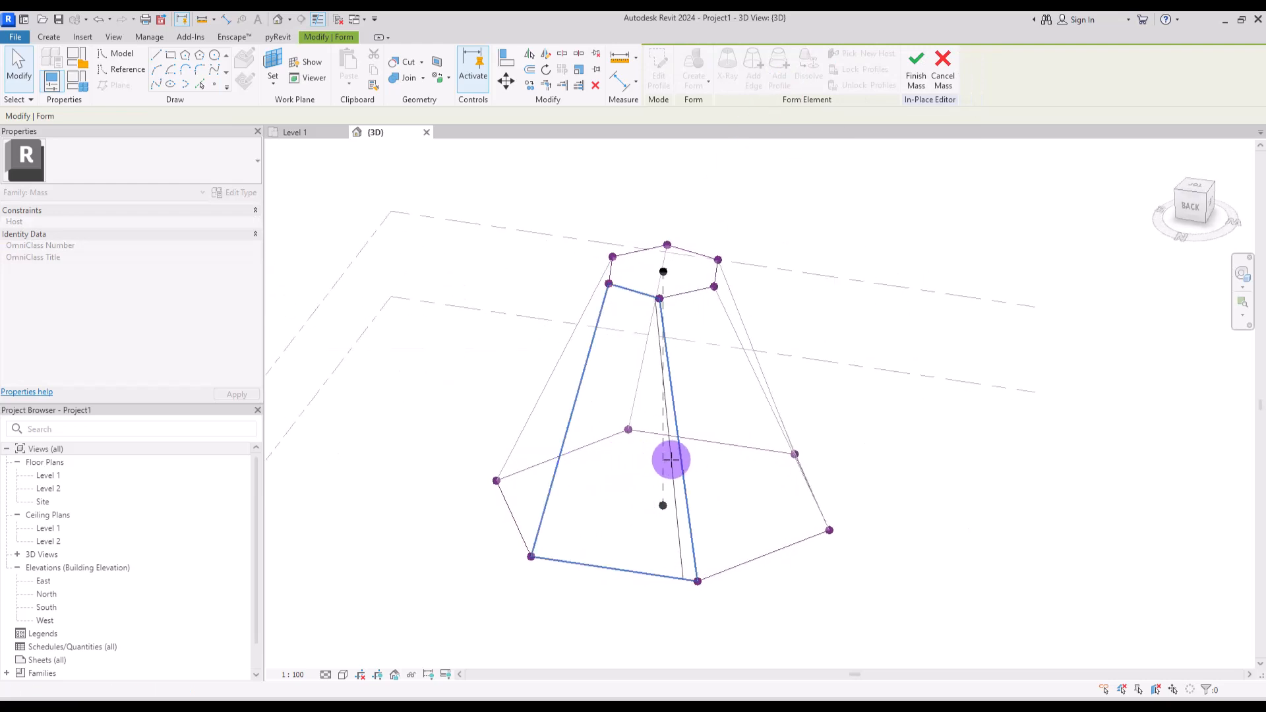
left_click(632, 450)
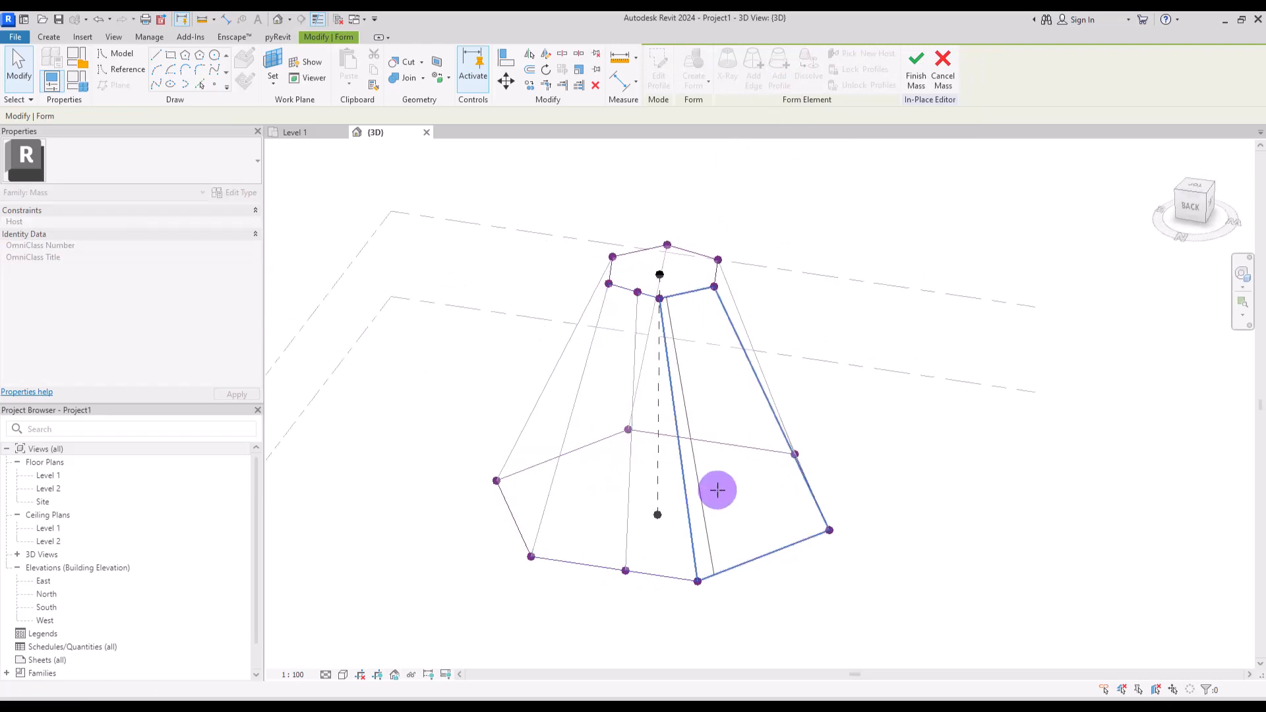
left_click(751, 506)
middle_click_drag(867, 460, 706, 538, "shift")
key("Escape")
key("Escape")
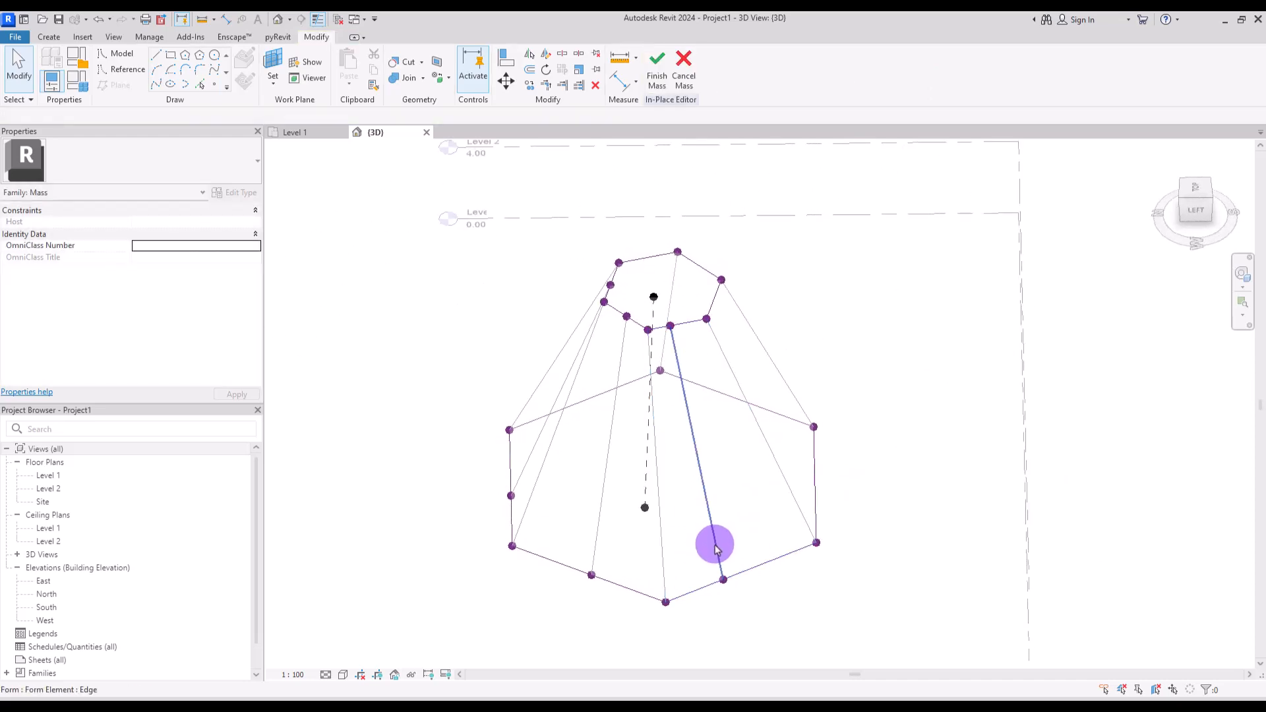
Step: Select the bottom vertex of the last added edge and move it horizontally inward from the base outline
left_click(698, 461)
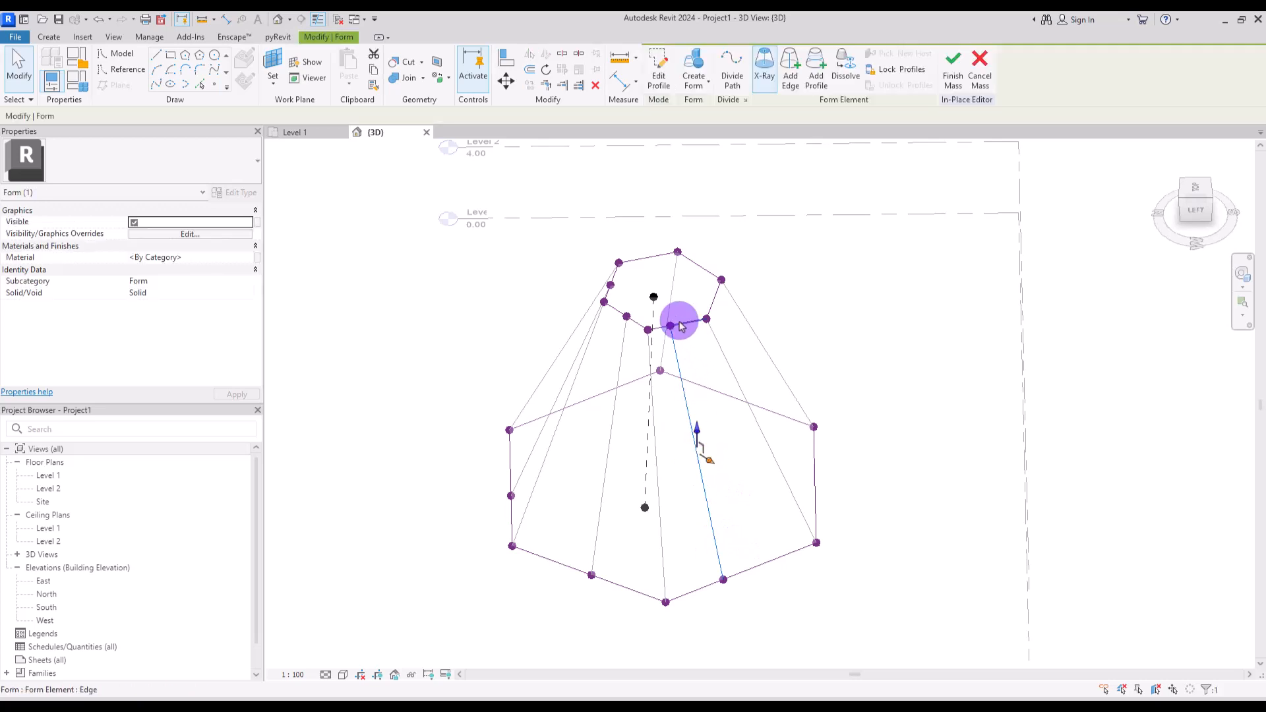
left_click(724, 580)
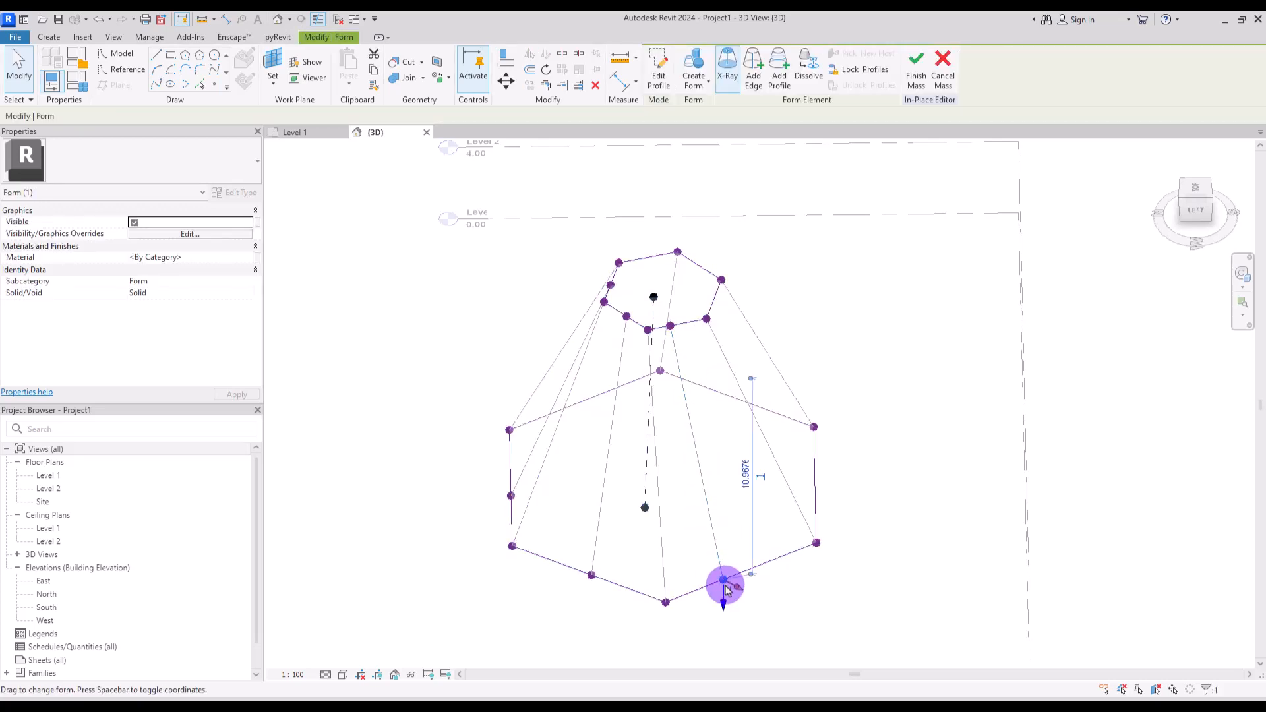
middle_click_drag(752, 616, 741, 429, "shift")
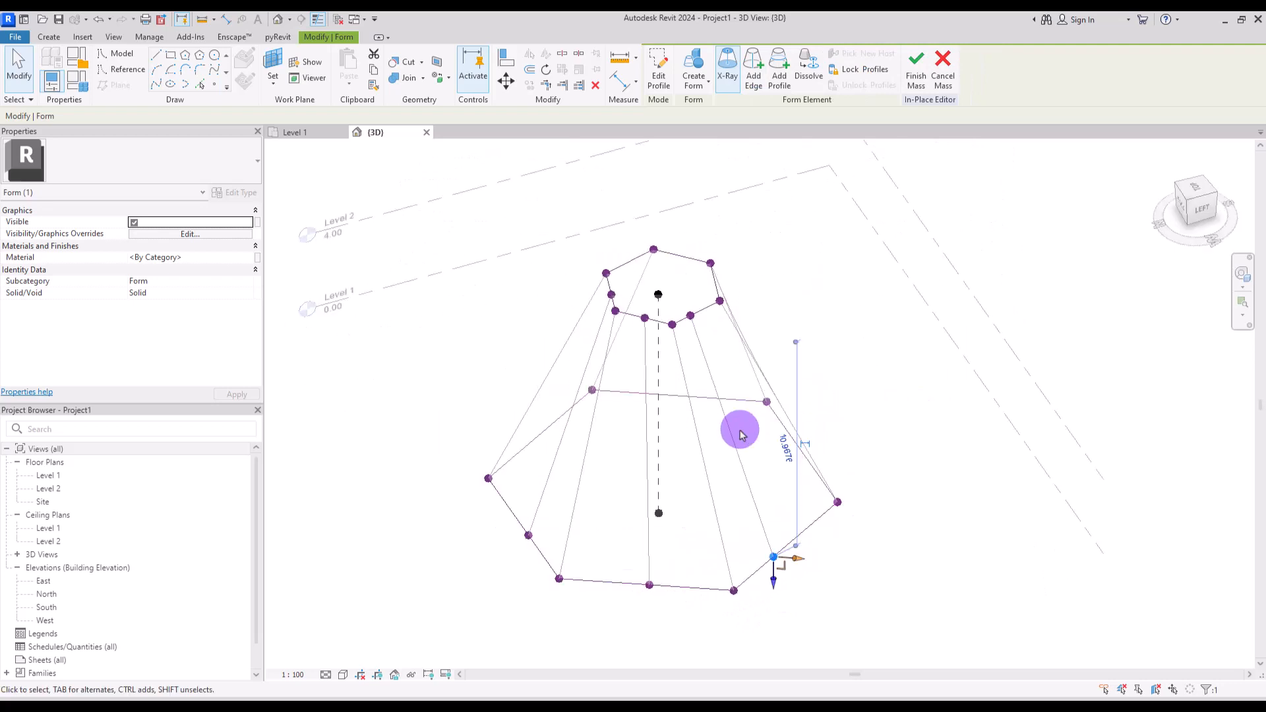
left_click_drag(786, 573, 737, 490)
Step: Select the top vertex of the same added edge and move it horizontally outward from the top outline
left_click(691, 317)
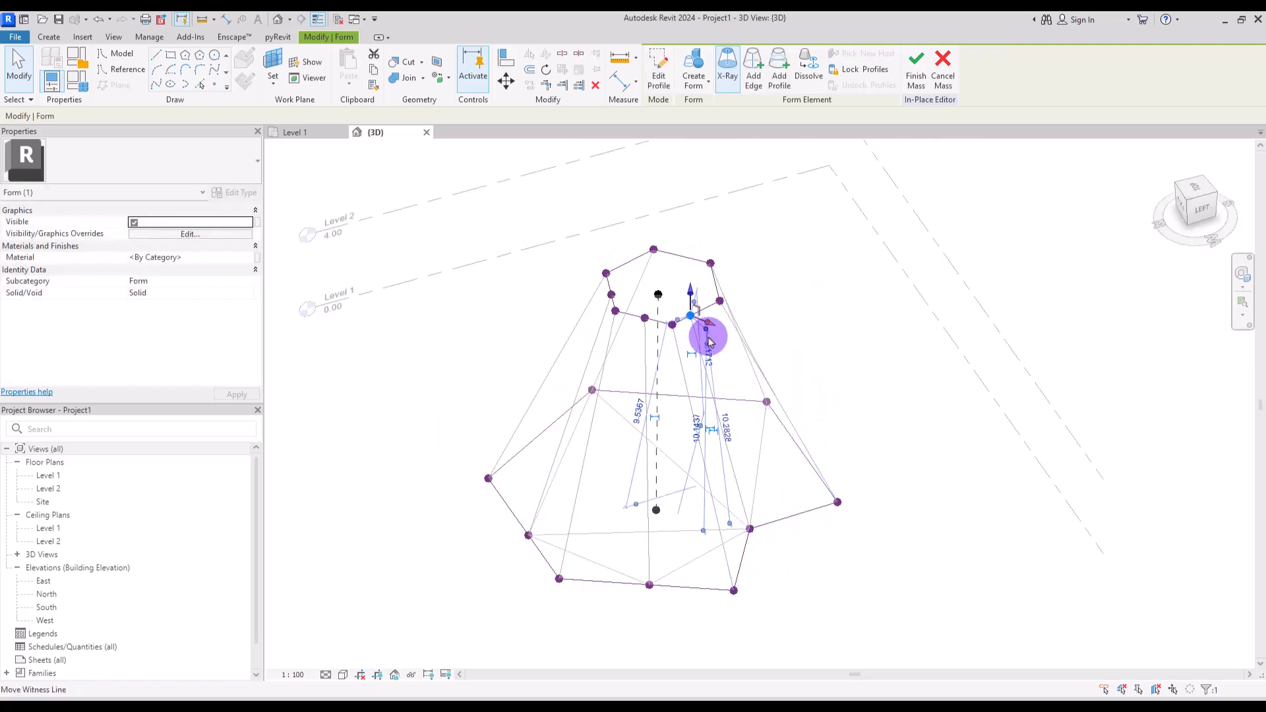
middle_click_drag(722, 351, 748, 246, "shift")
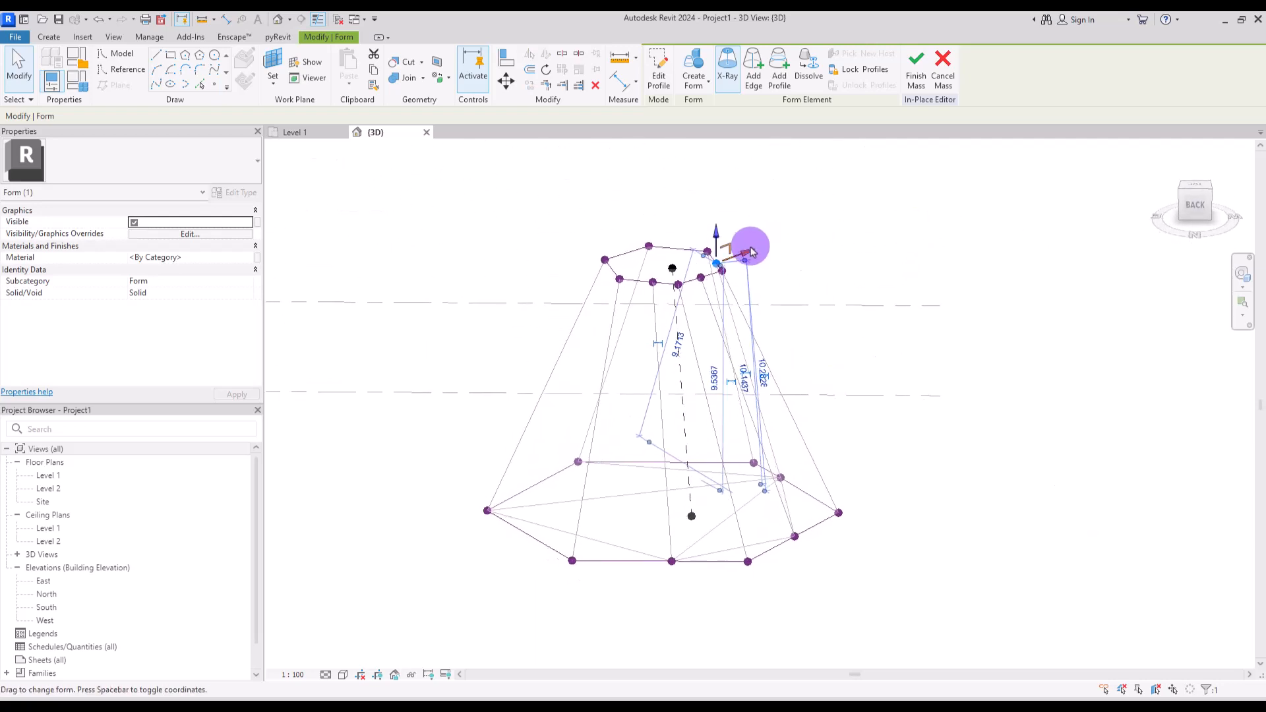
left_click_drag(741, 261, 764, 255)
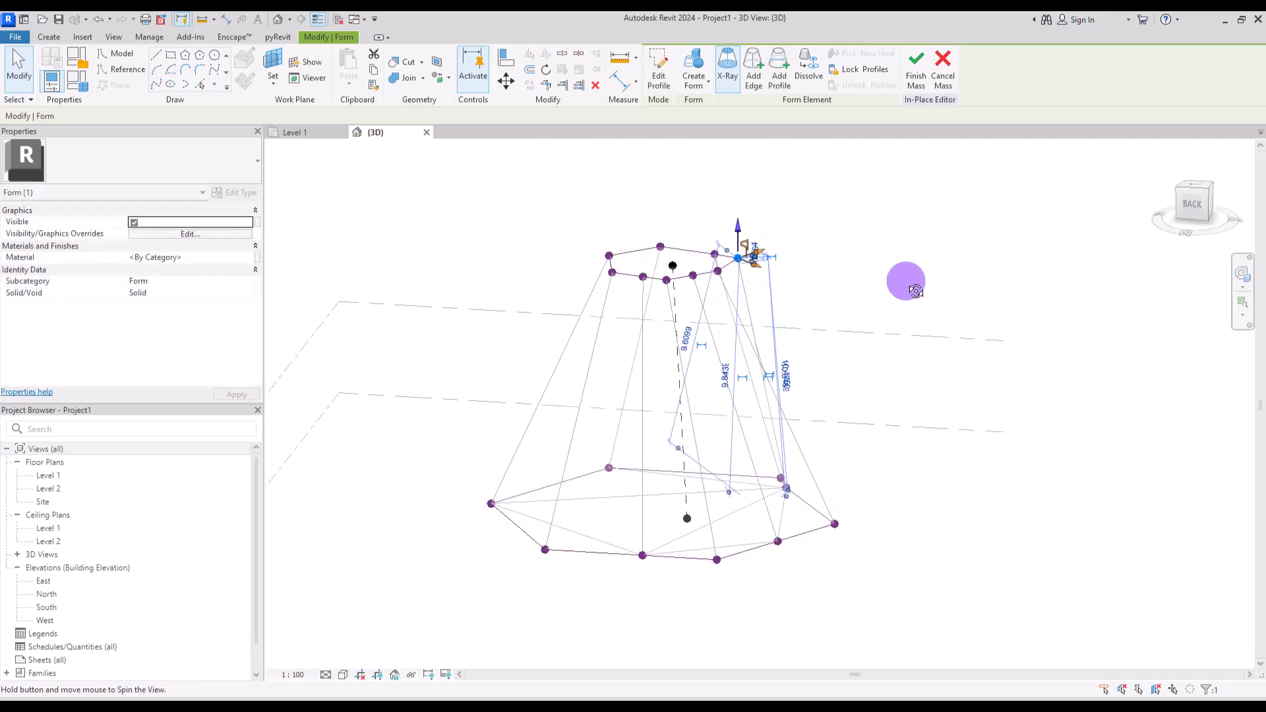
middle_click_drag(903, 282, 644, 489, "shift")
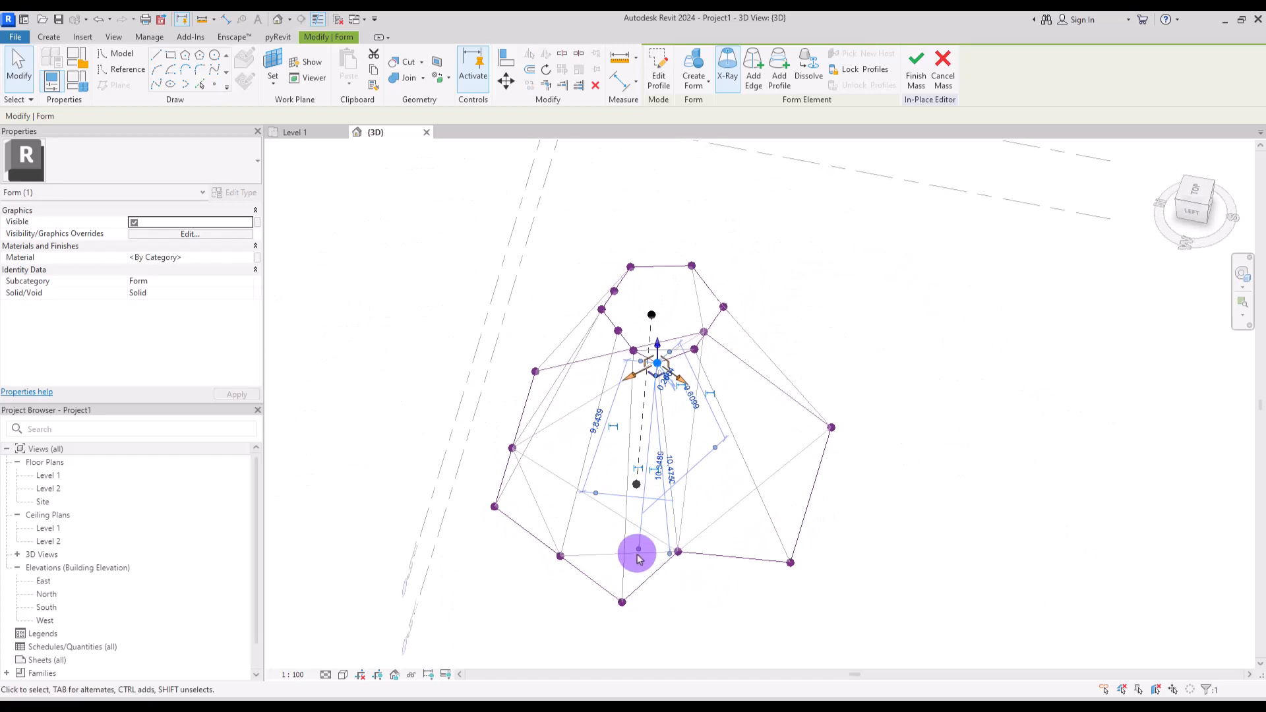
Step: Add an intermediate profile around the selected form, about a quarter of its height above the base
middle_click_drag(656, 561, 890, 297, "shift")
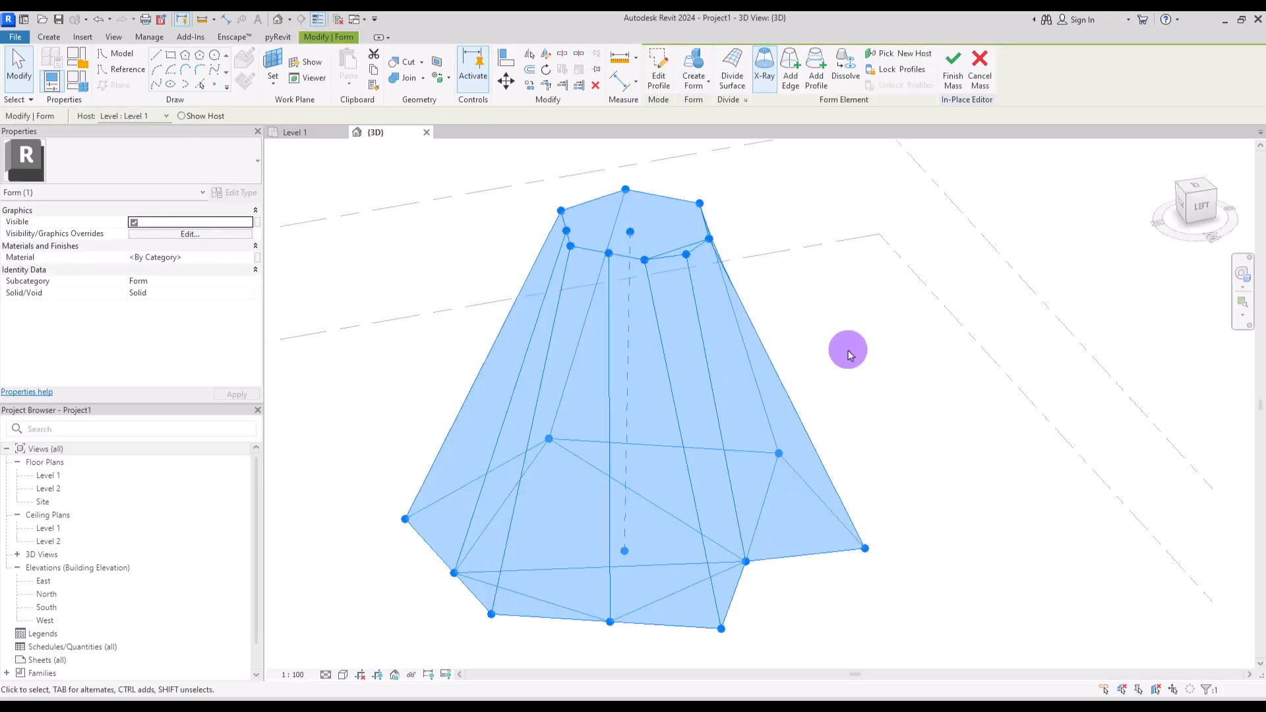
left_click(817, 66)
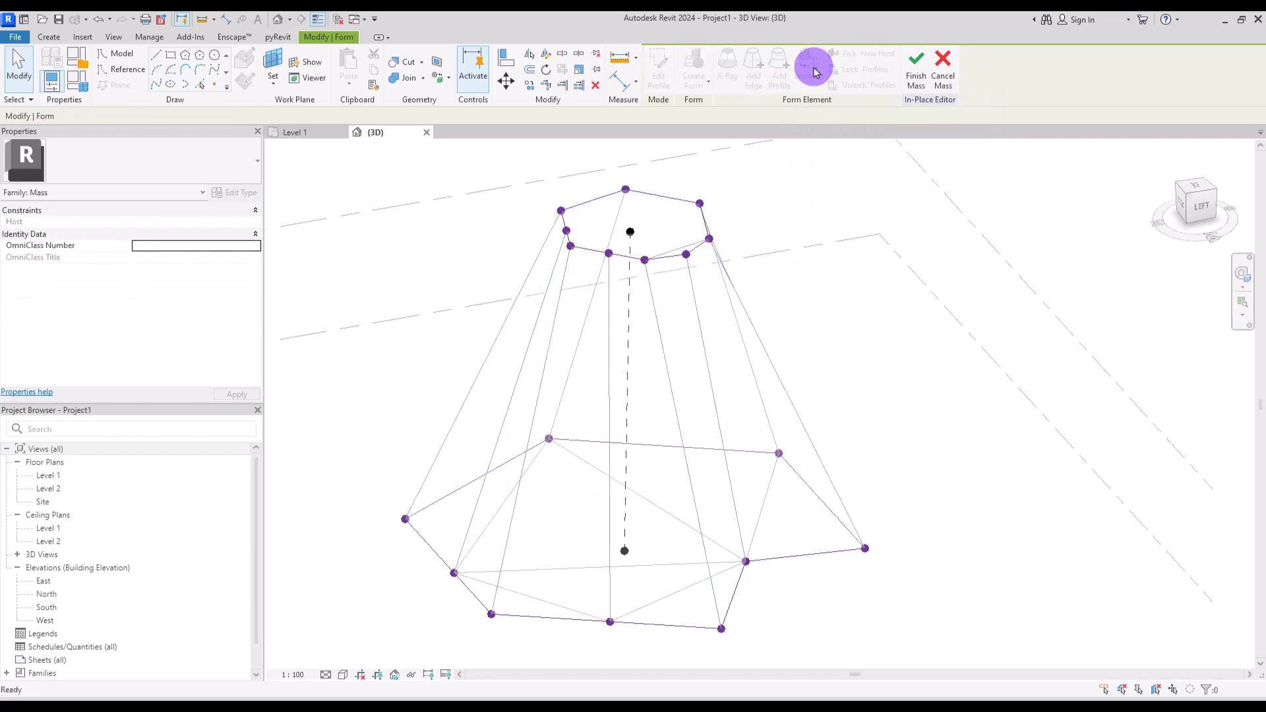
middle_click_drag(670, 412, 601, 557, "shift")
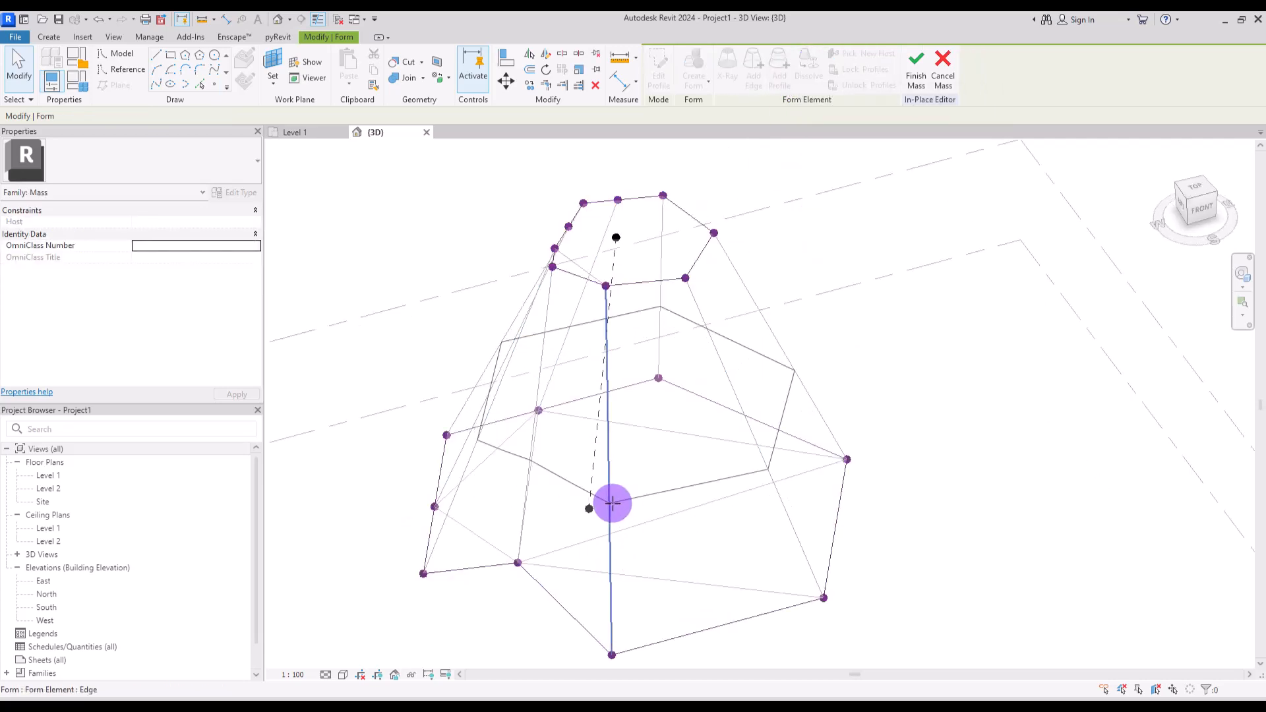
middle_click_drag(607, 506, 723, 350, "shift")
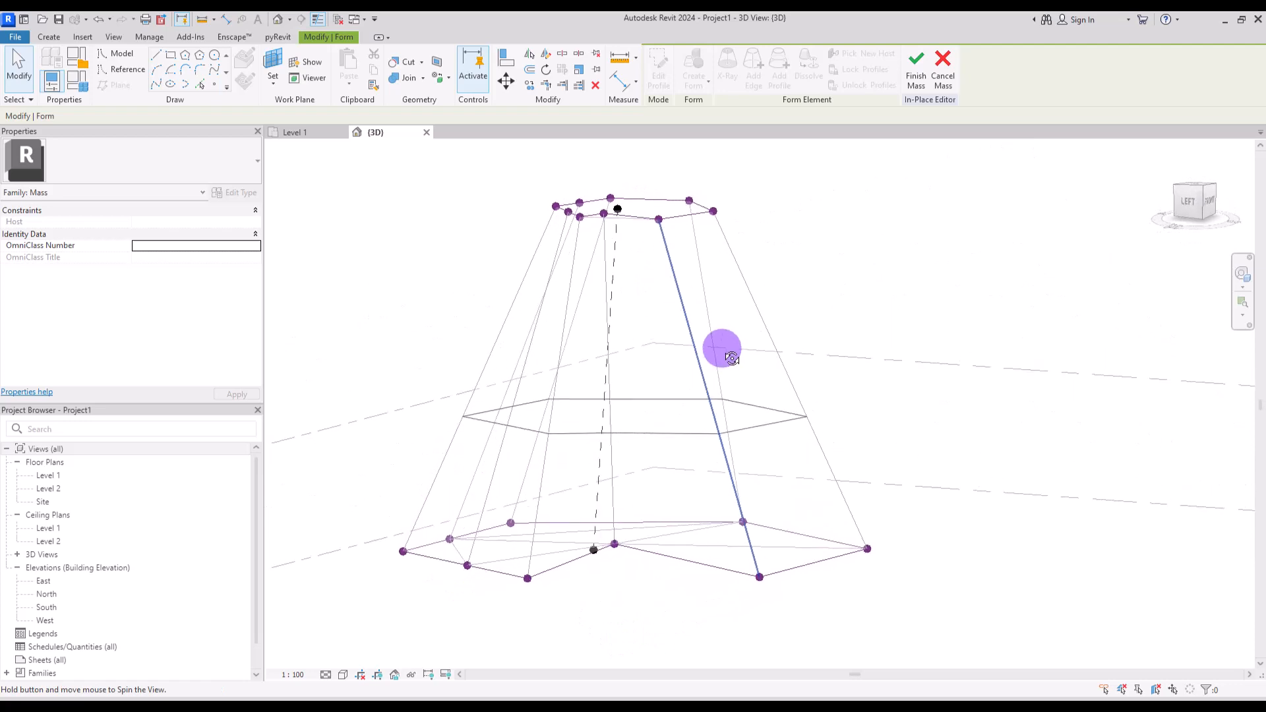
left_click(732, 475)
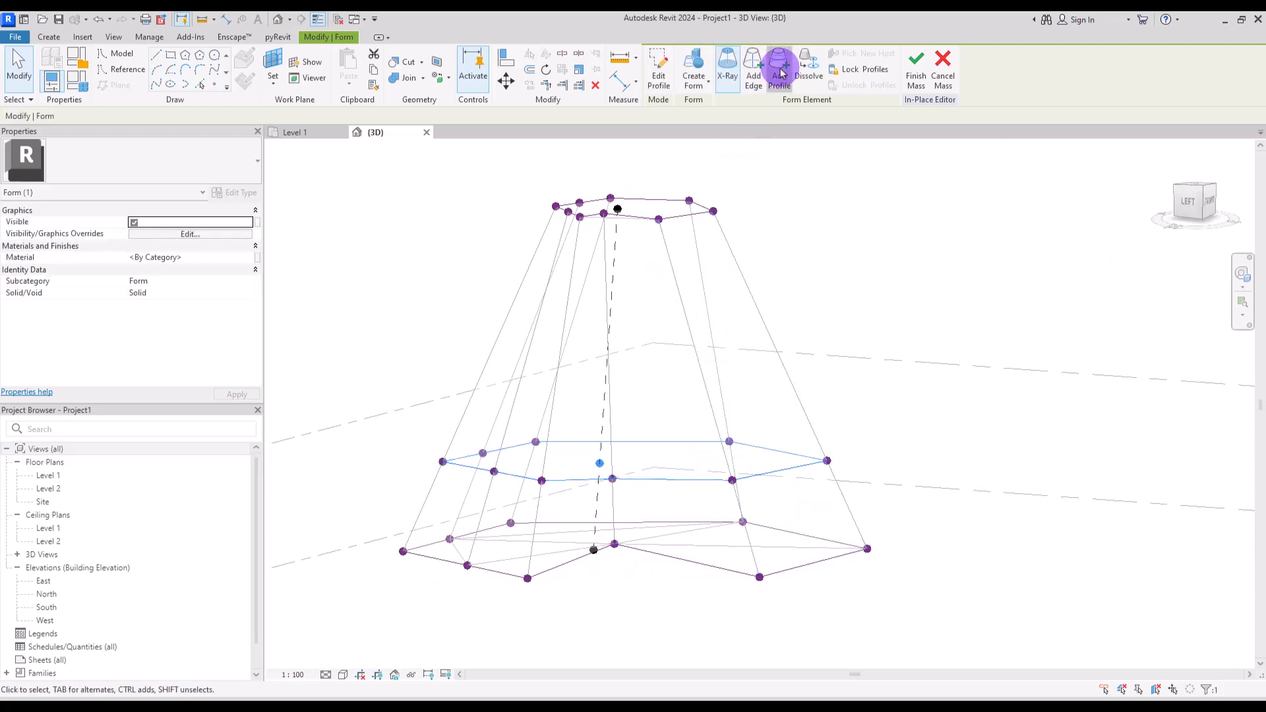
Step: Add two more intermediate profiles around the form, one near its top and one at about mid-height
left_click(779, 72)
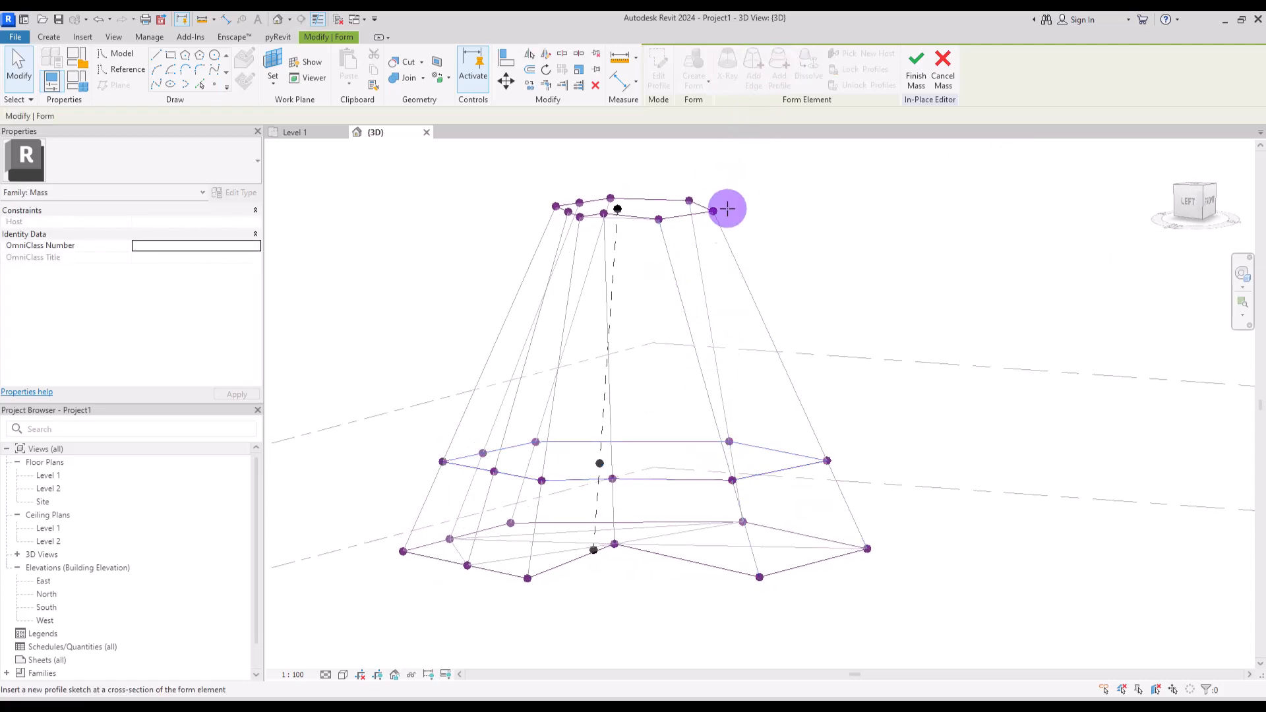
left_click(676, 300)
left_click(779, 71)
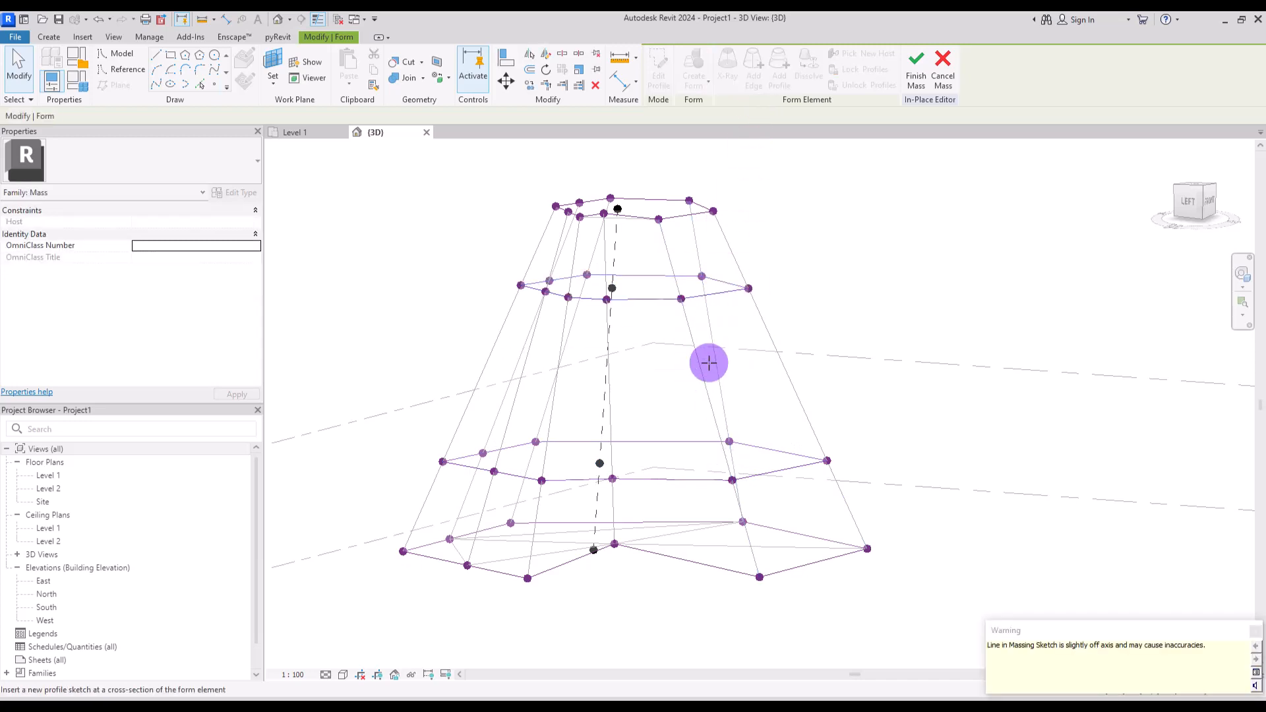
left_click(704, 389)
key("Escape")
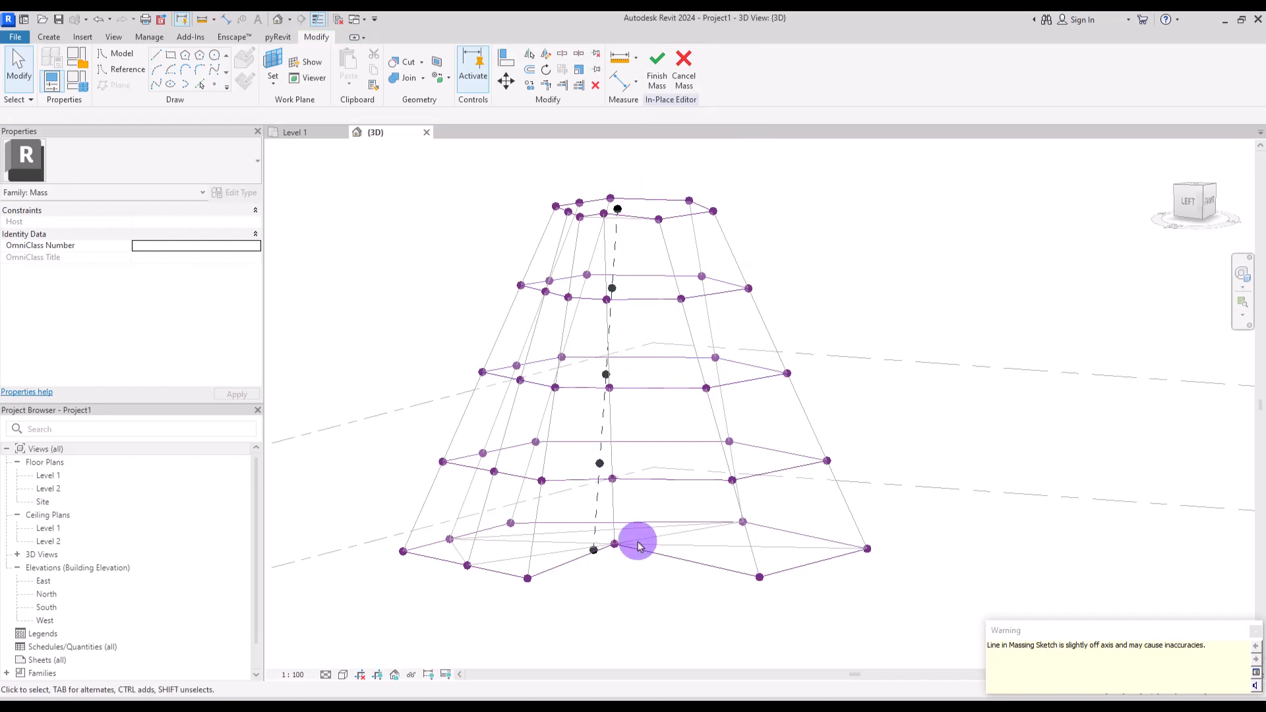
Step: Select the mid-height profile of the form and open its sketch for editing
key("Tab")
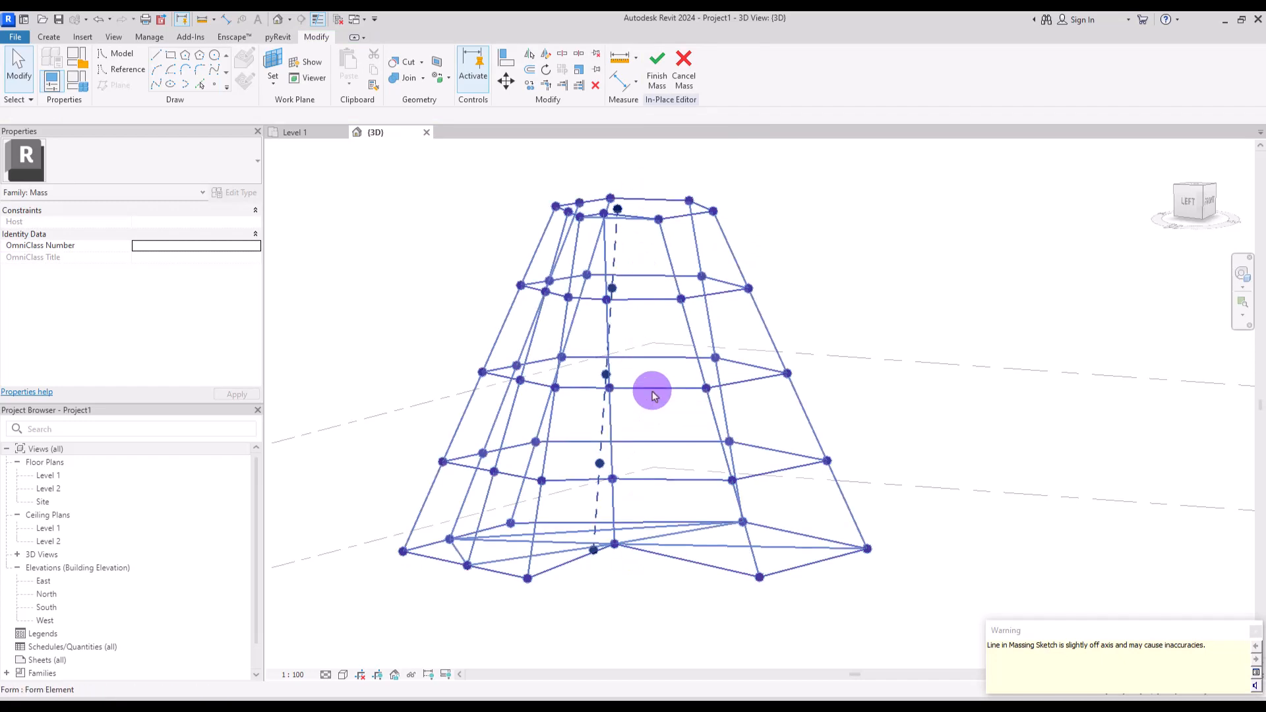
key("Tab")
left_click(653, 394)
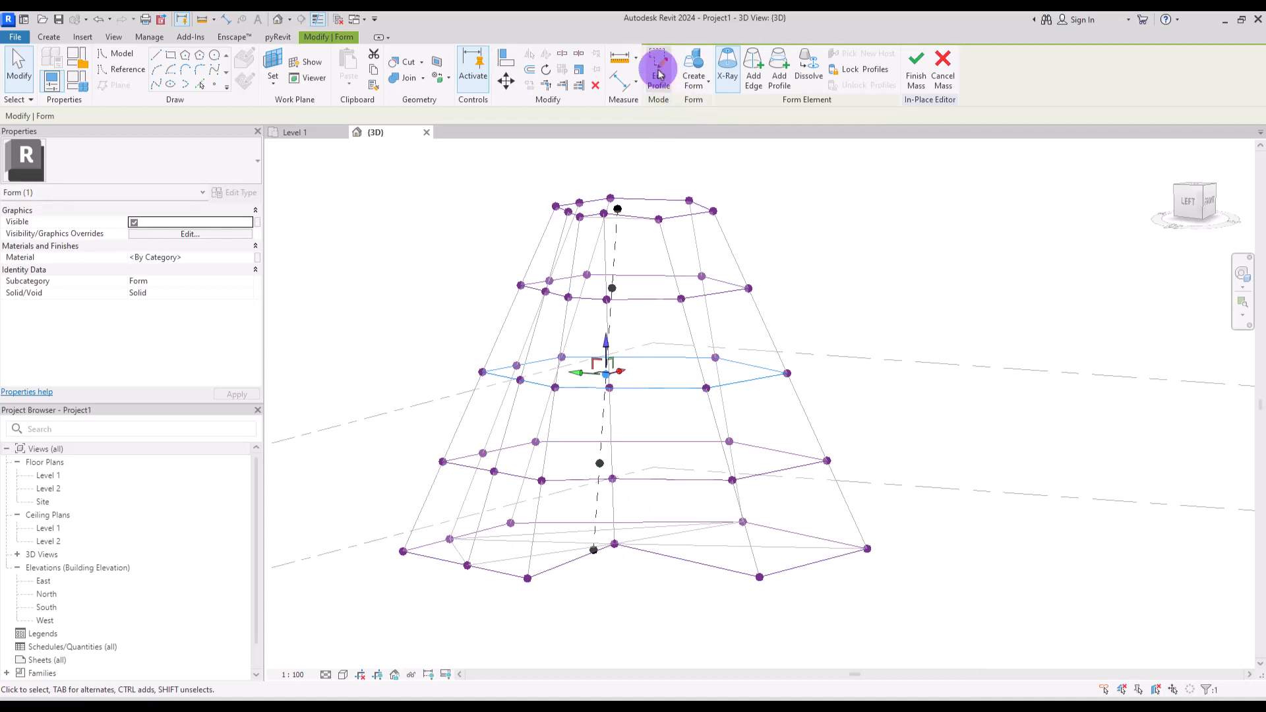
left_click(658, 74)
middle_click_drag(697, 280, 644, 460, "shift")
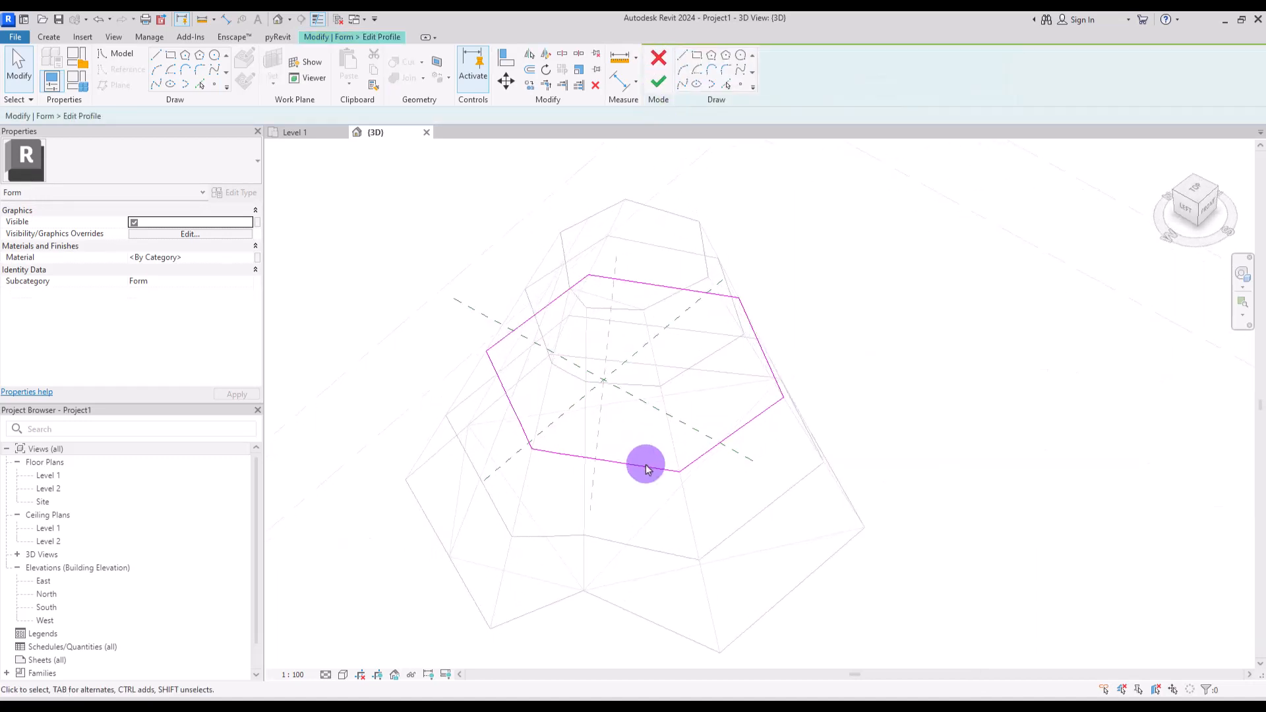
Step: Select the whole profile sketch, scale it down graphically about a point near its middle, and finish the profile edit
key("Tab")
left_click(602, 461)
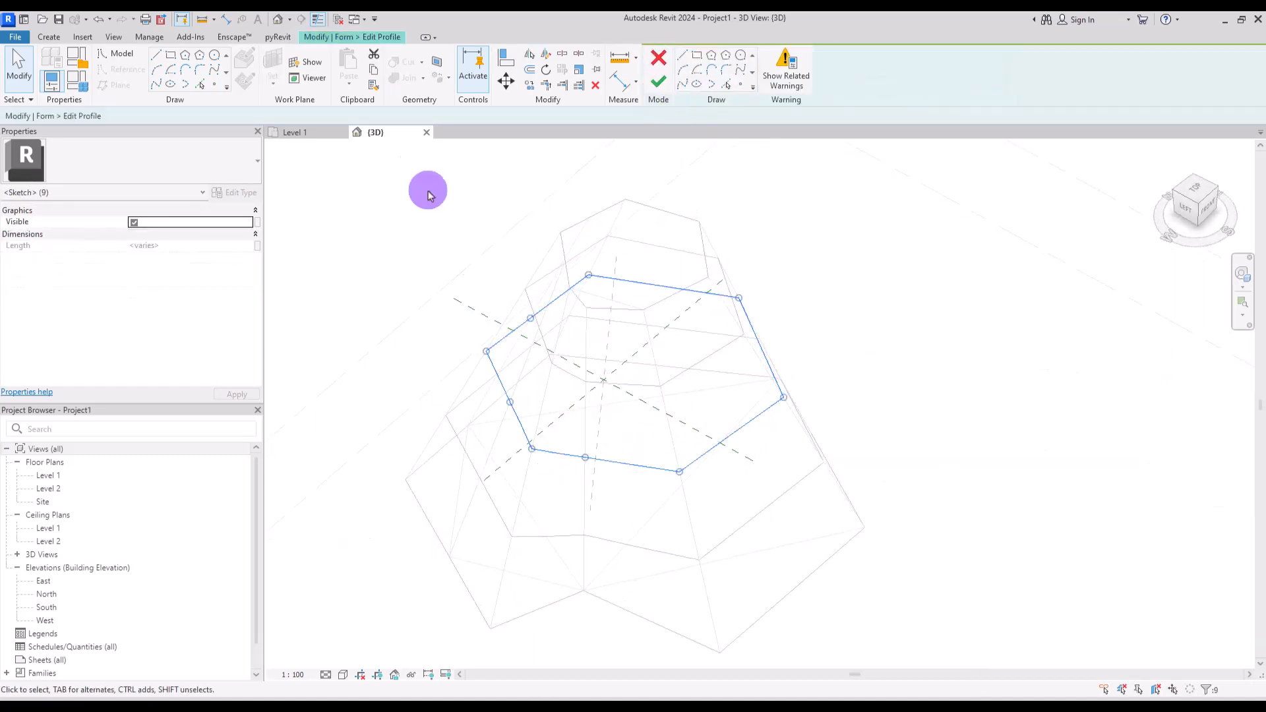
left_click(578, 70)
left_click(650, 350)
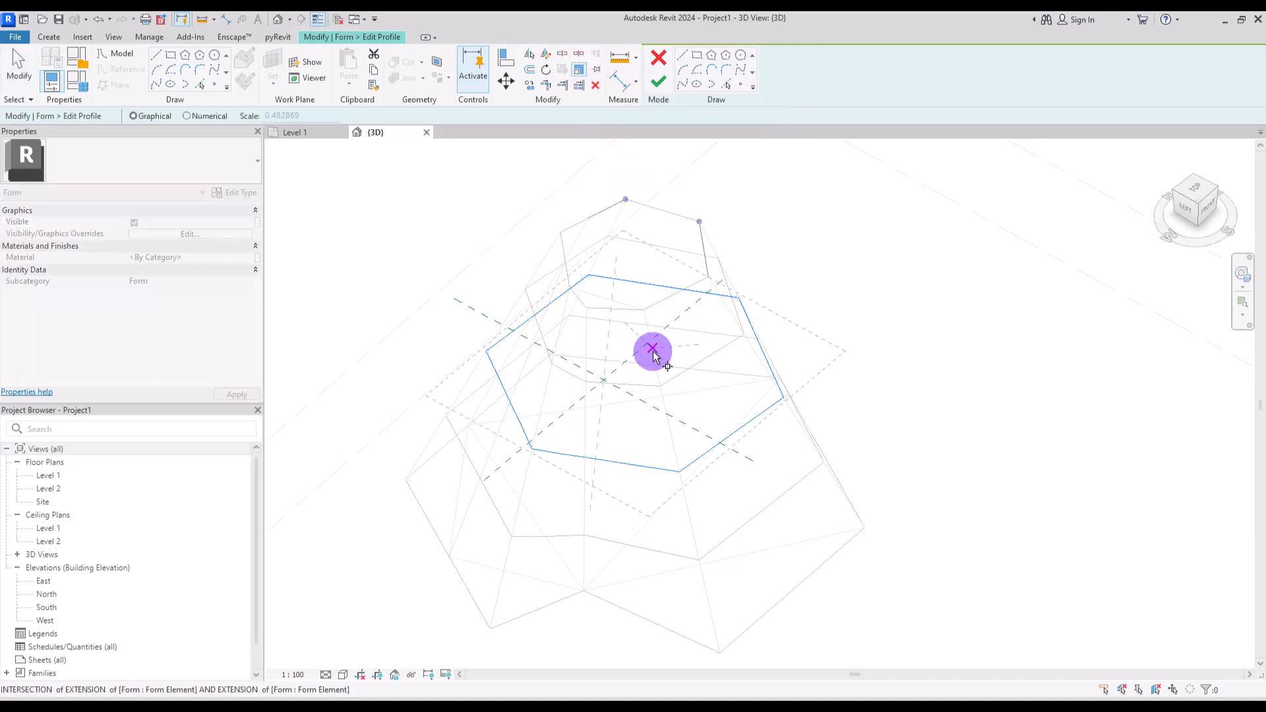
left_click(602, 377)
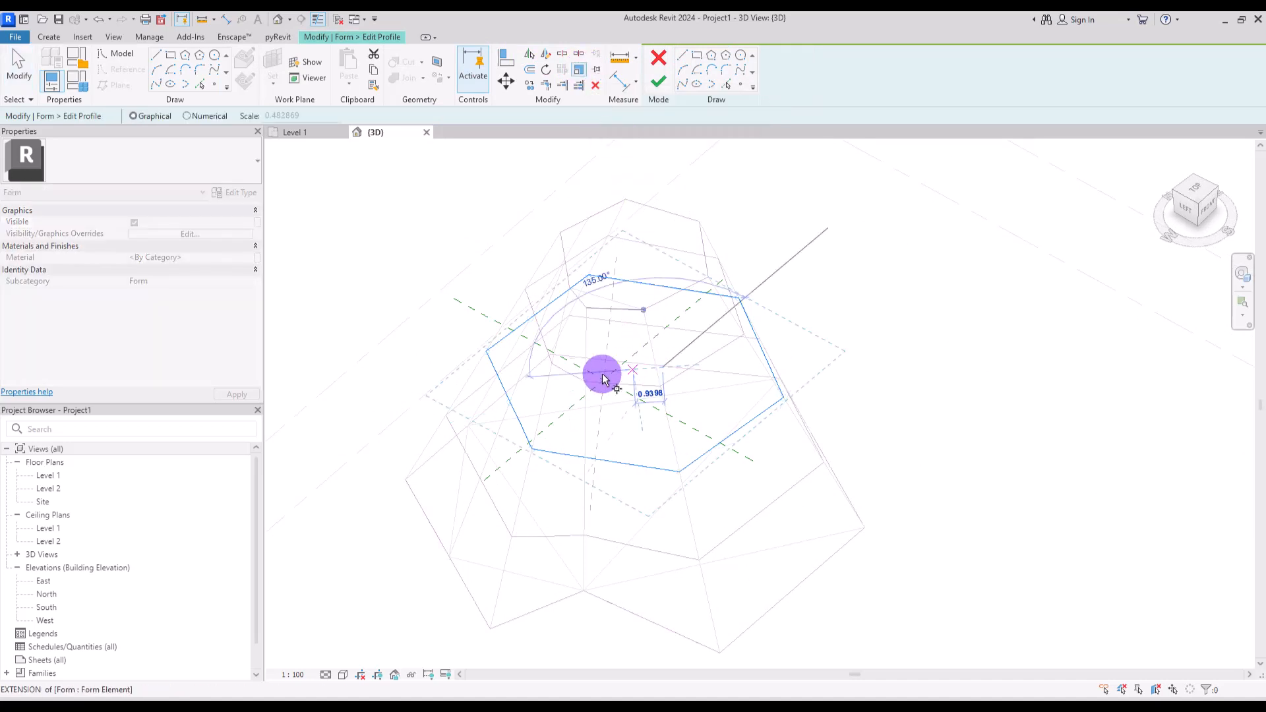
left_click(564, 383)
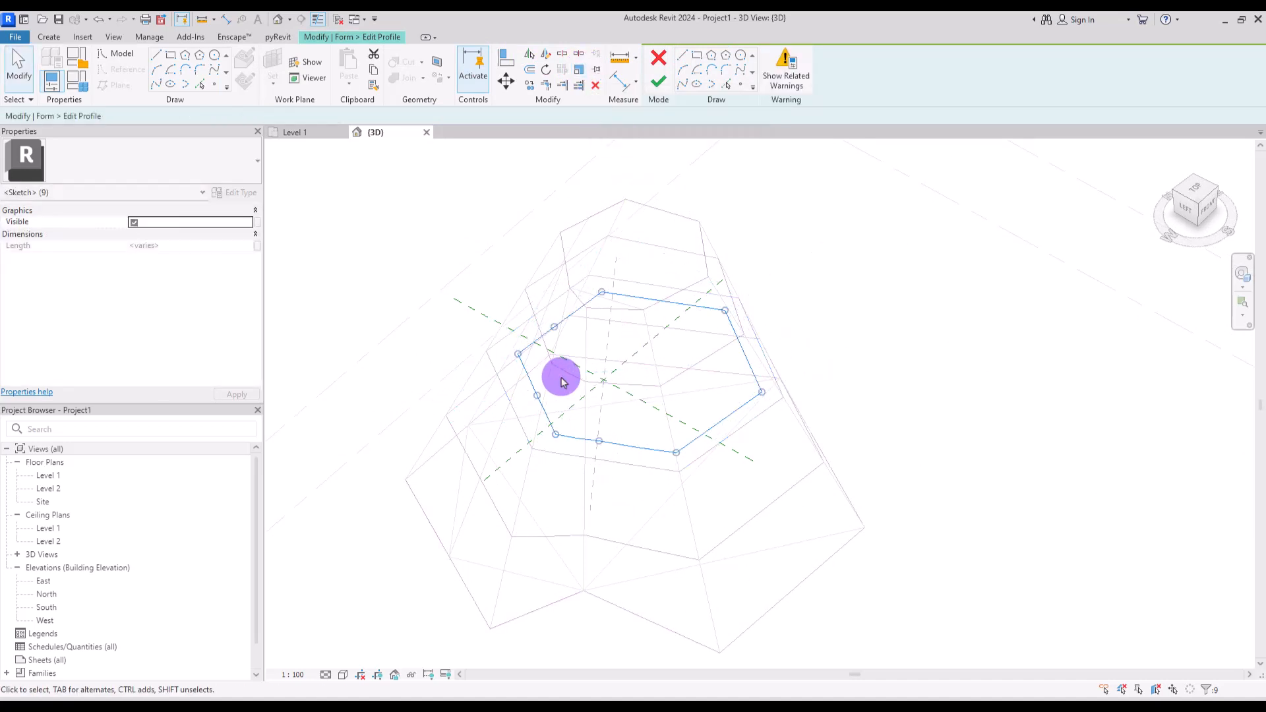
left_click(657, 84)
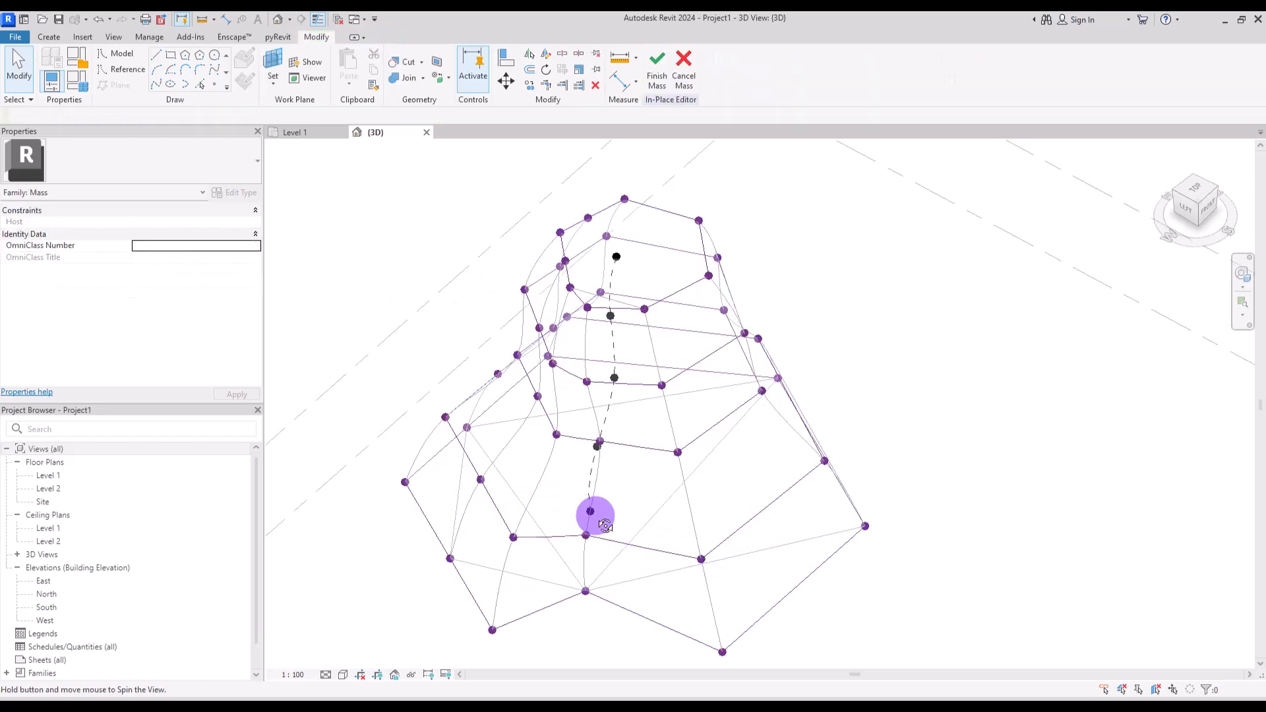
Step: Turn off X-Ray for the form and set the 3D view's visual style to Consistent Colors
middle_click_drag(590, 517, 729, 243, "shift")
left_click(729, 243)
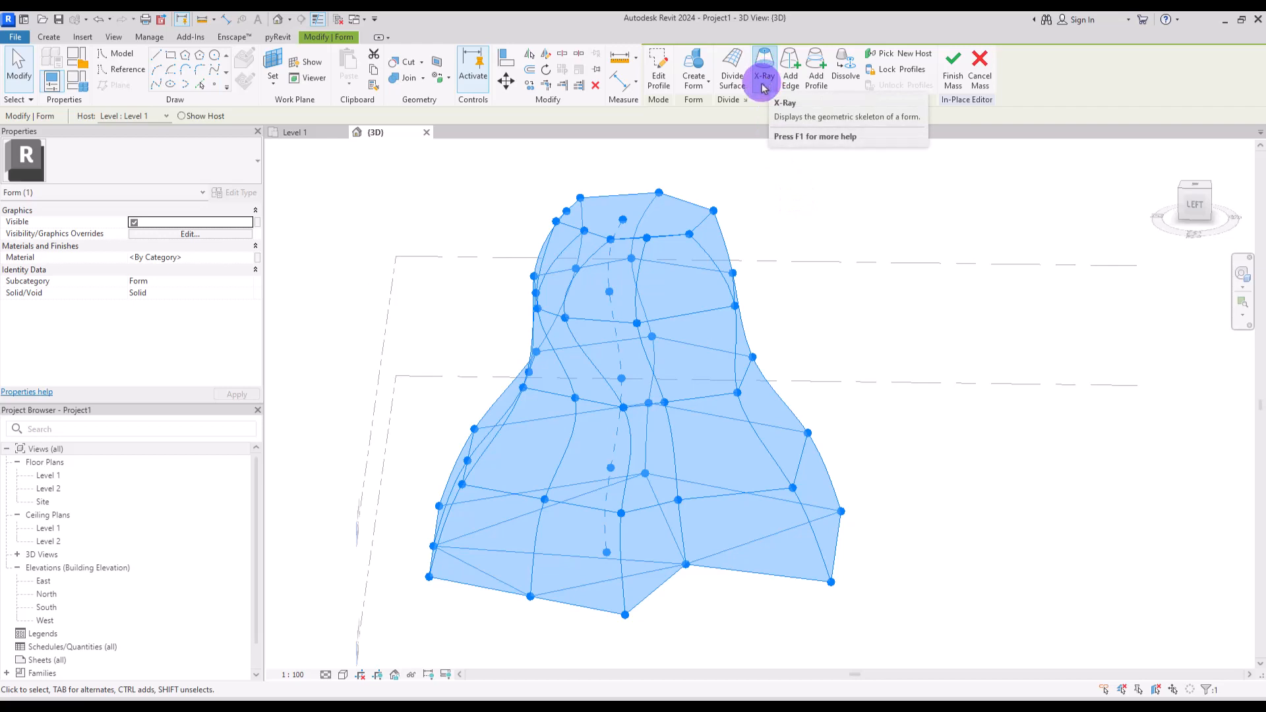
left_click(783, 206)
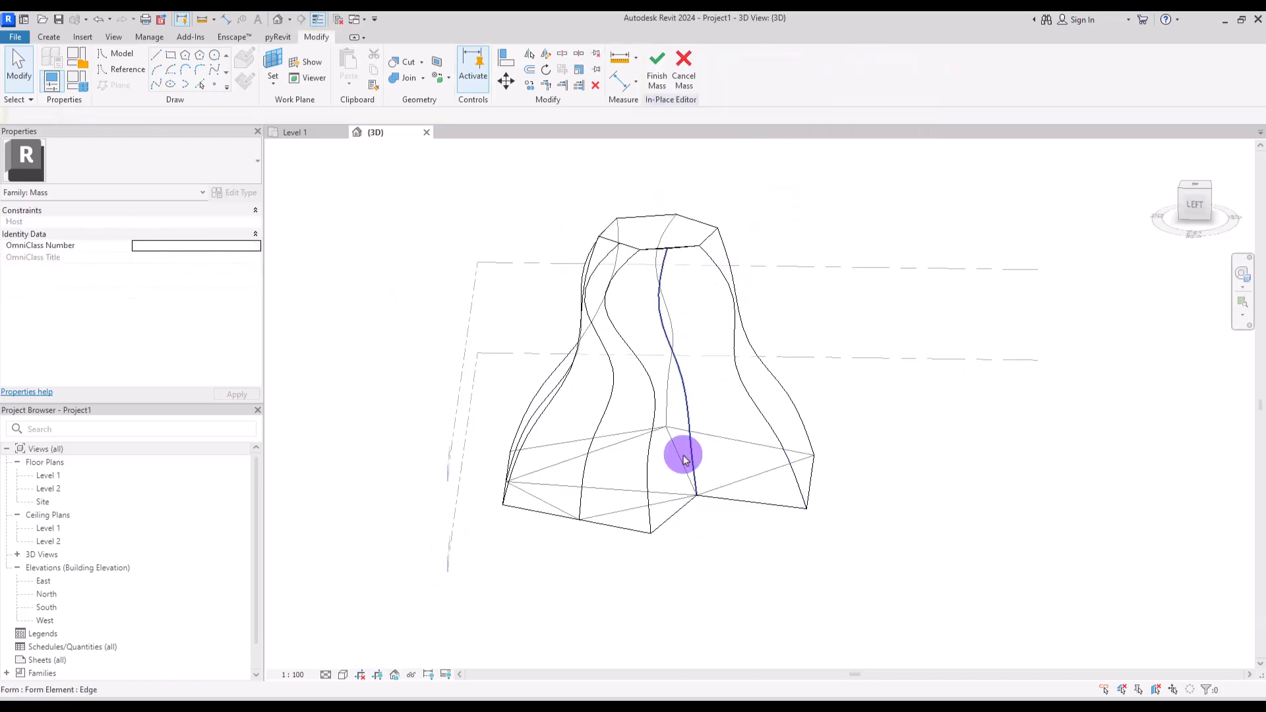
left_click(343, 675)
left_click(371, 633)
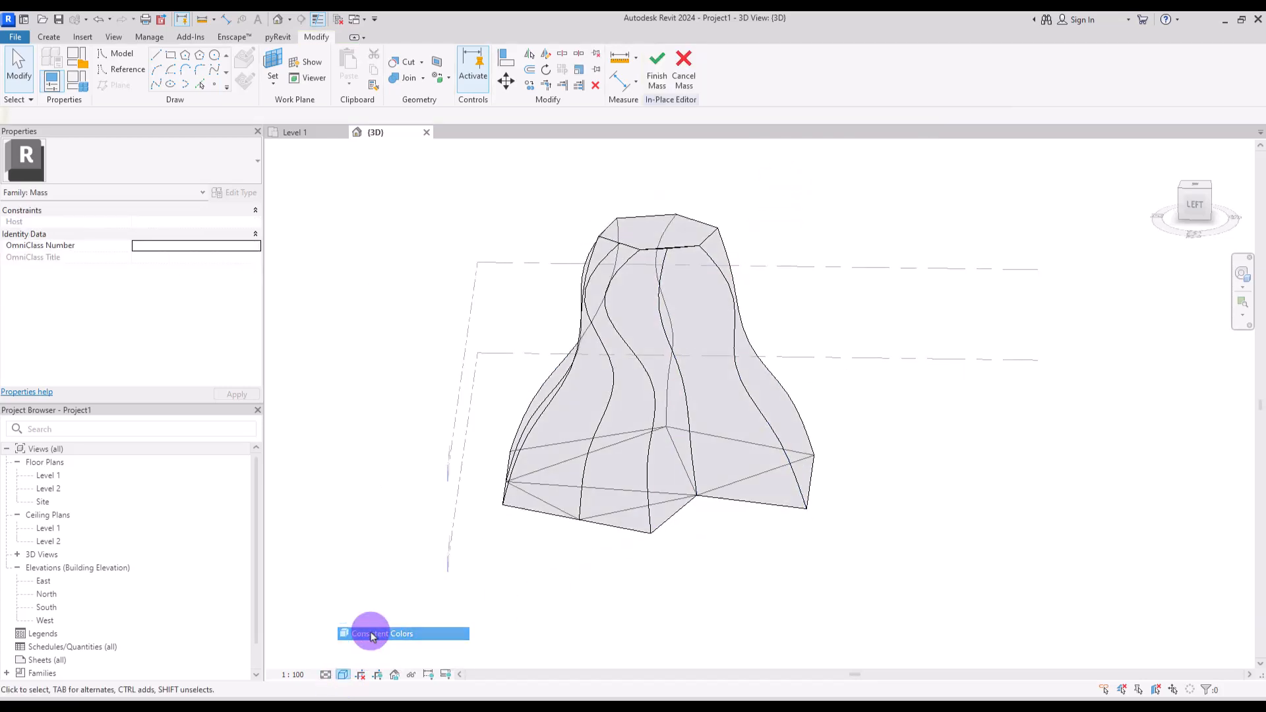
Step: Select the whole form and dissolve it into its separate profile curves
middle_click_drag(851, 359, 729, 393, "shift")
key("Tab")
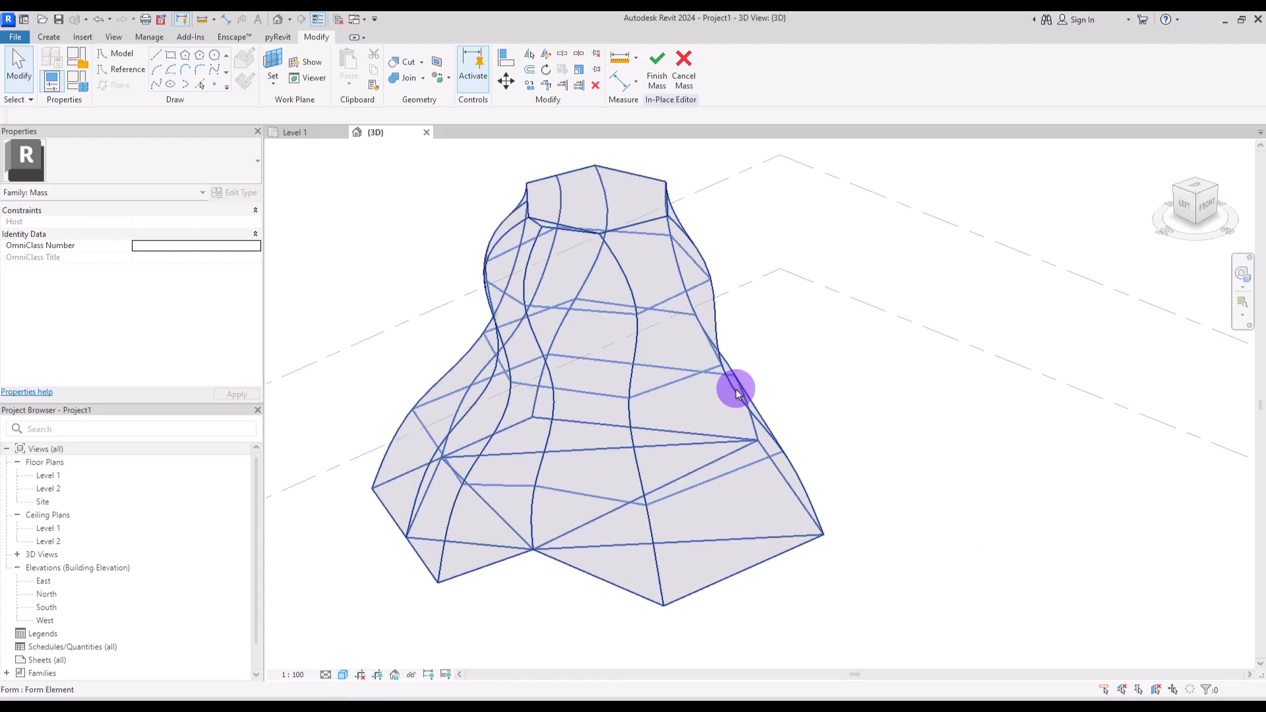
left_click(736, 393)
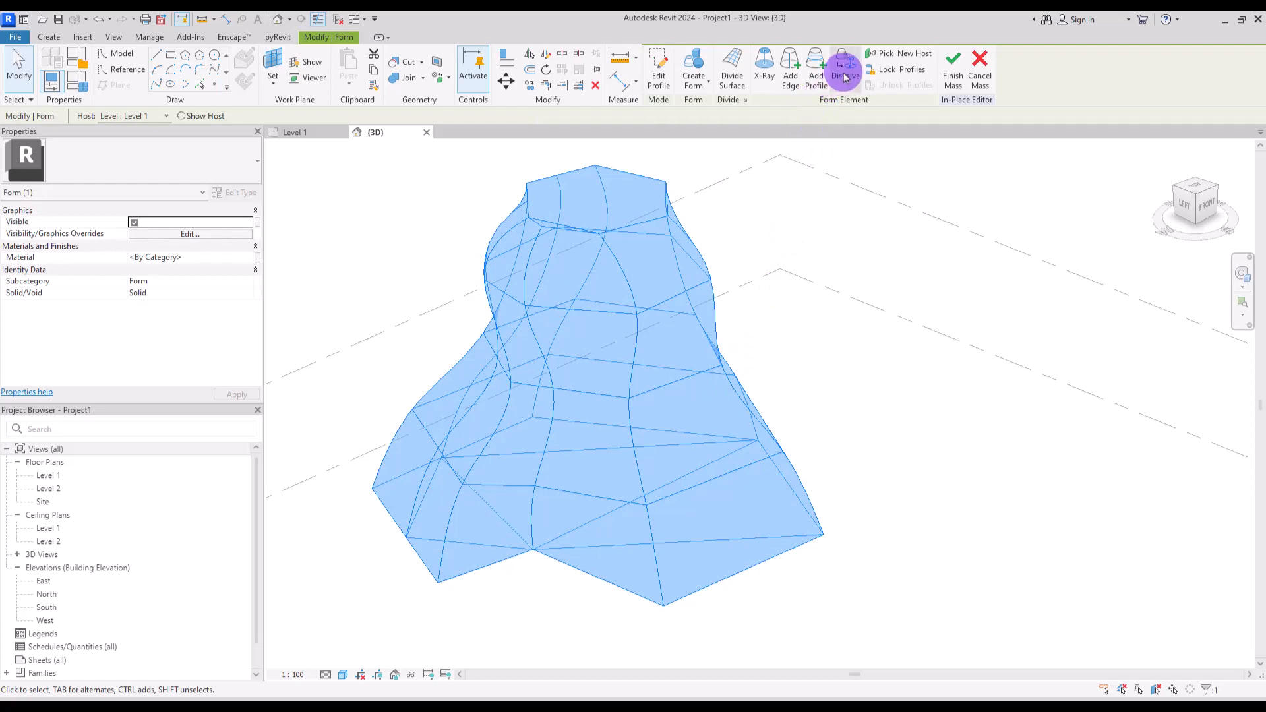
left_click(844, 80)
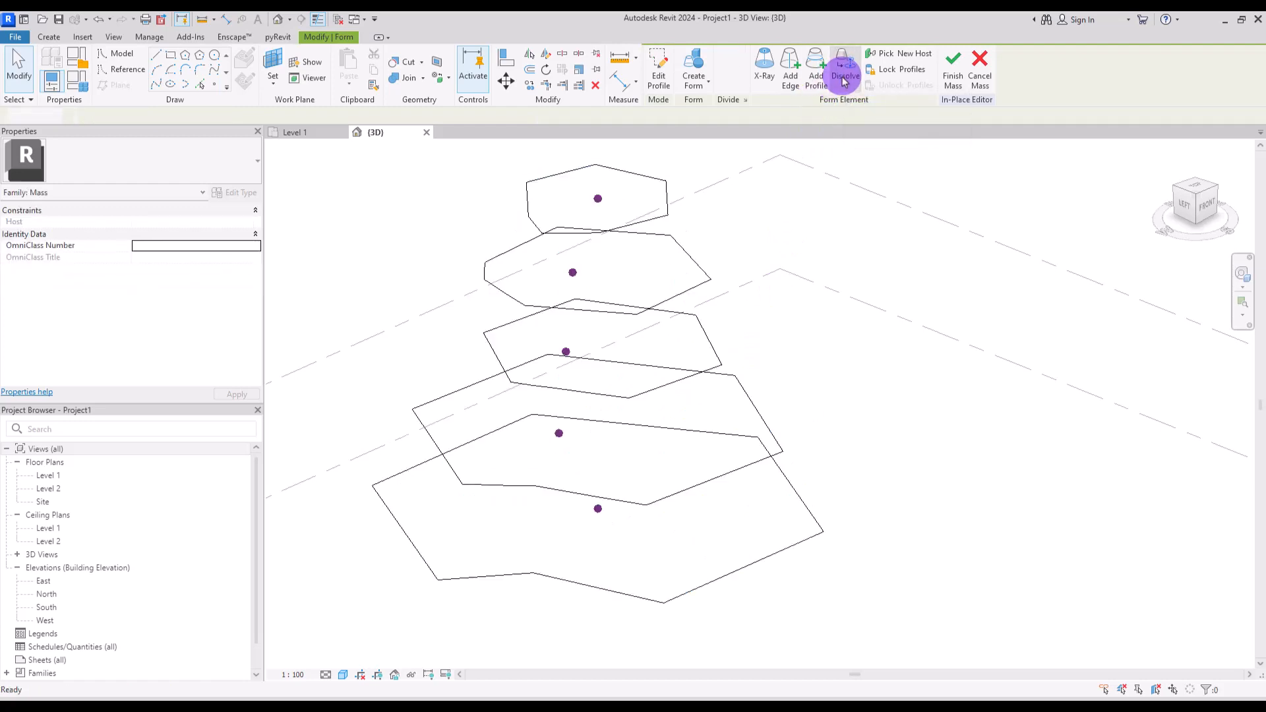
scroll(715, 353, "down", 3)
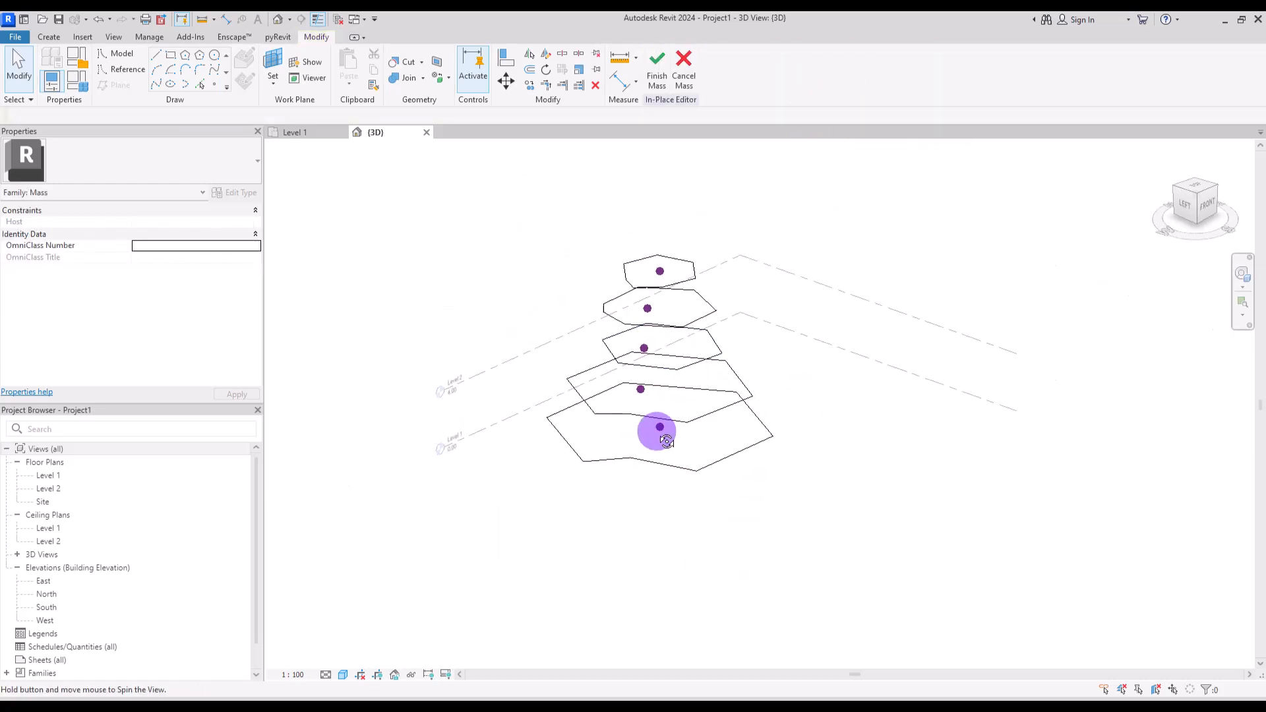
middle_click_drag(658, 429, 902, 432, "shift")
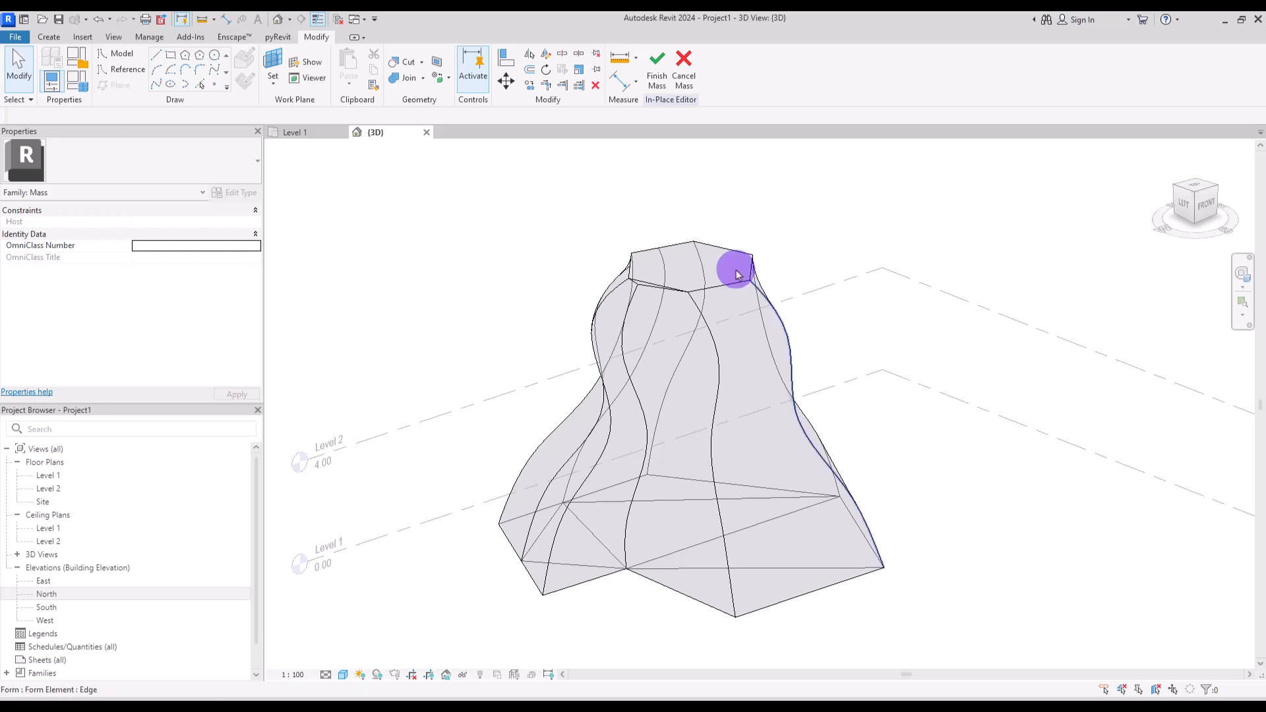
Step: Finish the in-place mass and dismiss the reminder without saving the project
left_click(657, 84)
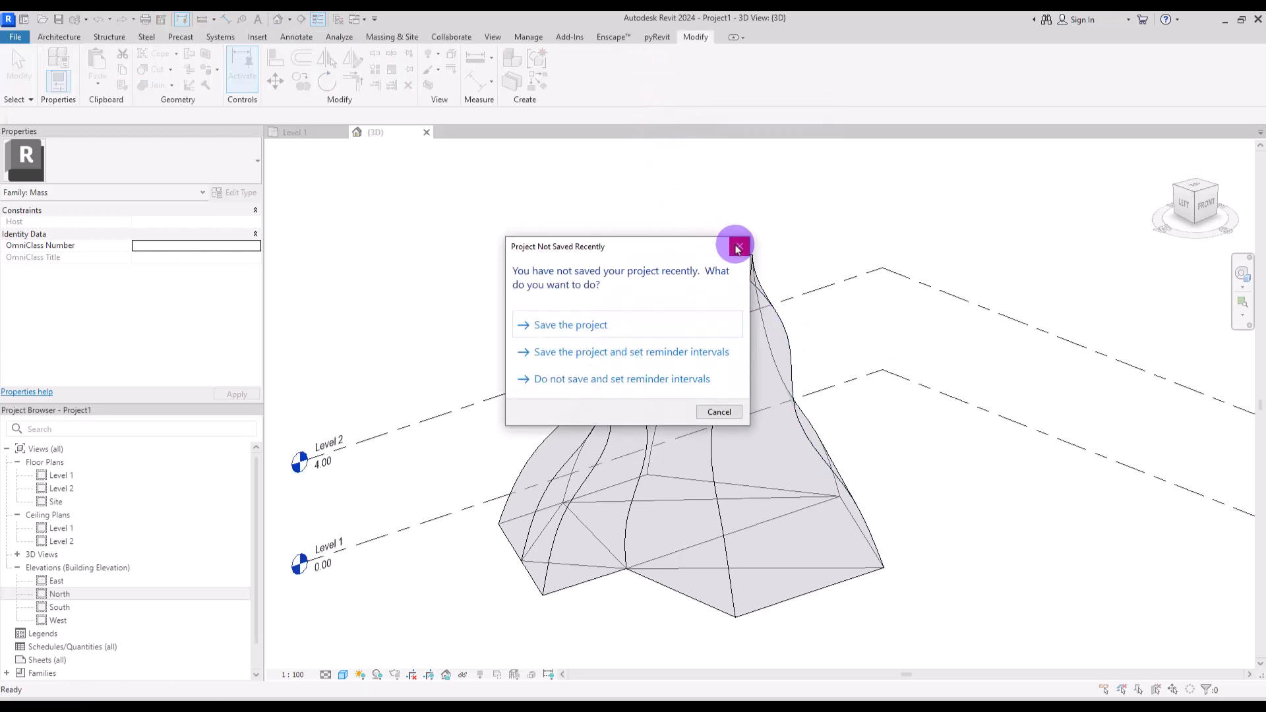
left_click(738, 247)
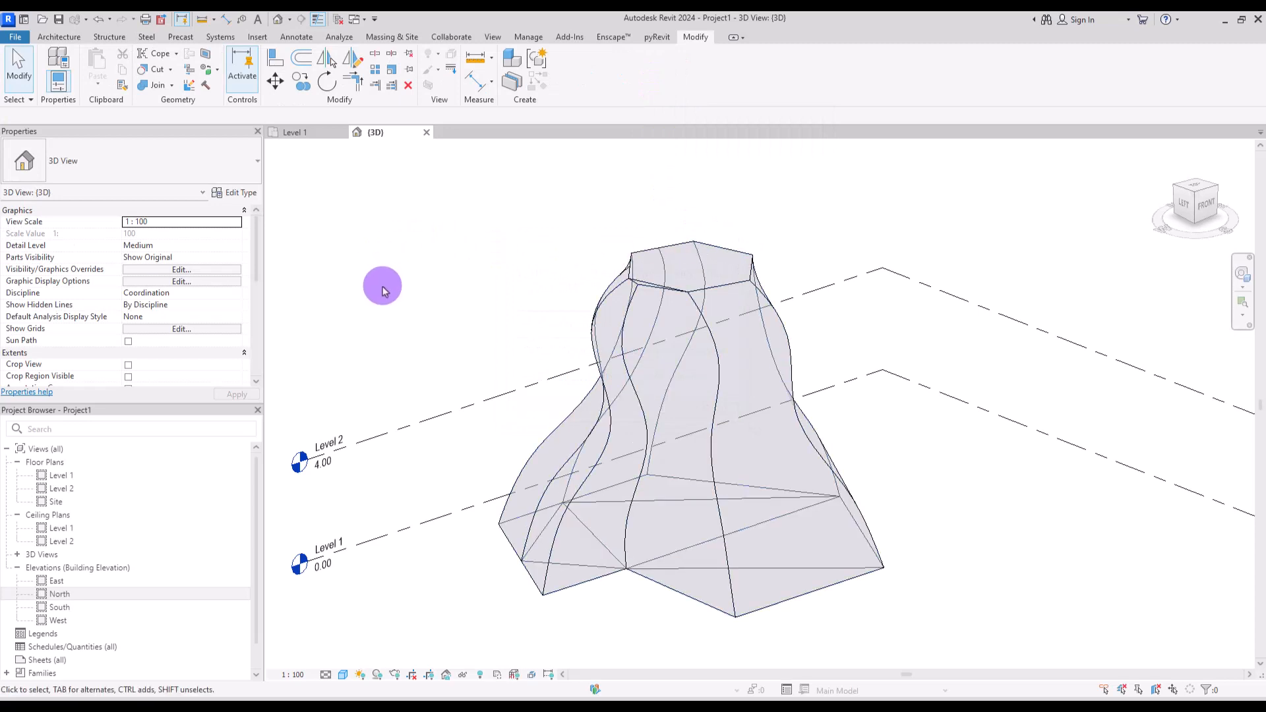
Step: Open the East elevation and move Level 2 down to an elevation of 2.40
double_click(87, 584)
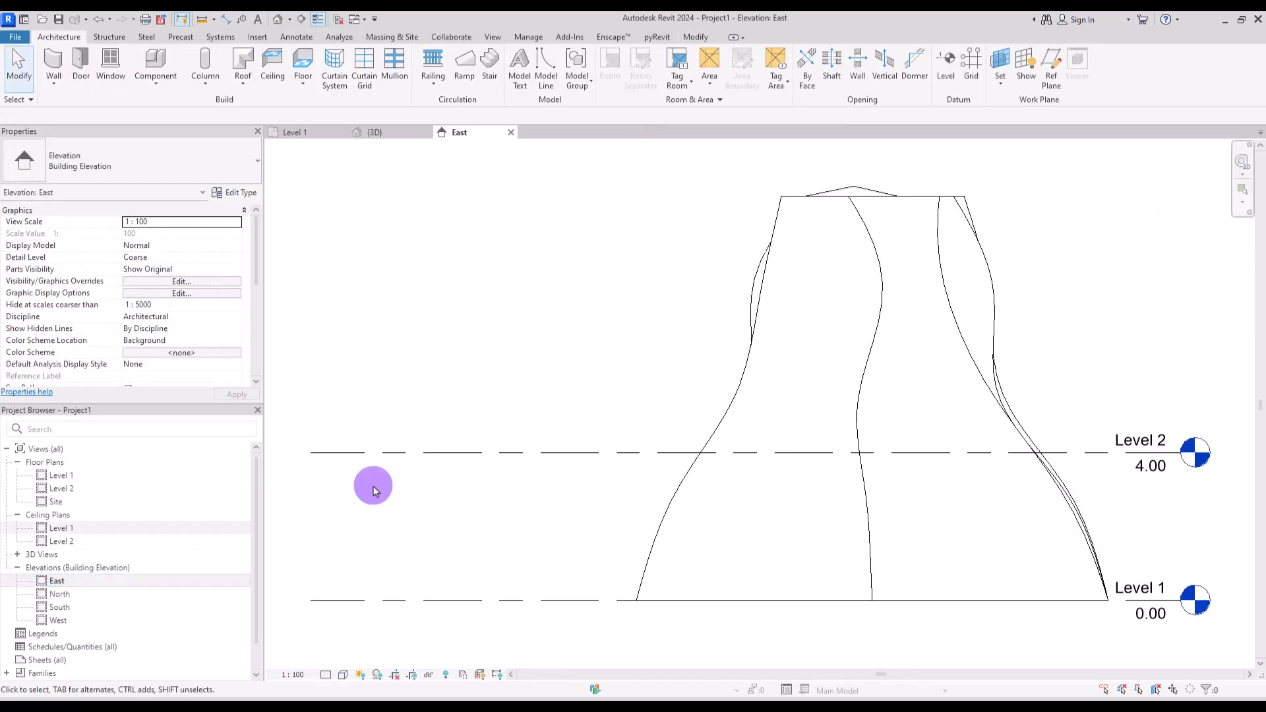
scroll(828, 446, "down", 3)
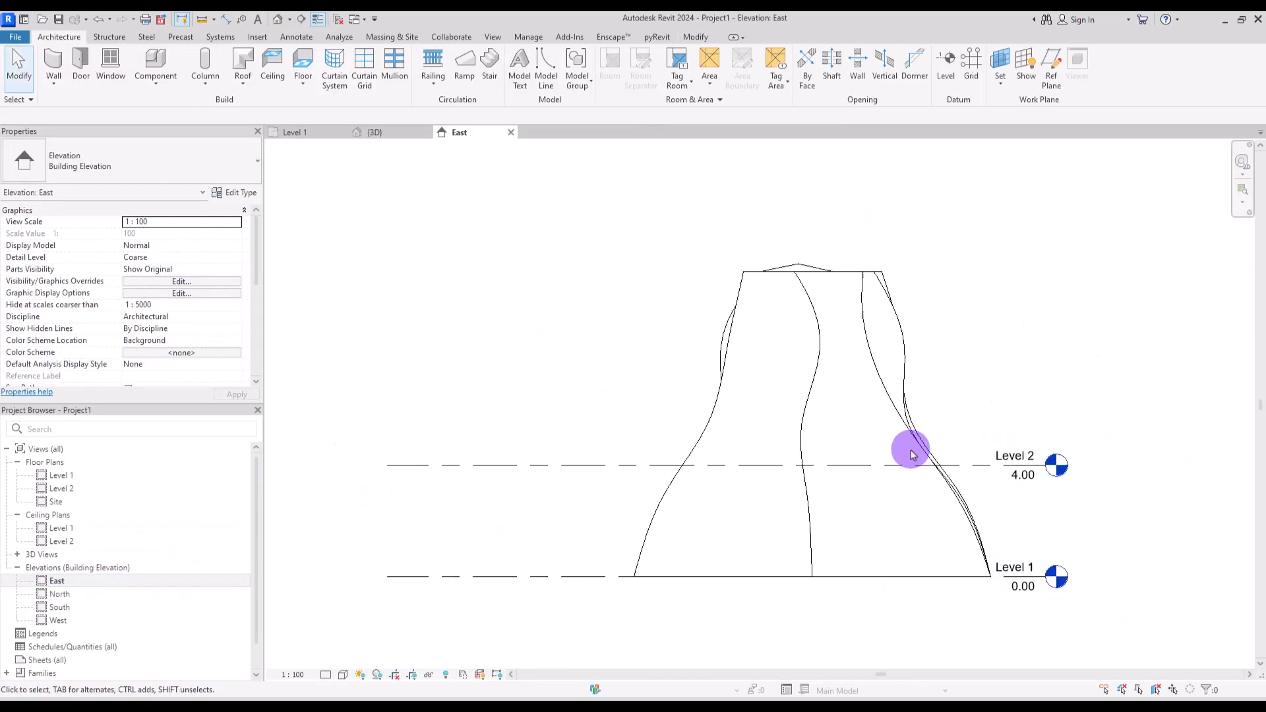
left_click(677, 461)
left_click_drag(677, 461, 675, 494)
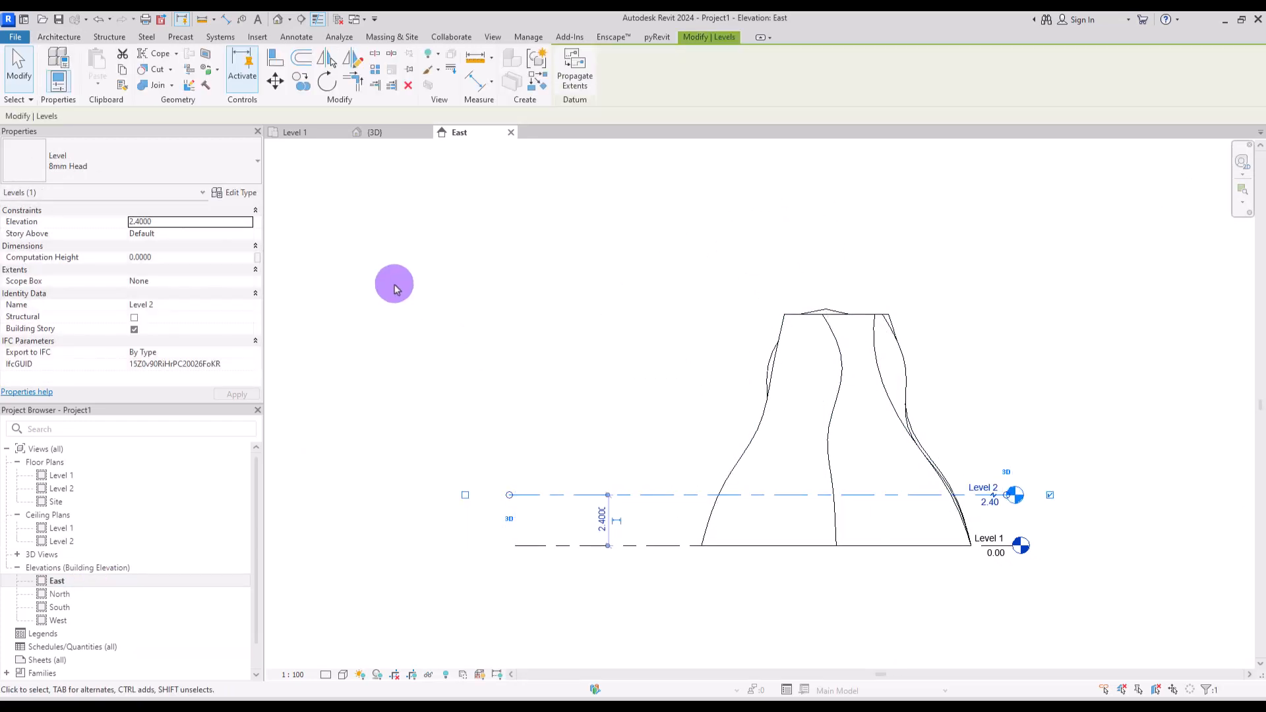
Step: Place four new levels above Level 2 by picking existing level lines, each offset 2.0000 above the one below
left_click(61, 41)
left_click(944, 70)
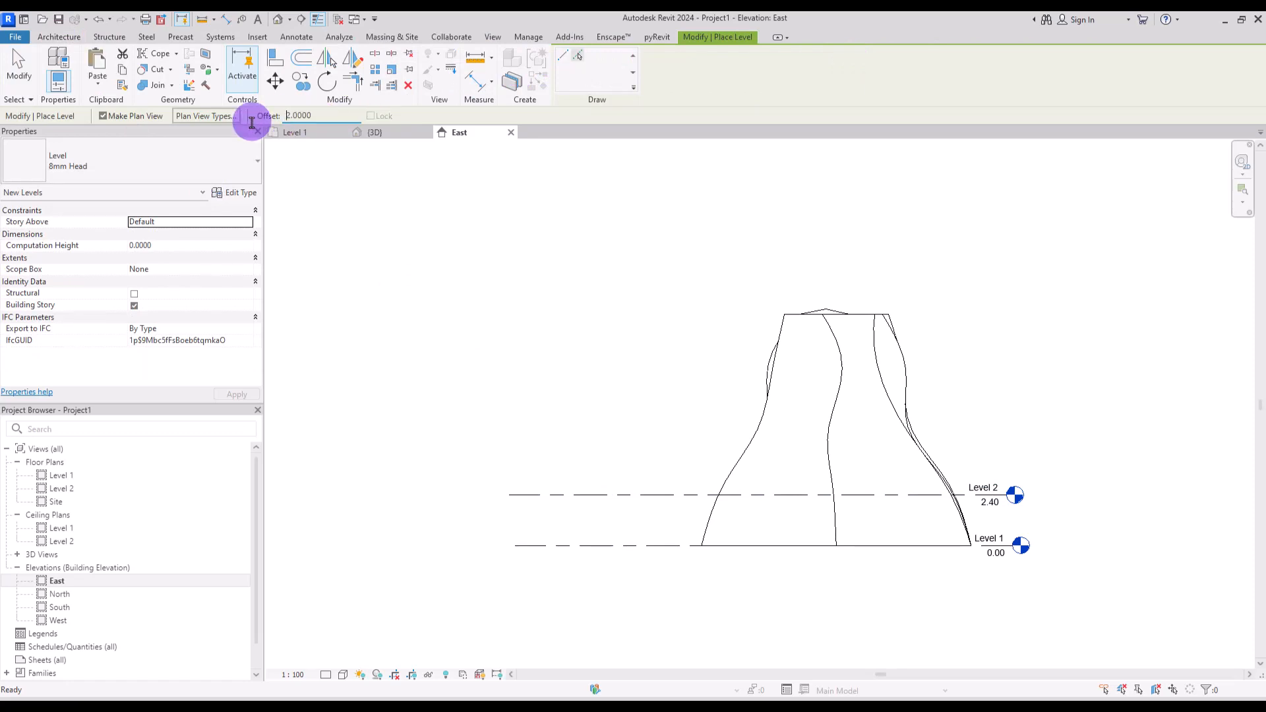
left_click(666, 494)
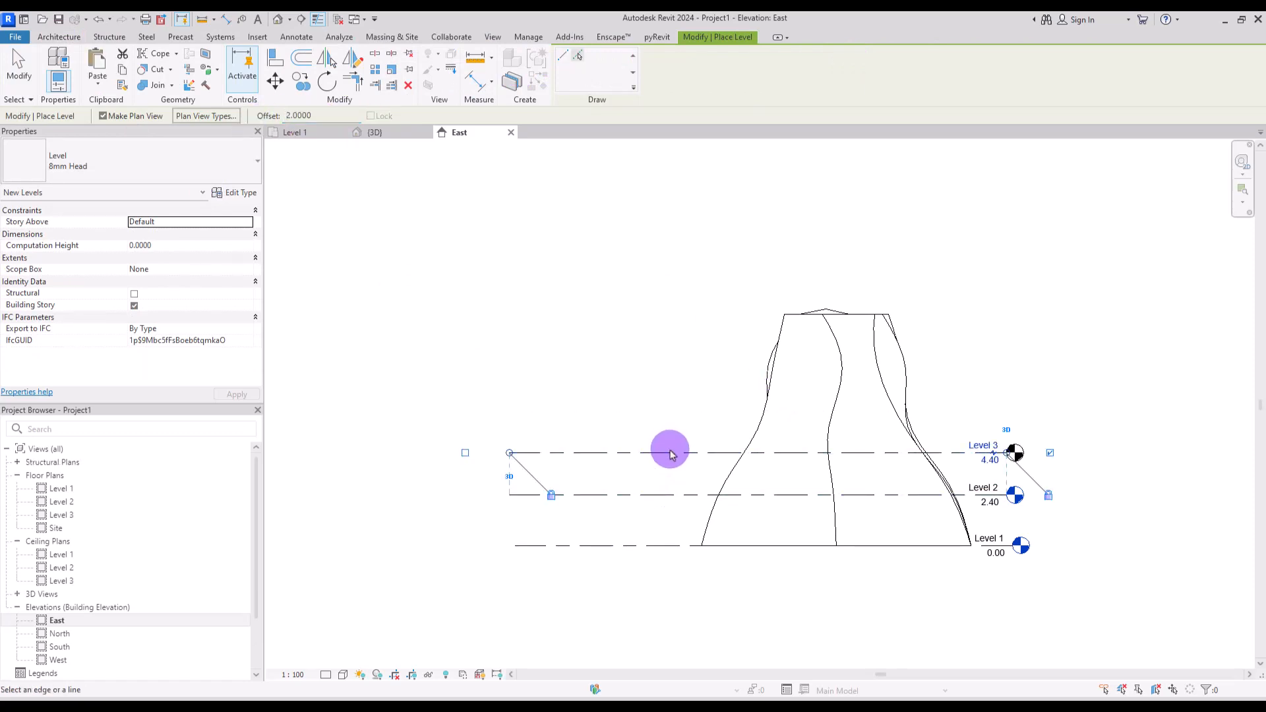
left_click(671, 453)
left_click(680, 410)
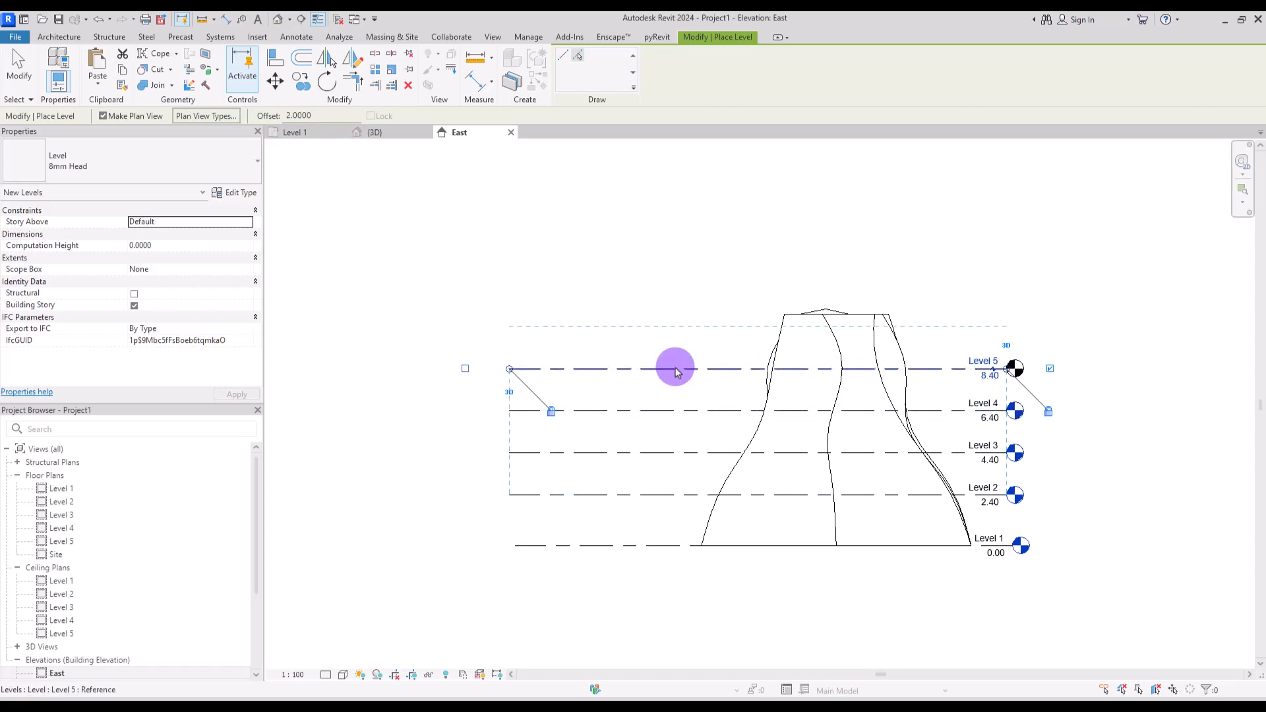
left_click(677, 370)
key("Escape")
key("Escape")
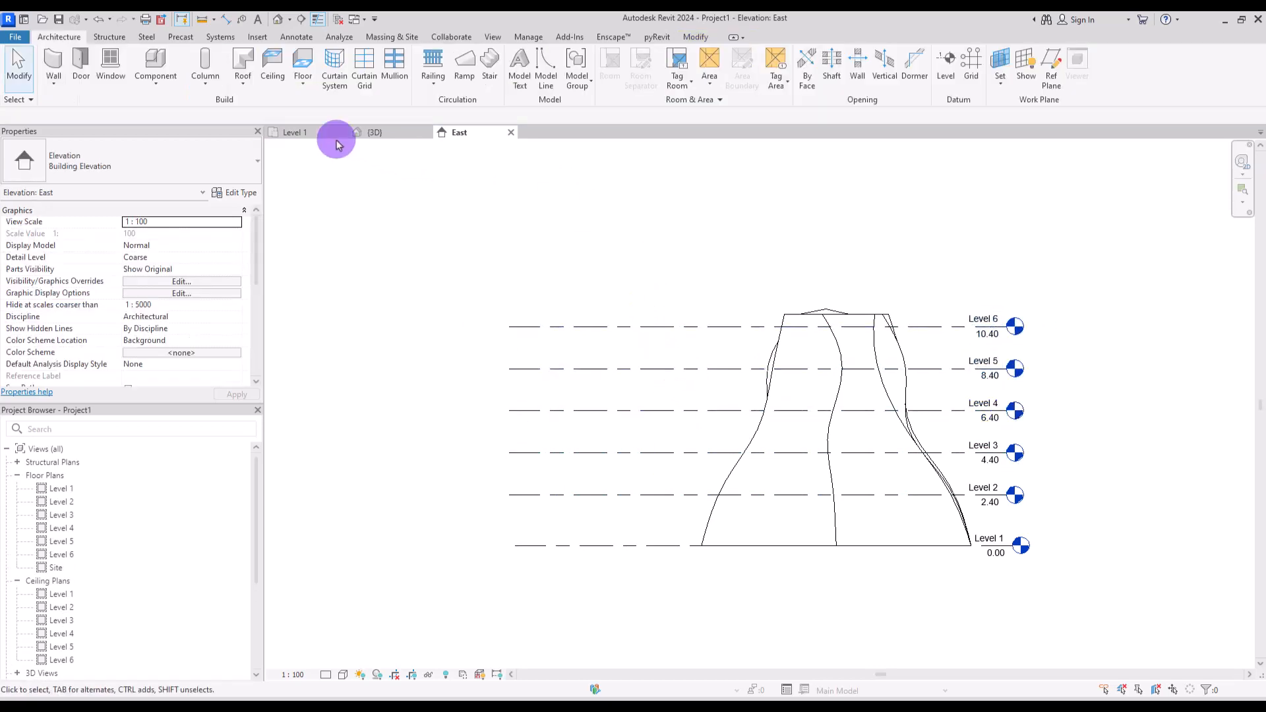
Step: In the 3D view, select the mass and create mass floors at all levels from Level 1 to Level 6
left_click(375, 132)
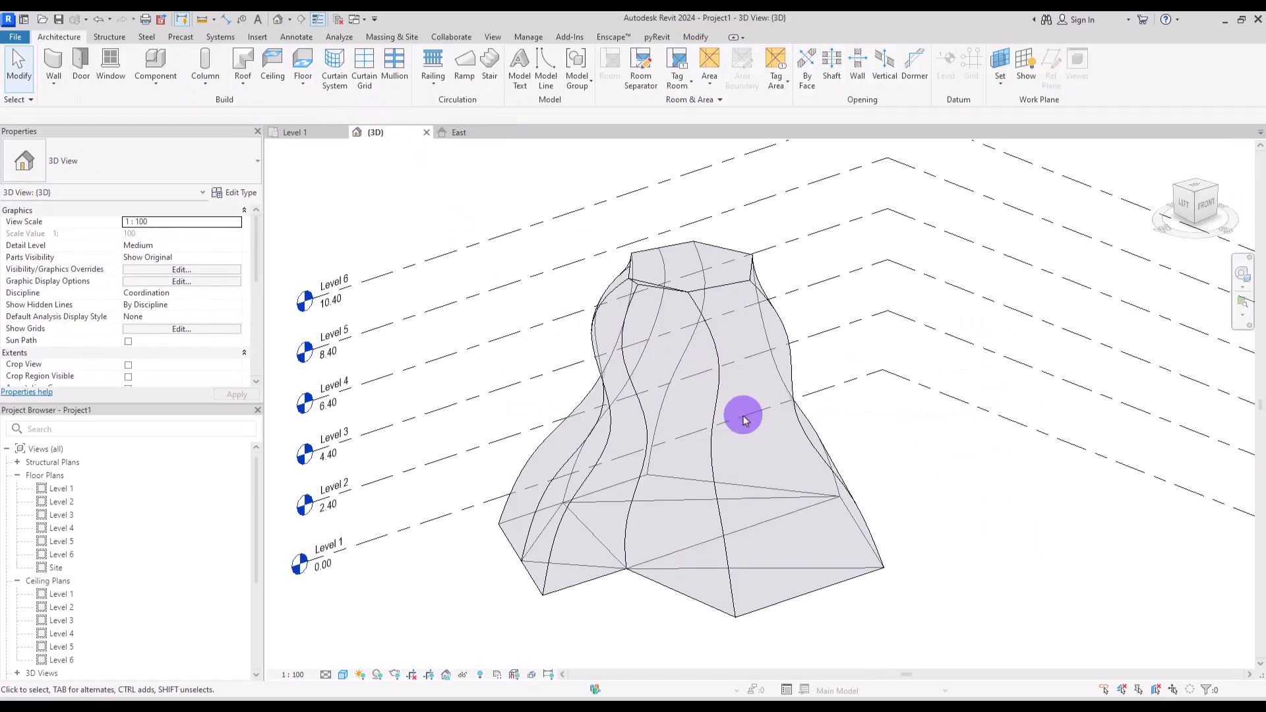
left_click(711, 459)
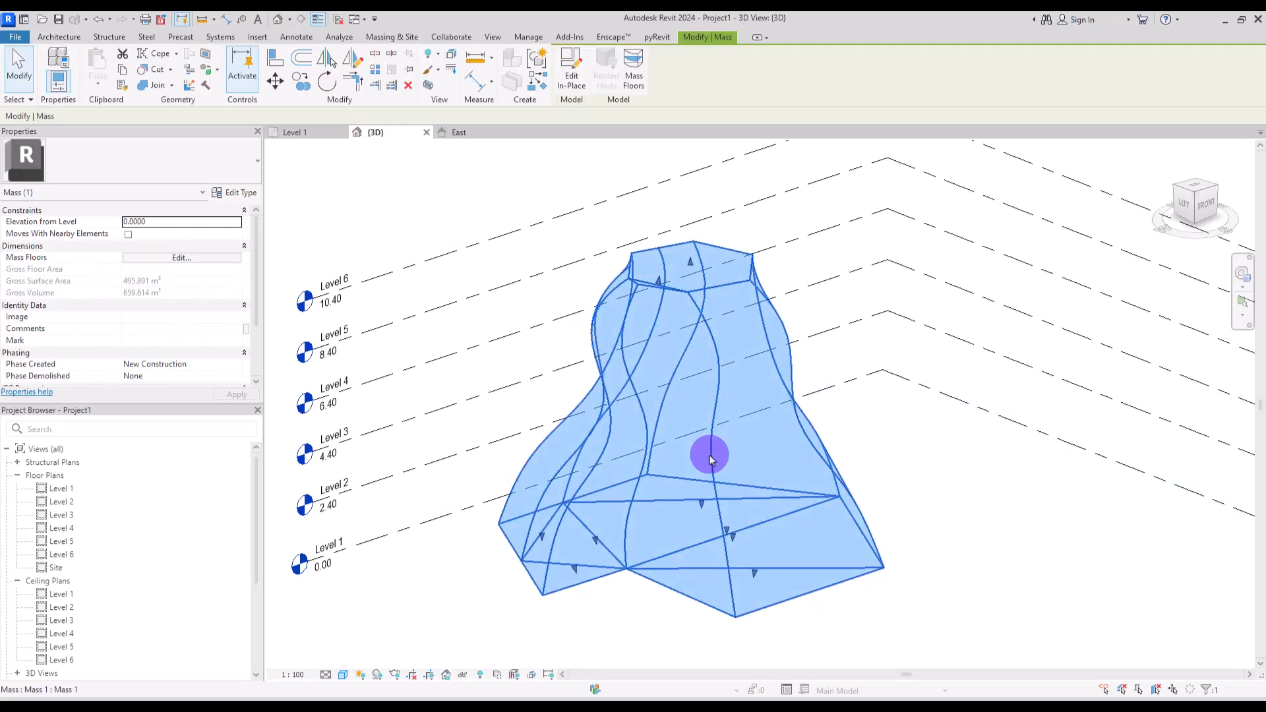
left_click(634, 63)
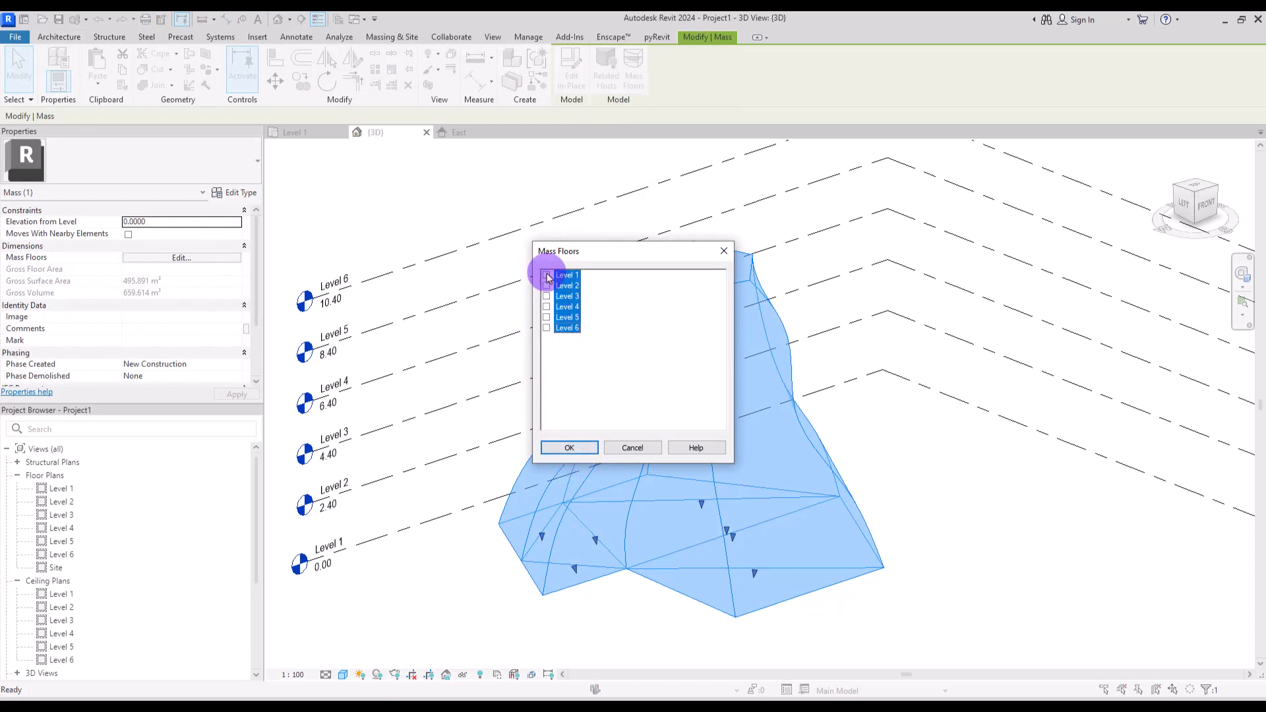
left_click(570, 447)
left_click(607, 390)
scroll(681, 359, "down", 1)
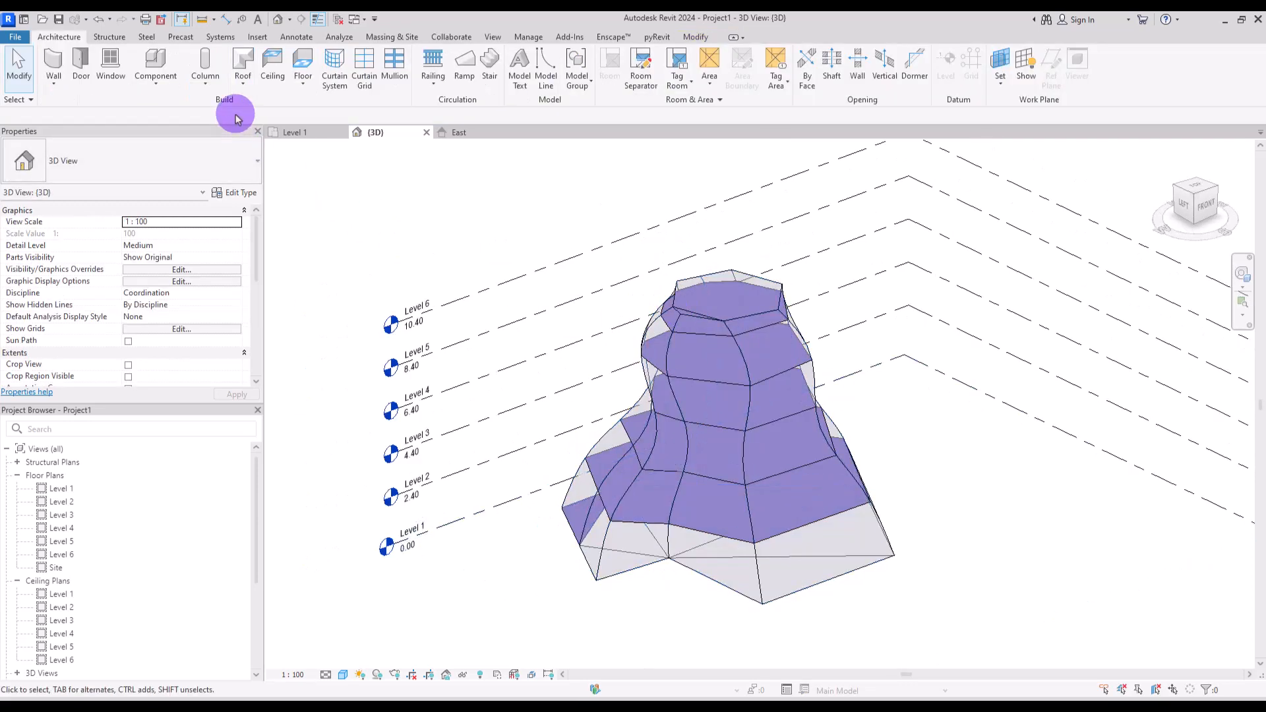
left_click(301, 86)
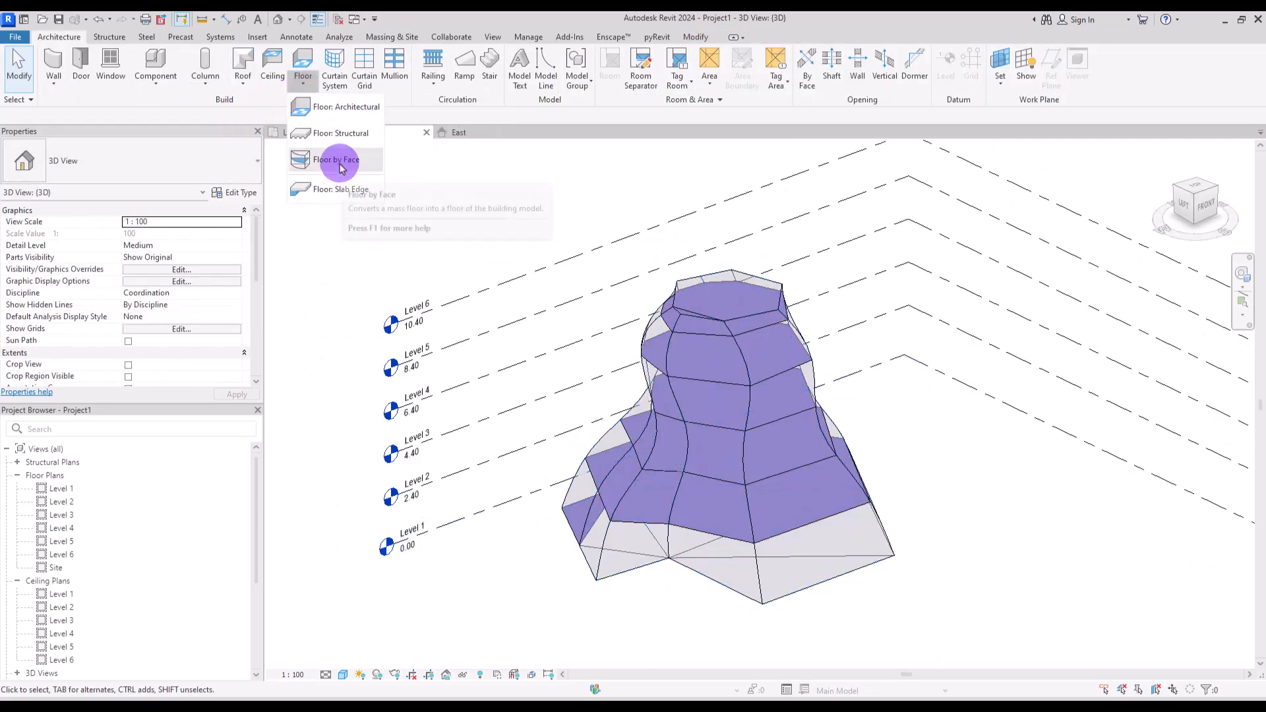
left_click(337, 160)
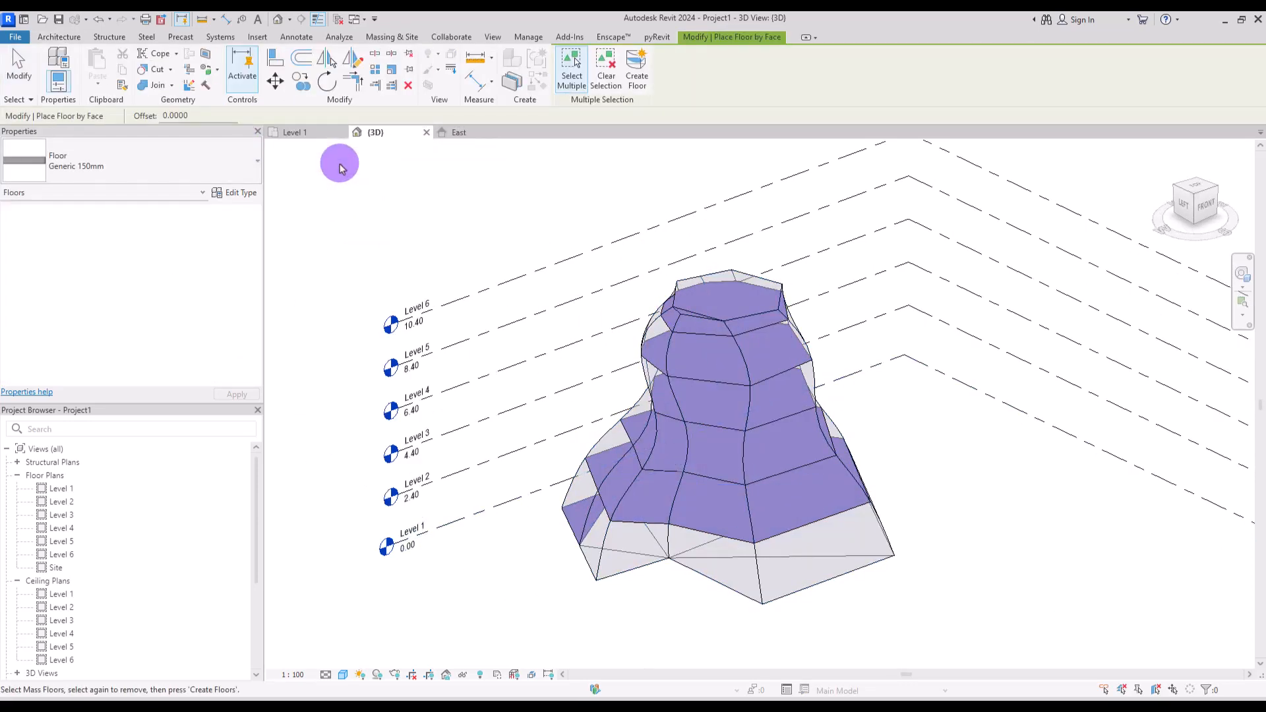
key("Escape")
left_click(394, 38)
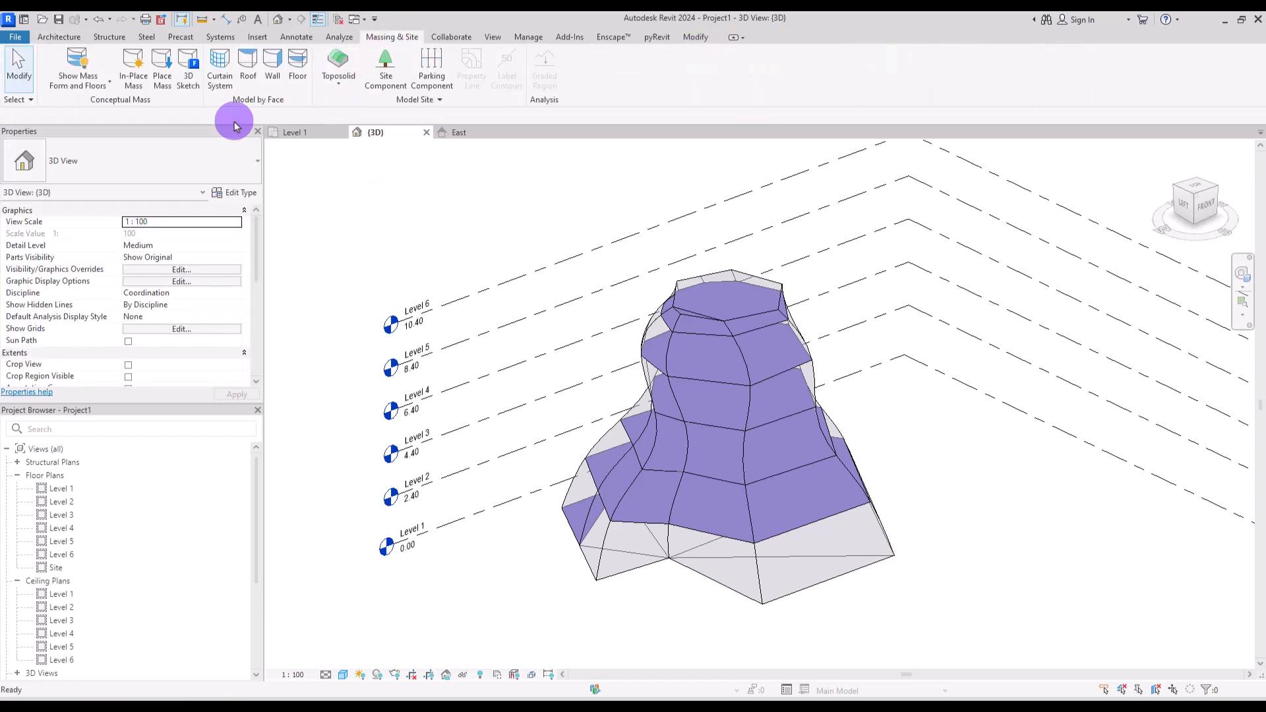
Step: Select the mass floors from Level 6 downward and create Generic 150mm floors on them by face
left_click(295, 84)
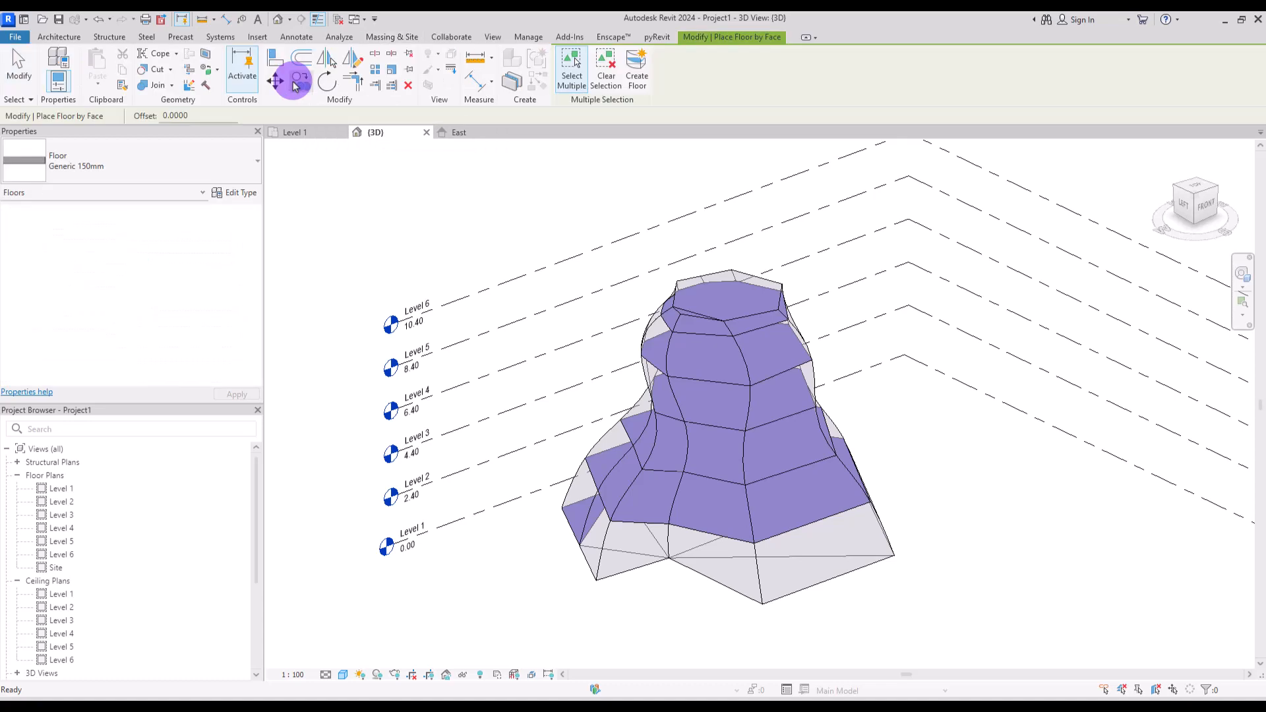
left_click(138, 167)
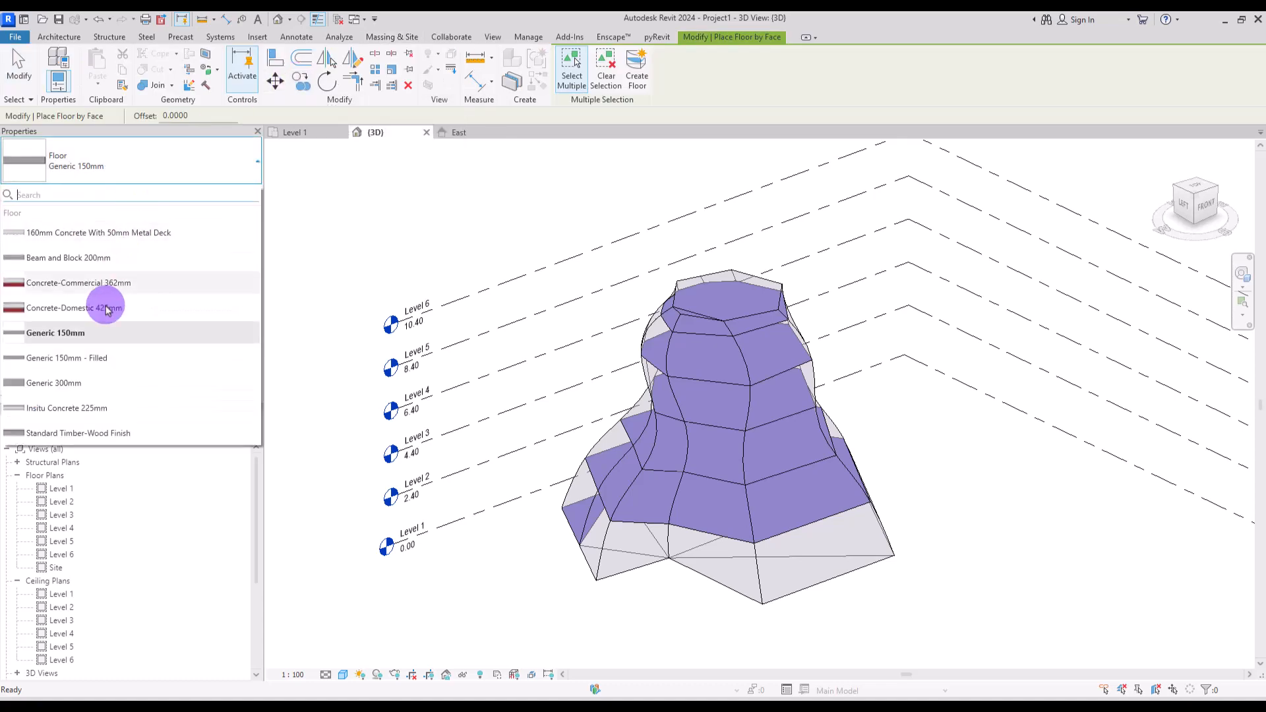
left_click(739, 92)
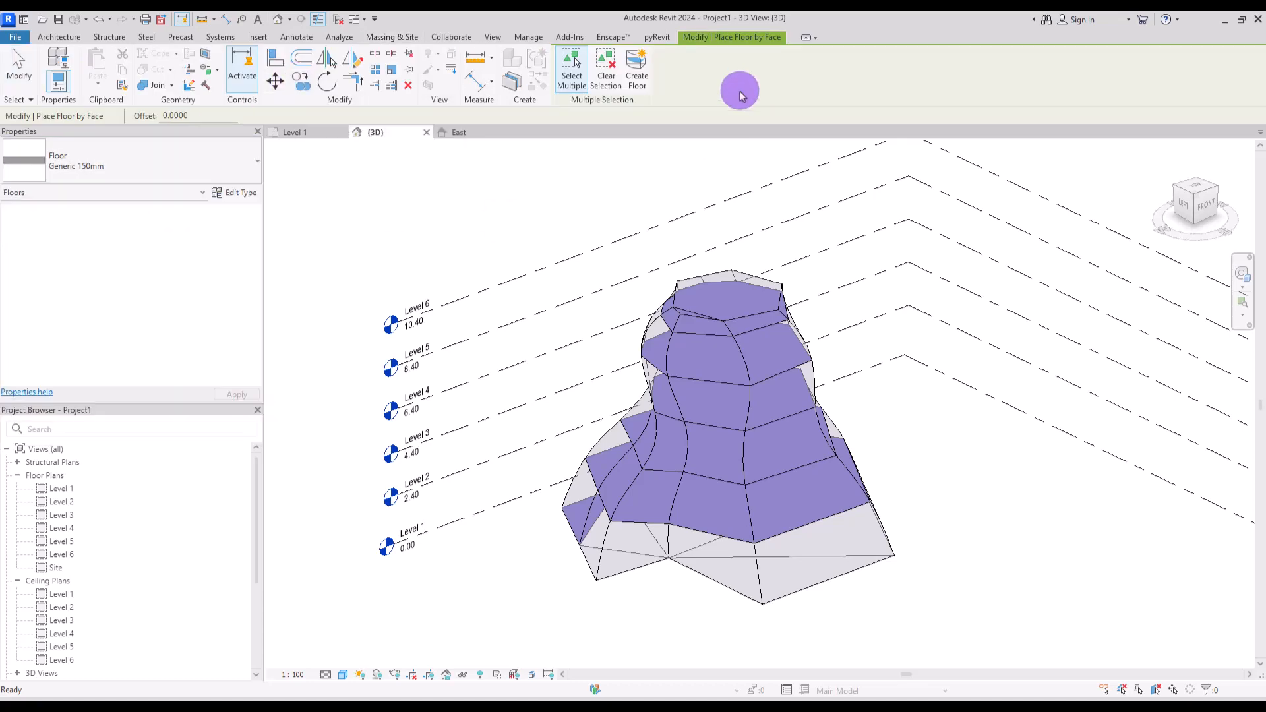
left_click(771, 321)
left_click(780, 365)
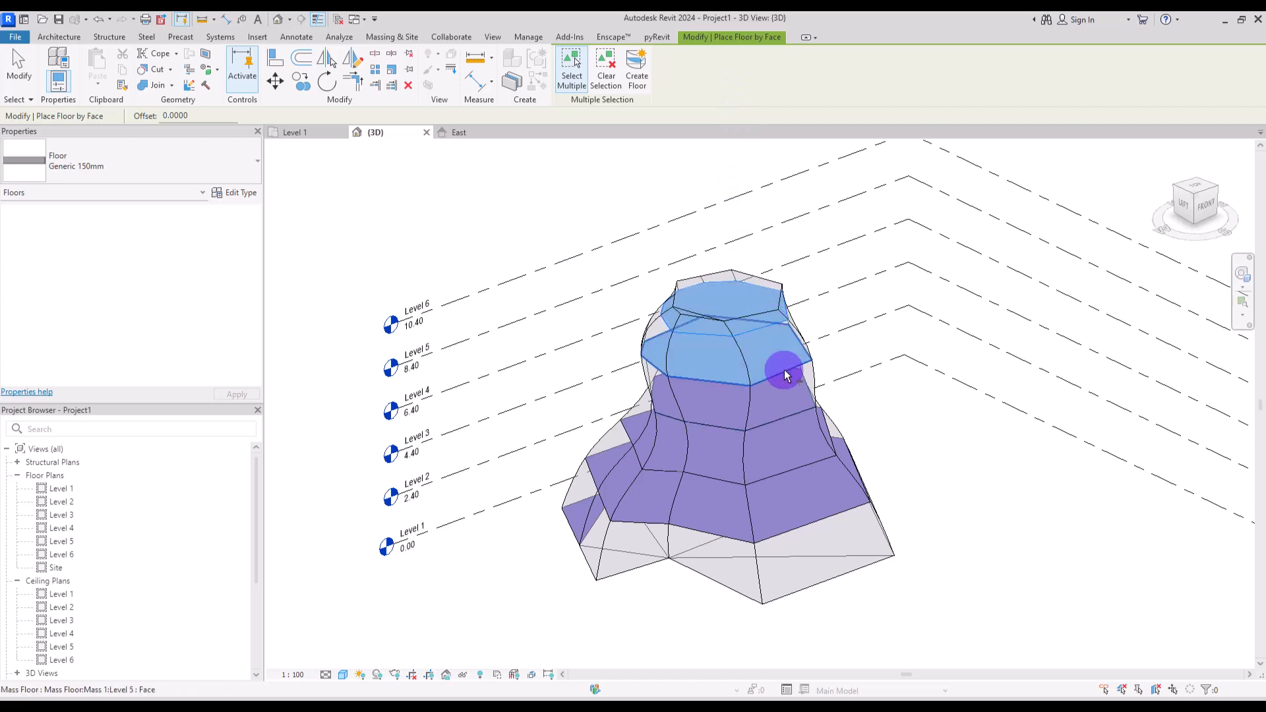
left_click(791, 413)
left_click(803, 461)
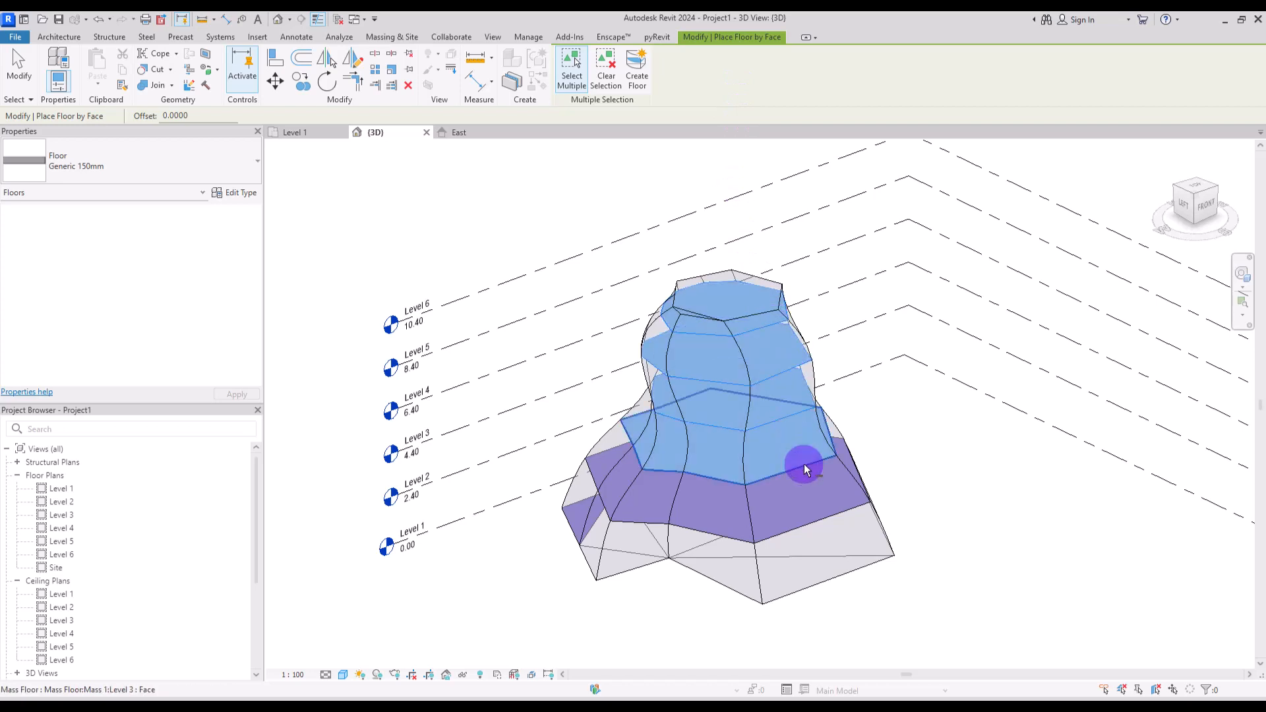
left_click(813, 513)
left_click(576, 538)
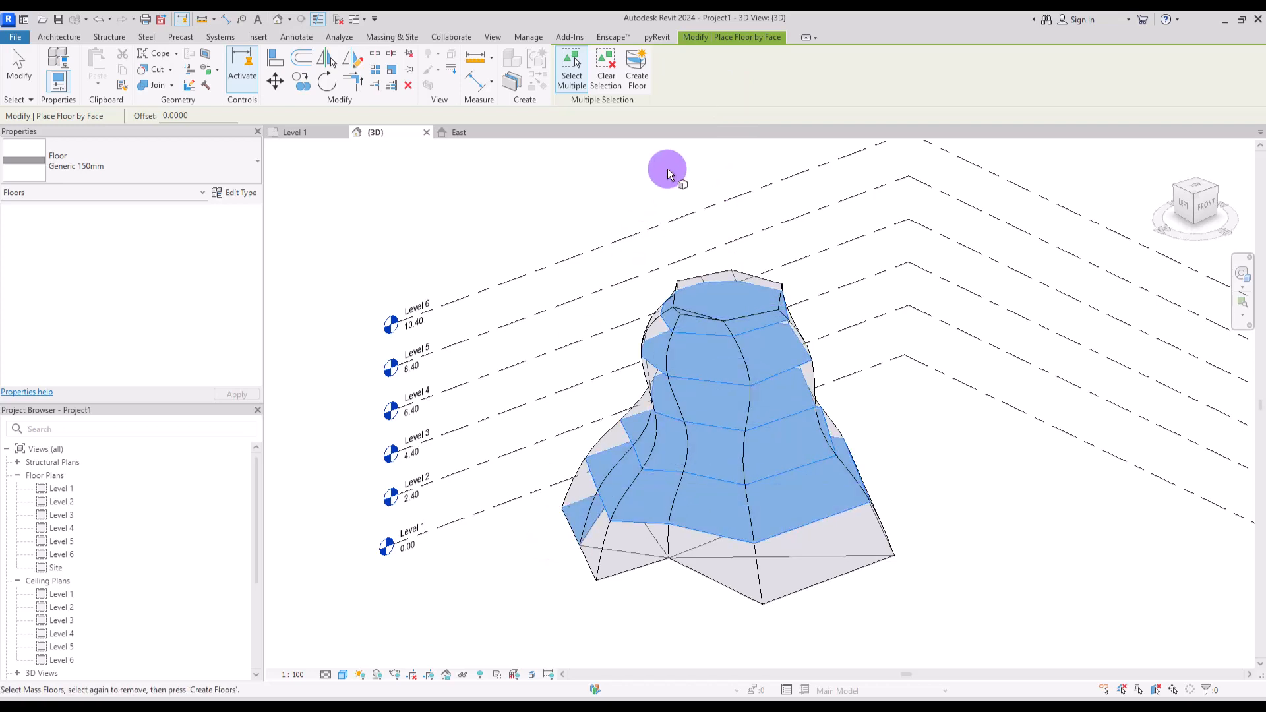
left_click(638, 66)
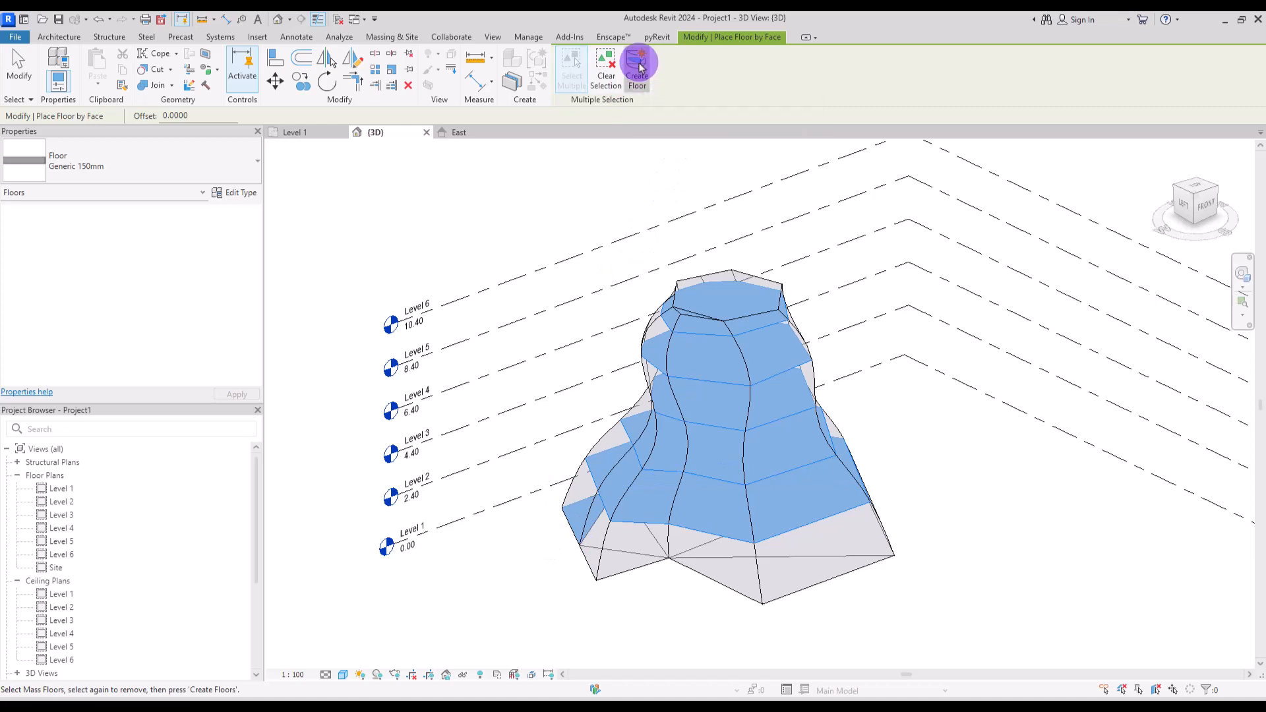
left_click(1026, 681)
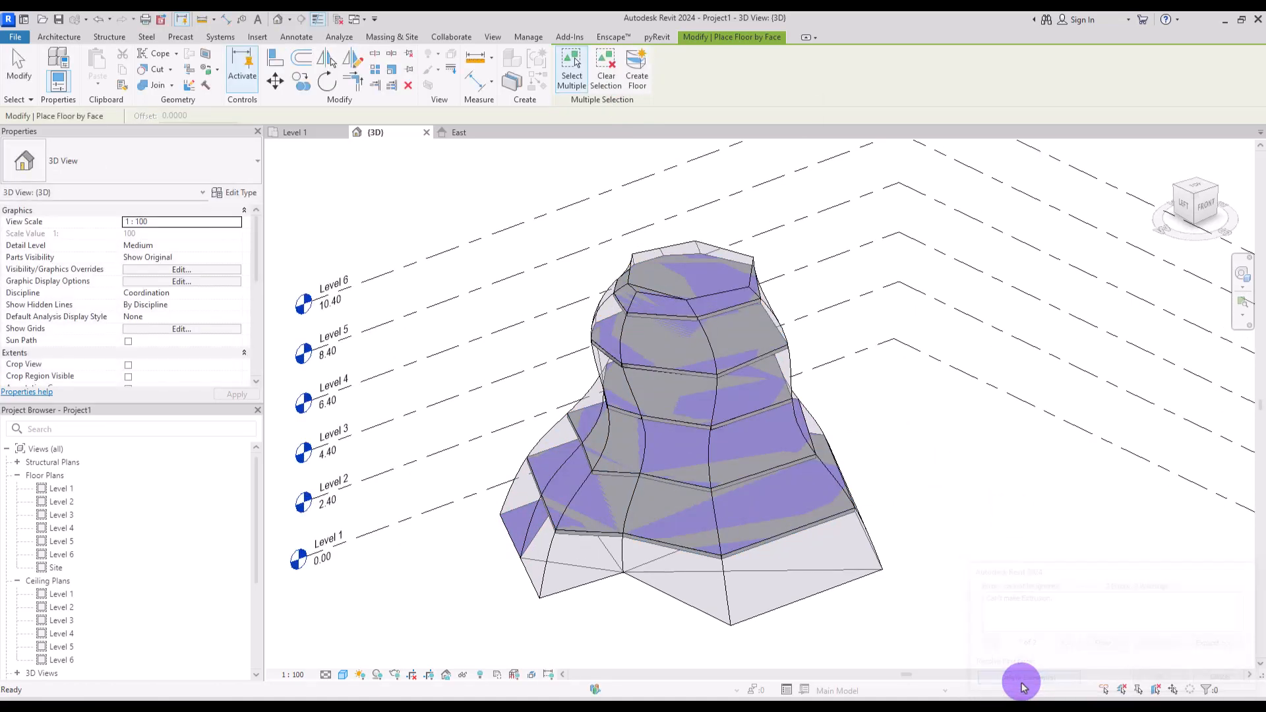
middle_click_drag(729, 489, 822, 501, "shift")
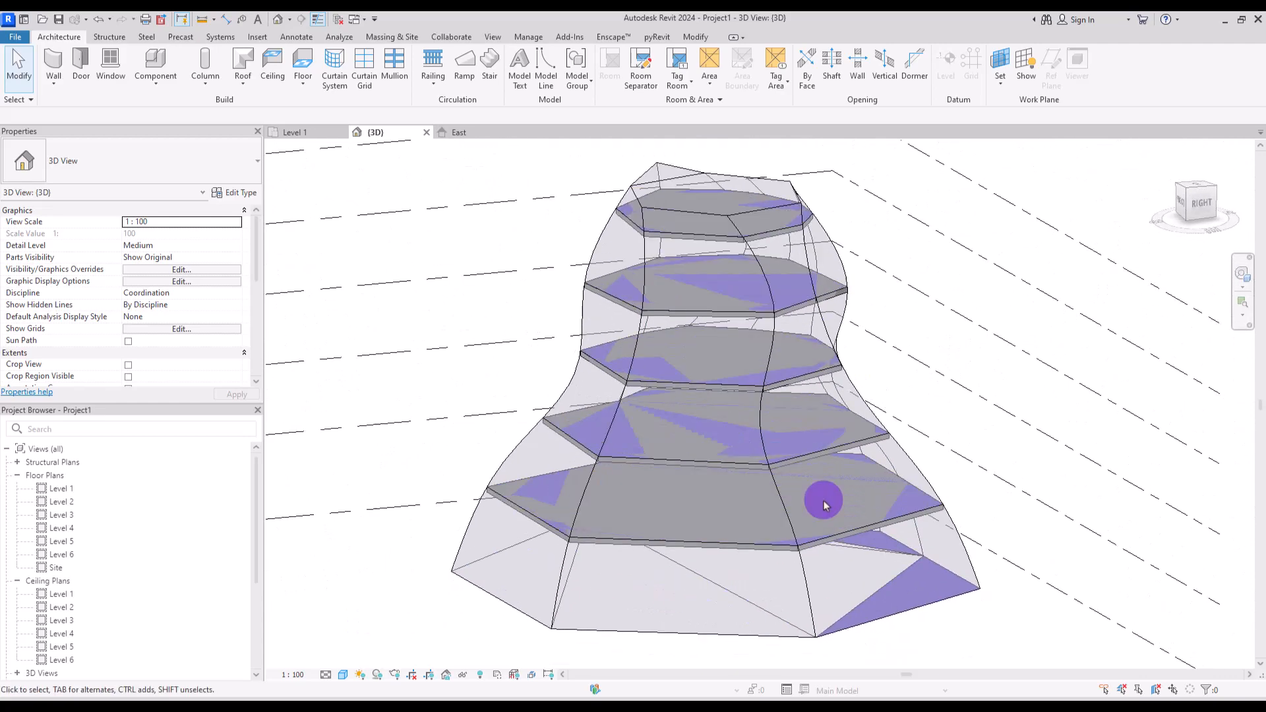
scroll(824, 501, "down", 3)
middle_click_drag(864, 564, 839, 575, "shift")
left_click(837, 579)
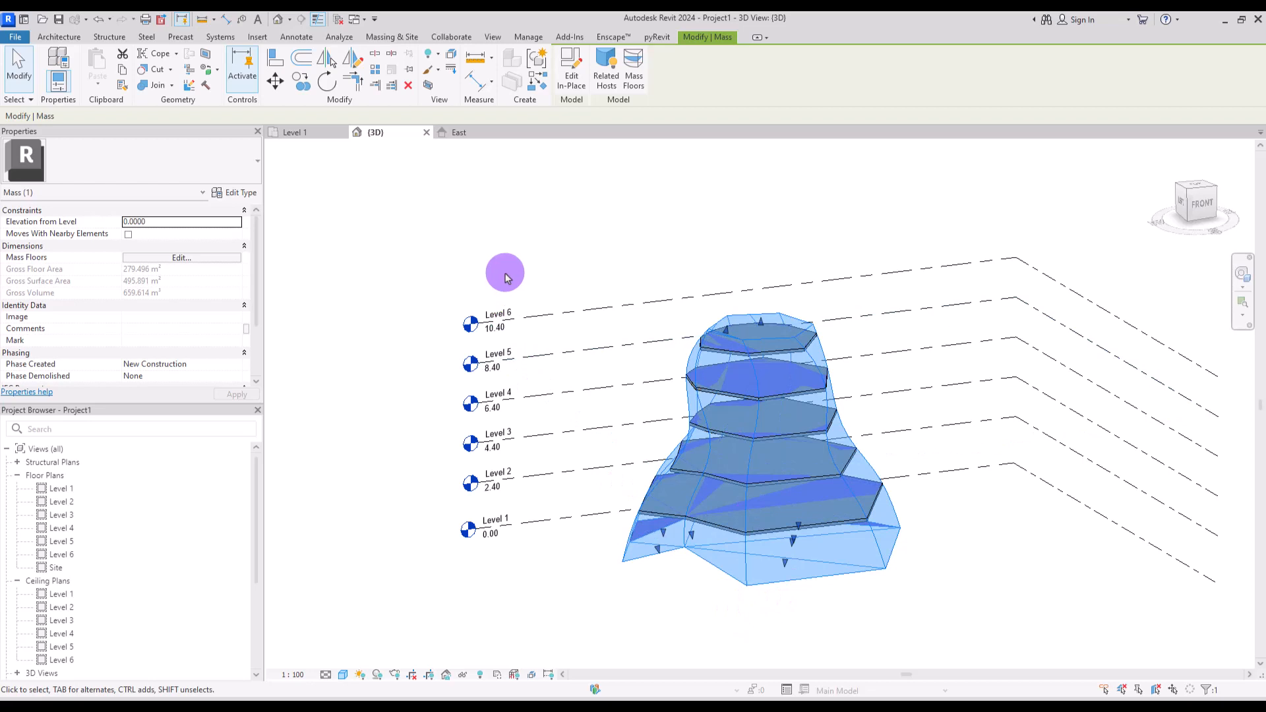
left_click(575, 224)
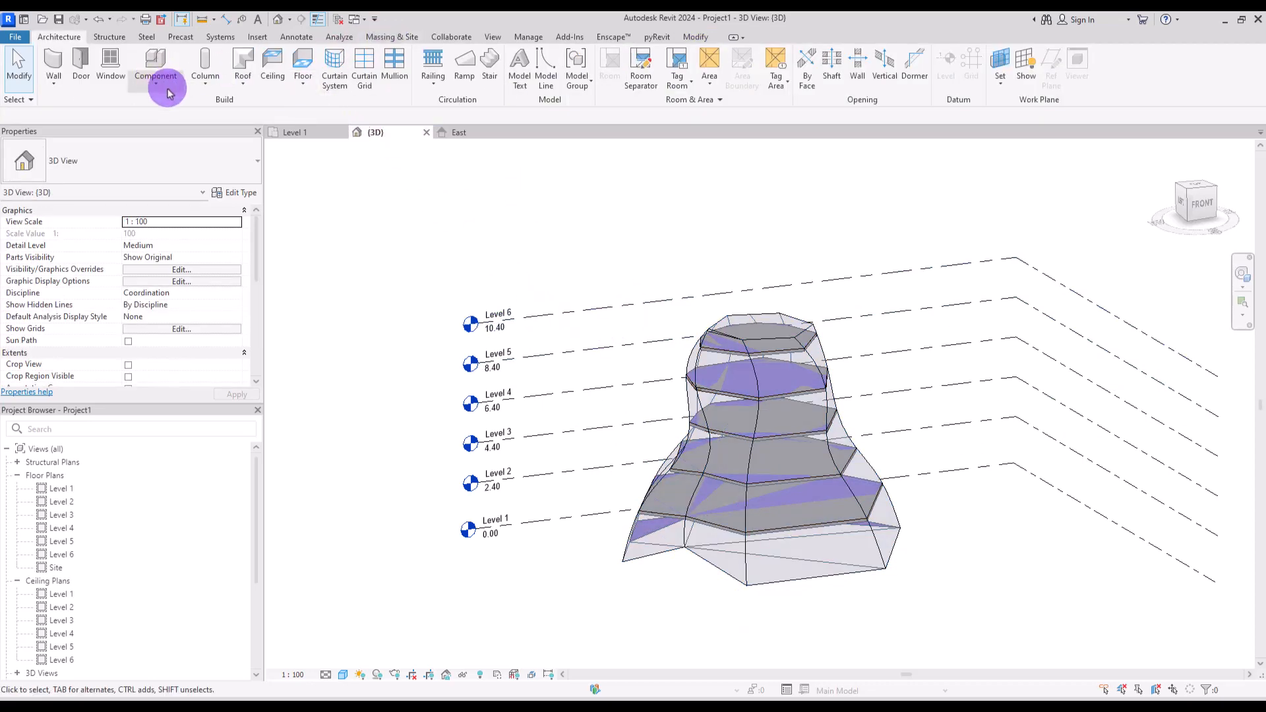
Step: Place a Generic - 200mm wall by face on the front face of the mass, with the exterior finish face as location line
left_click(59, 84)
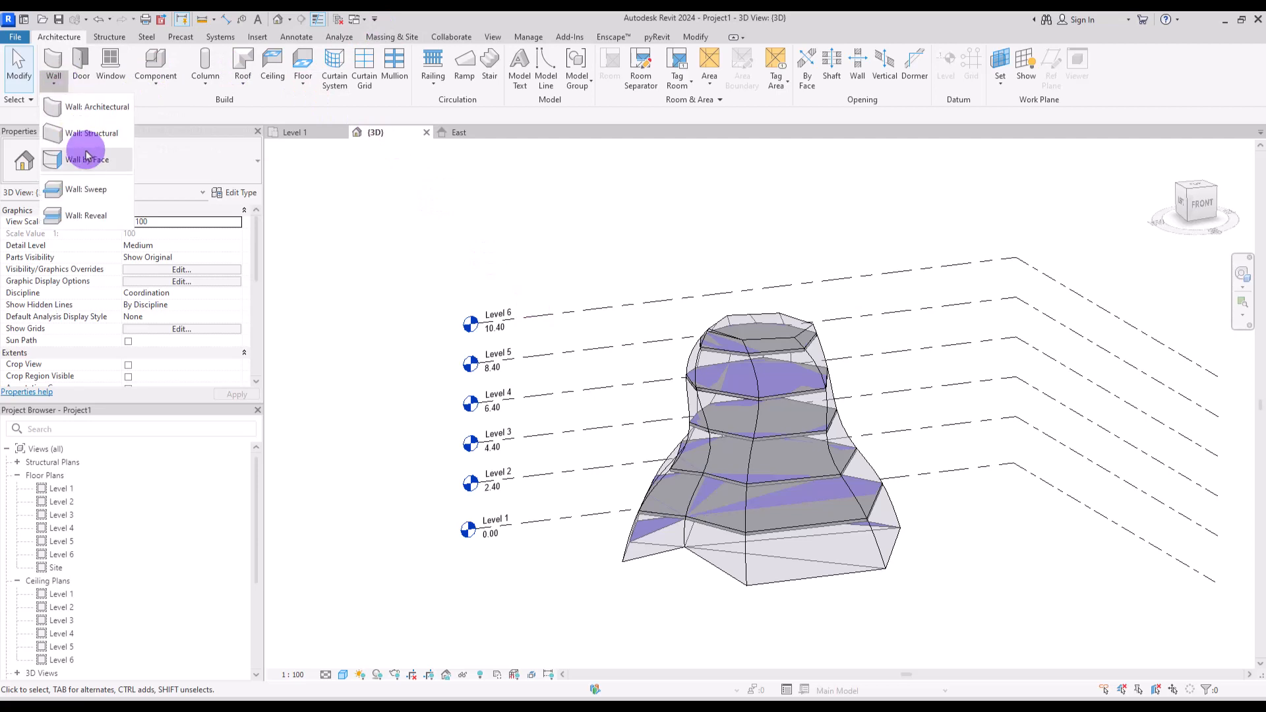
left_click(379, 37)
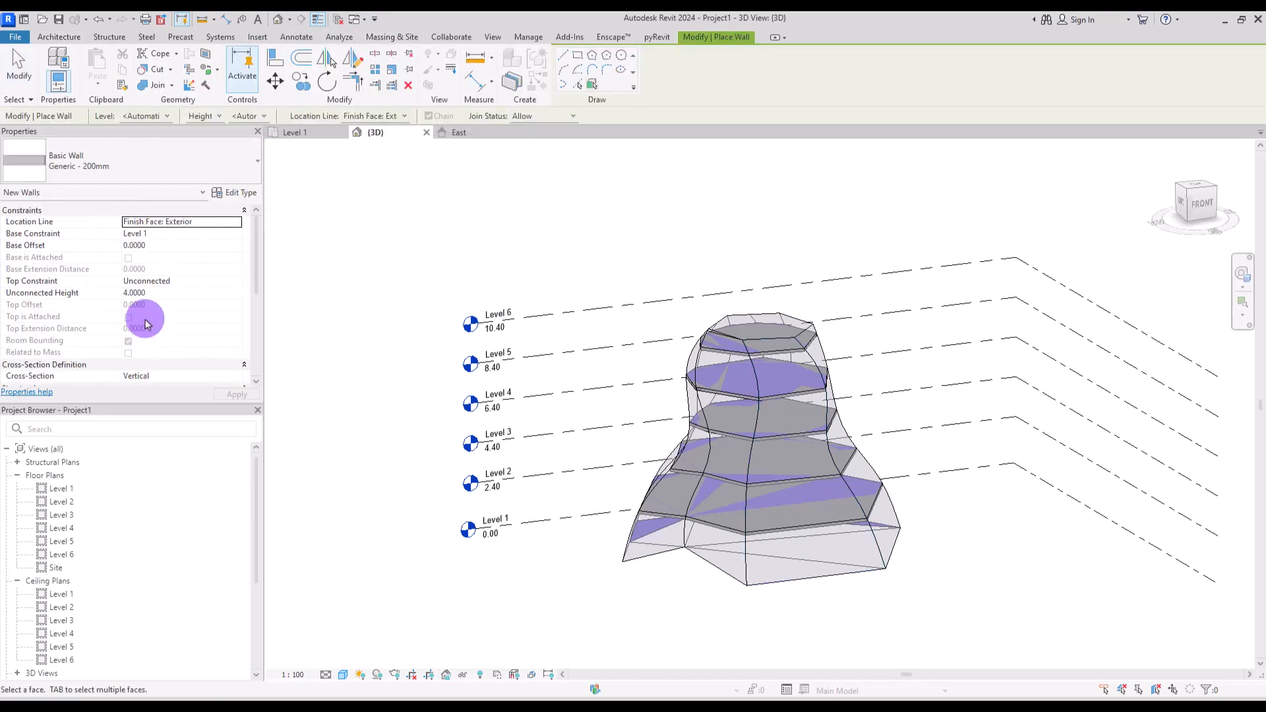
left_click(145, 170)
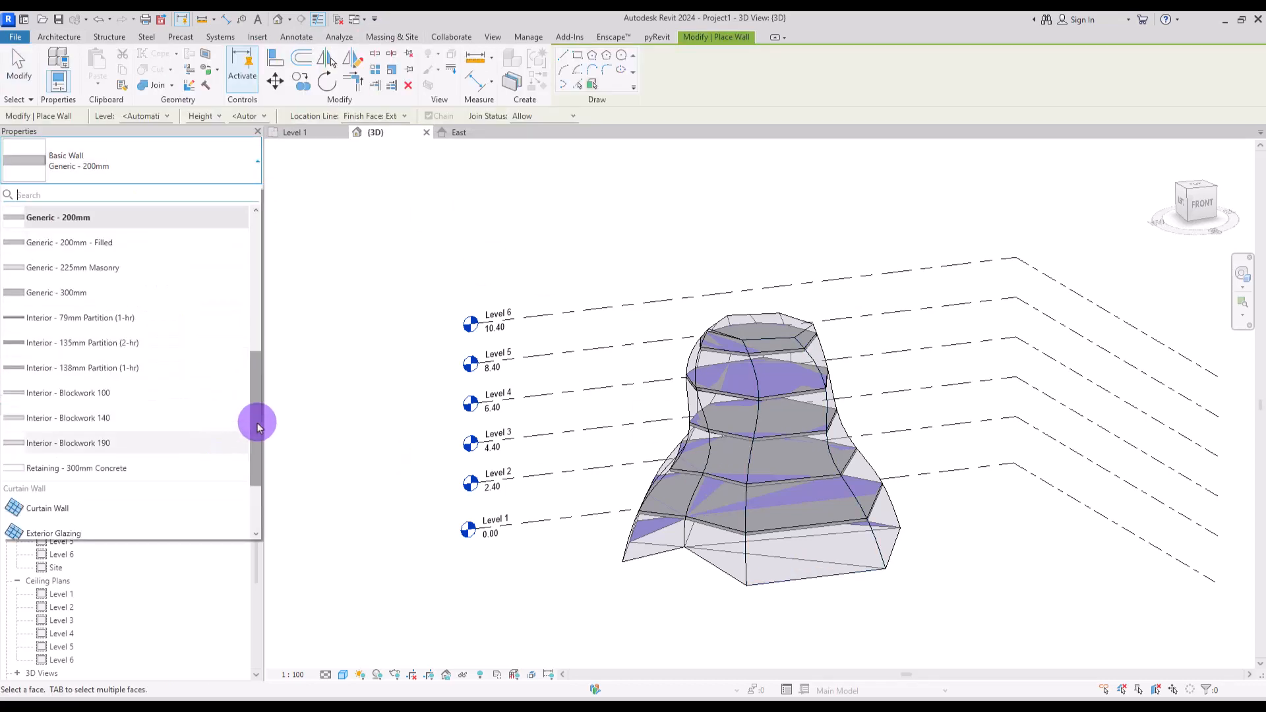
left_click_drag(255, 421, 253, 267)
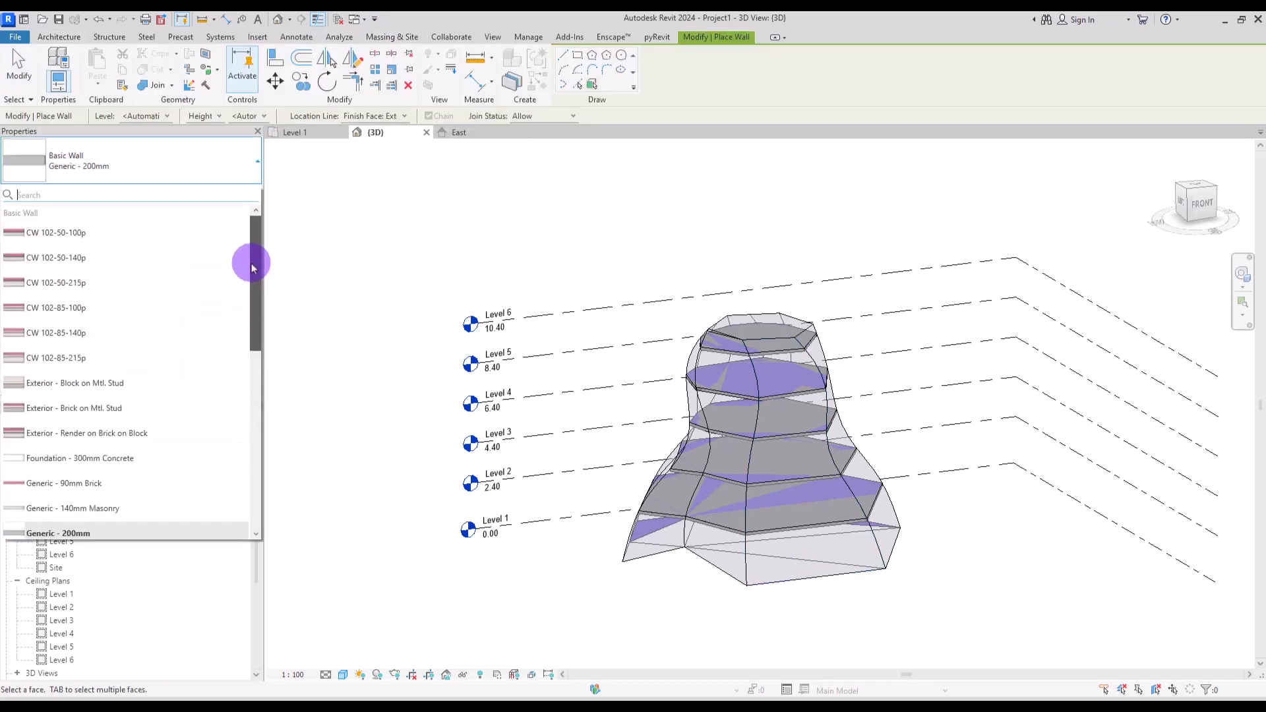
left_click(736, 84)
left_click(818, 584)
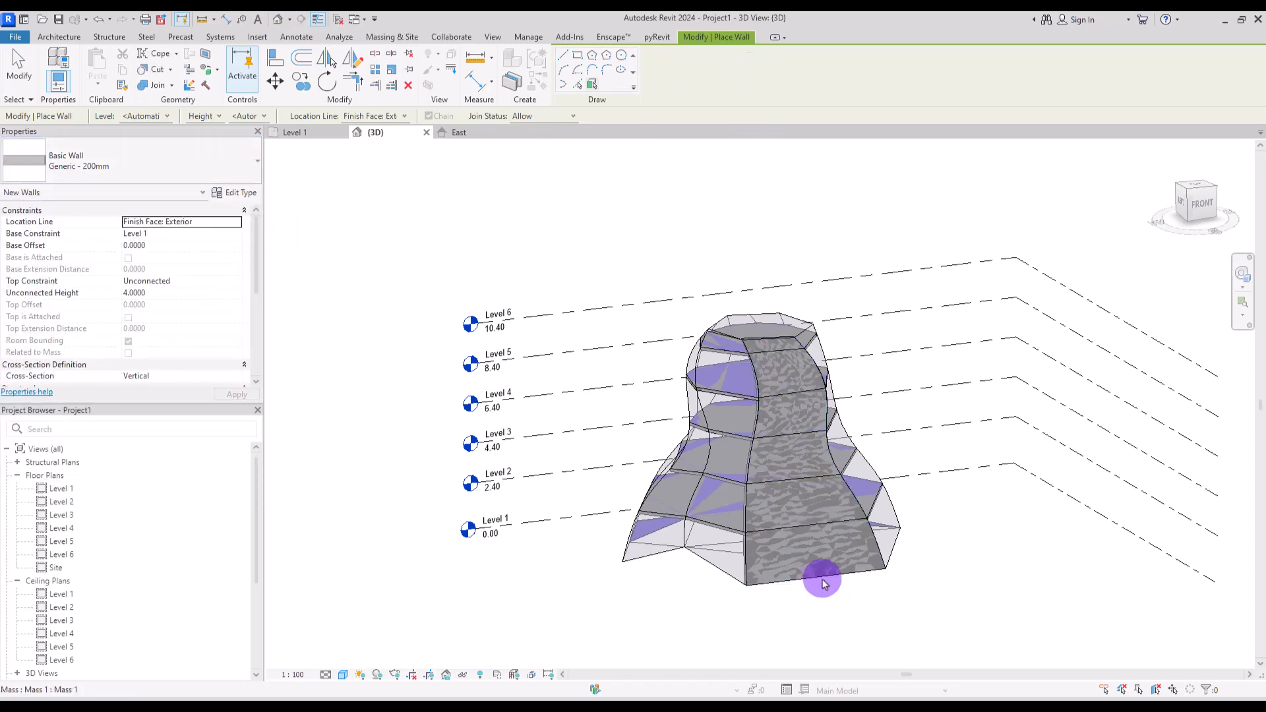
Step: Place more Generic - 200mm walls by face on further side faces around the mass
middle_click_drag(917, 541, 613, 590, "shift")
scroll(749, 588, "up", 5)
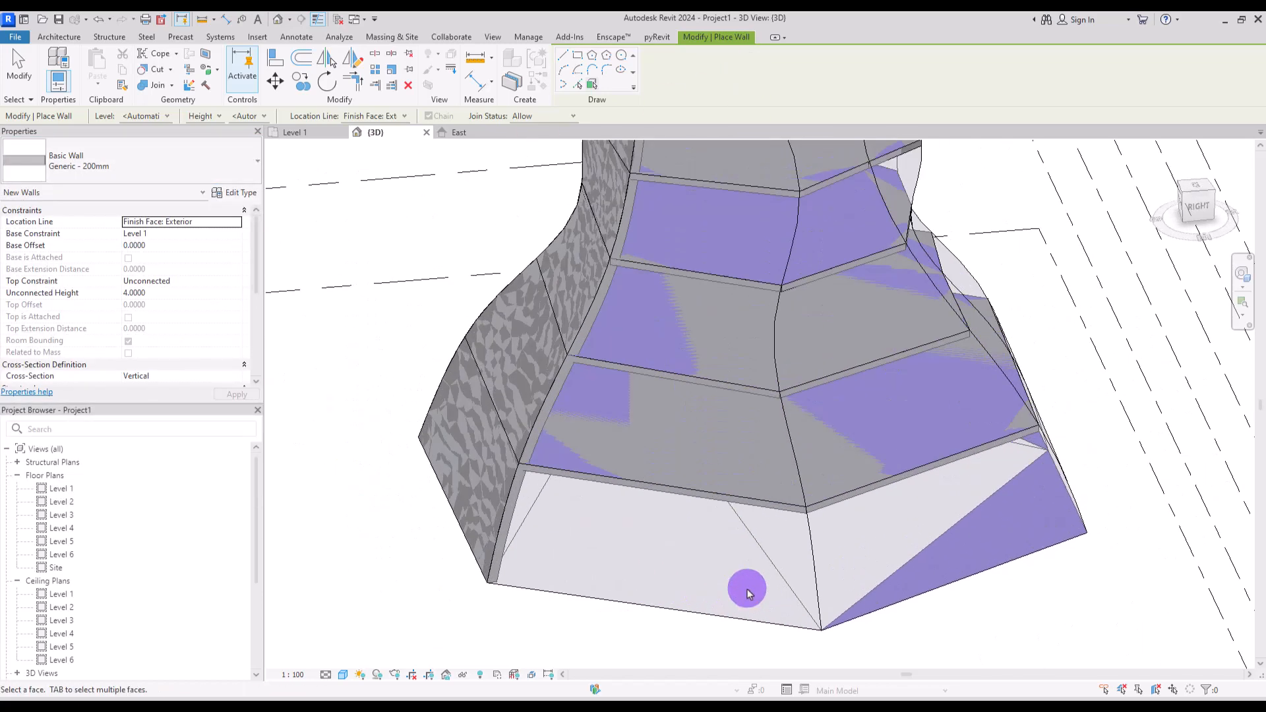
scroll(610, 443, "down", 4)
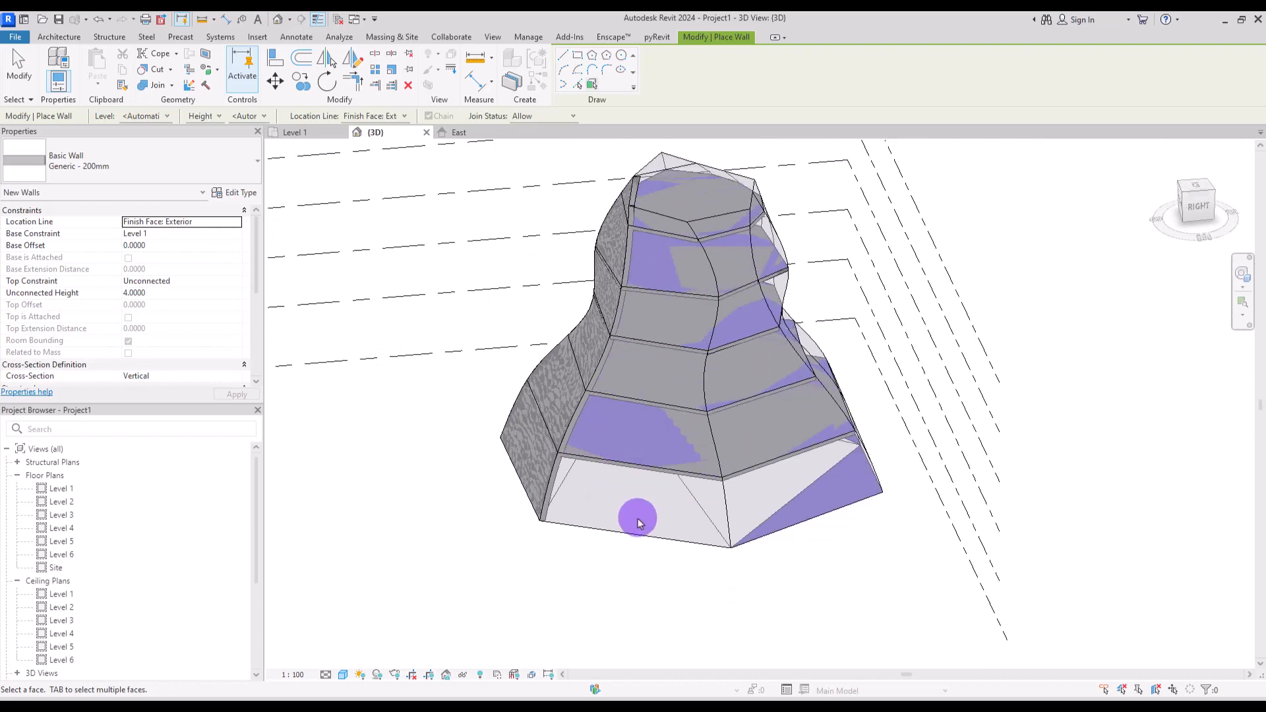
left_click(641, 532)
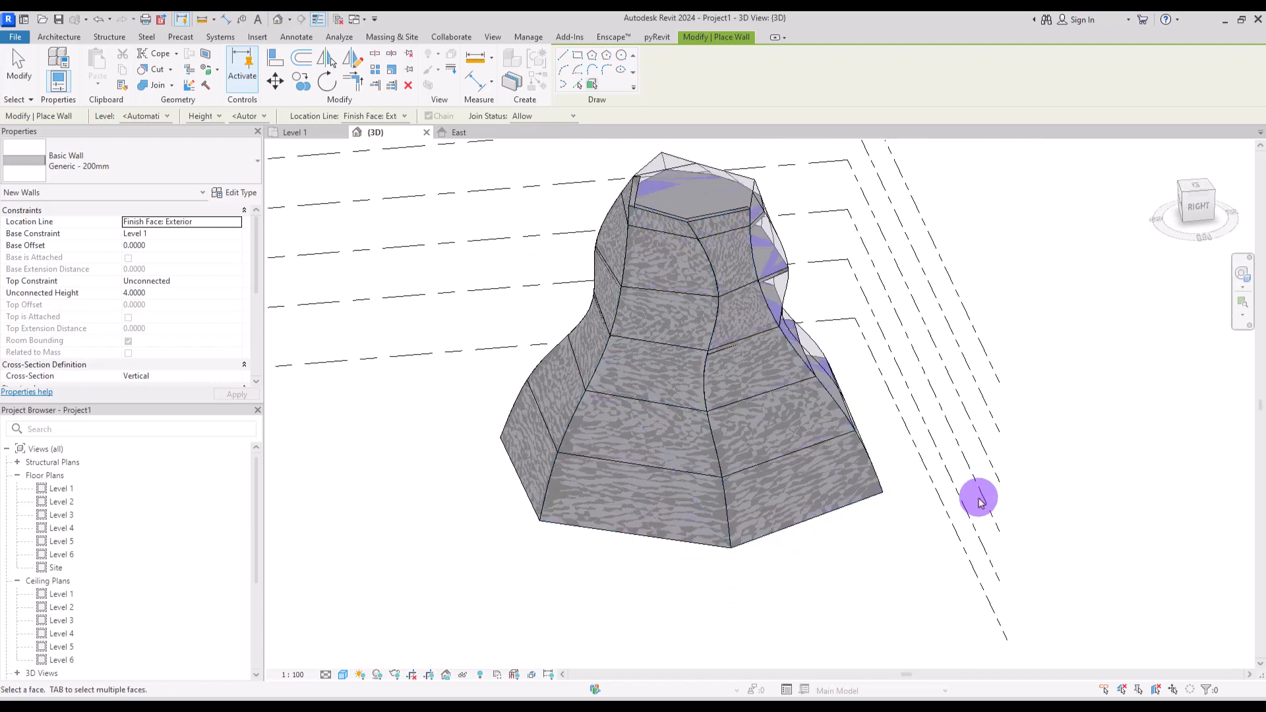
middle_click_drag(975, 497, 644, 534, "shift")
left_click(715, 551)
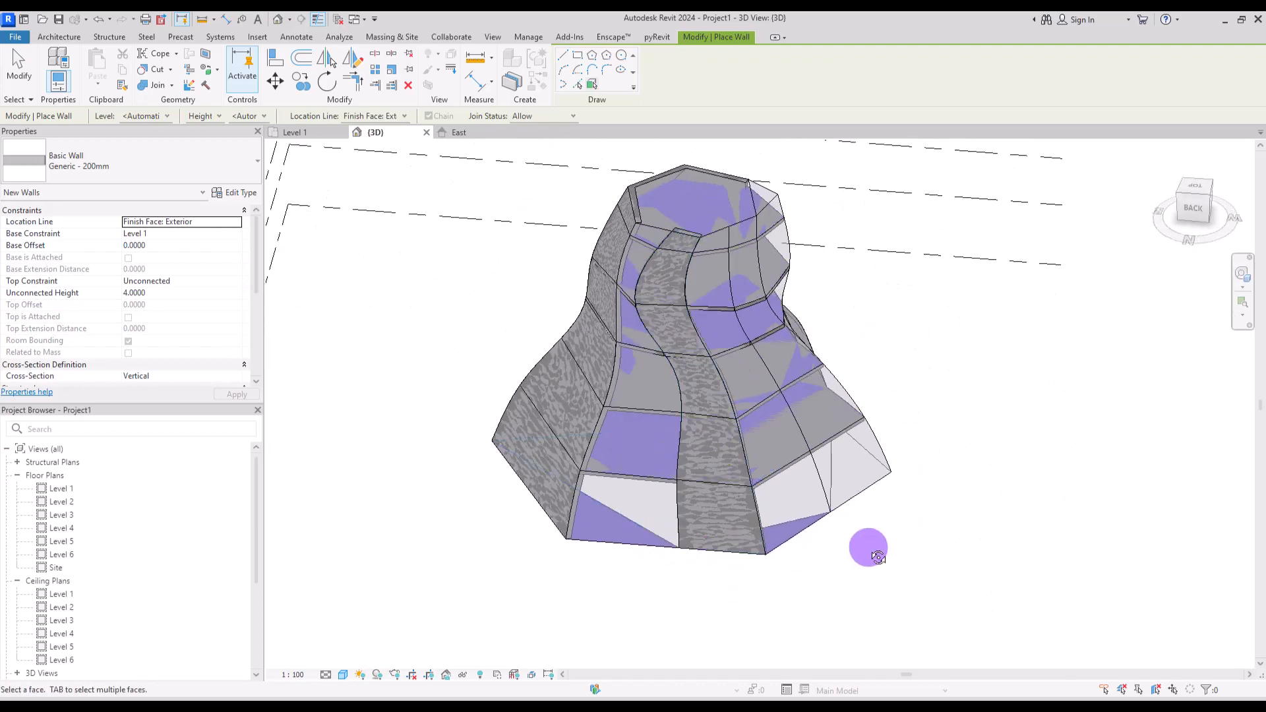
middle_click_drag(868, 548, 701, 565, "shift")
left_click(705, 558)
middle_click_drag(894, 572, 1123, 500, "shift")
middle_click_drag(771, 563, 974, 543, "shift")
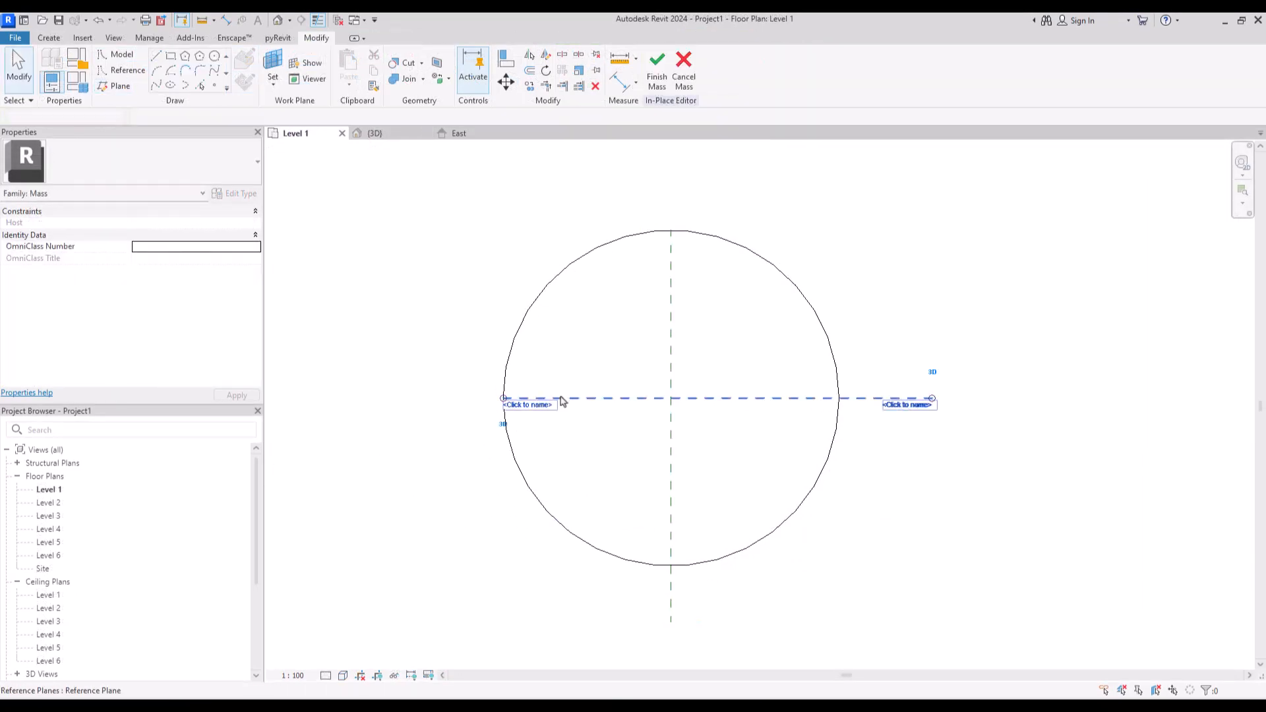
Step: In the new in-place mass on Level 1, sketch a pointed fin outside the circle and rotate copies of it around the circle's centre
key("l")
key("i")
scroll(670, 246, "up", 1)
left_click(671, 247)
left_click(695, 209)
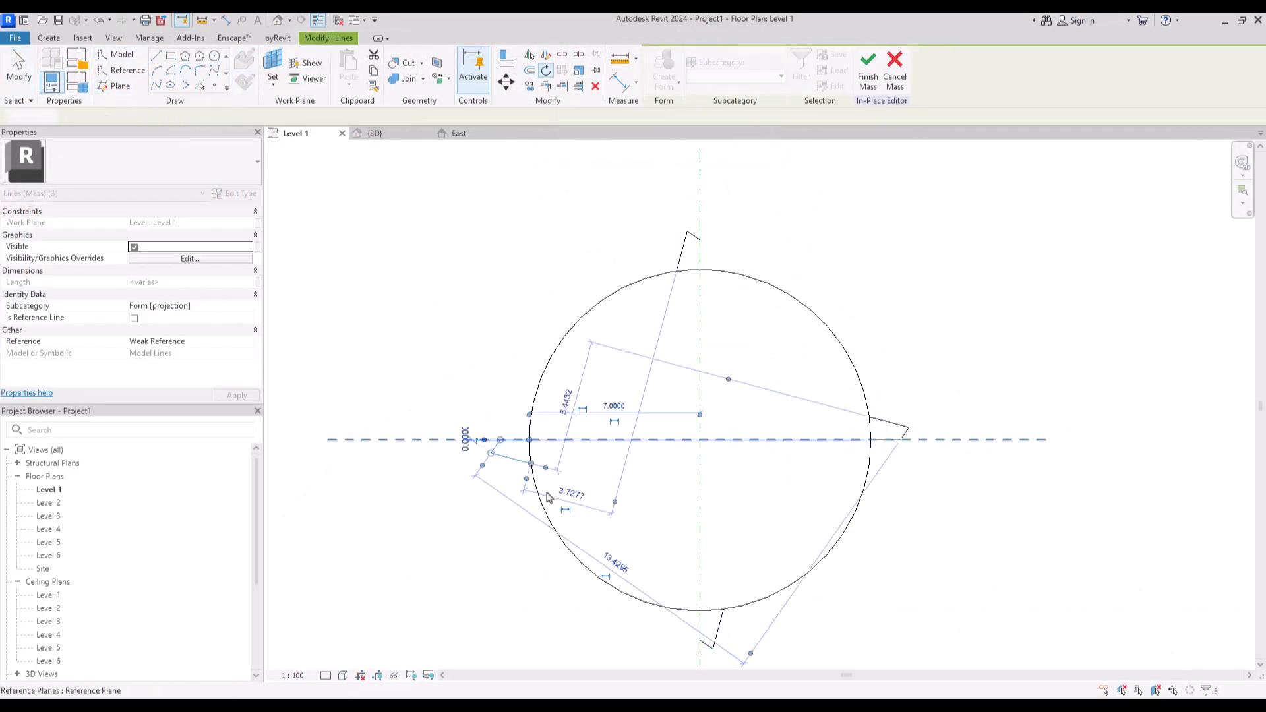
left_click(853, 335)
Step: Edit the star-shaped form's profile and sketch an inner circle with lines at its centre
scroll(737, 327, "up", 3)
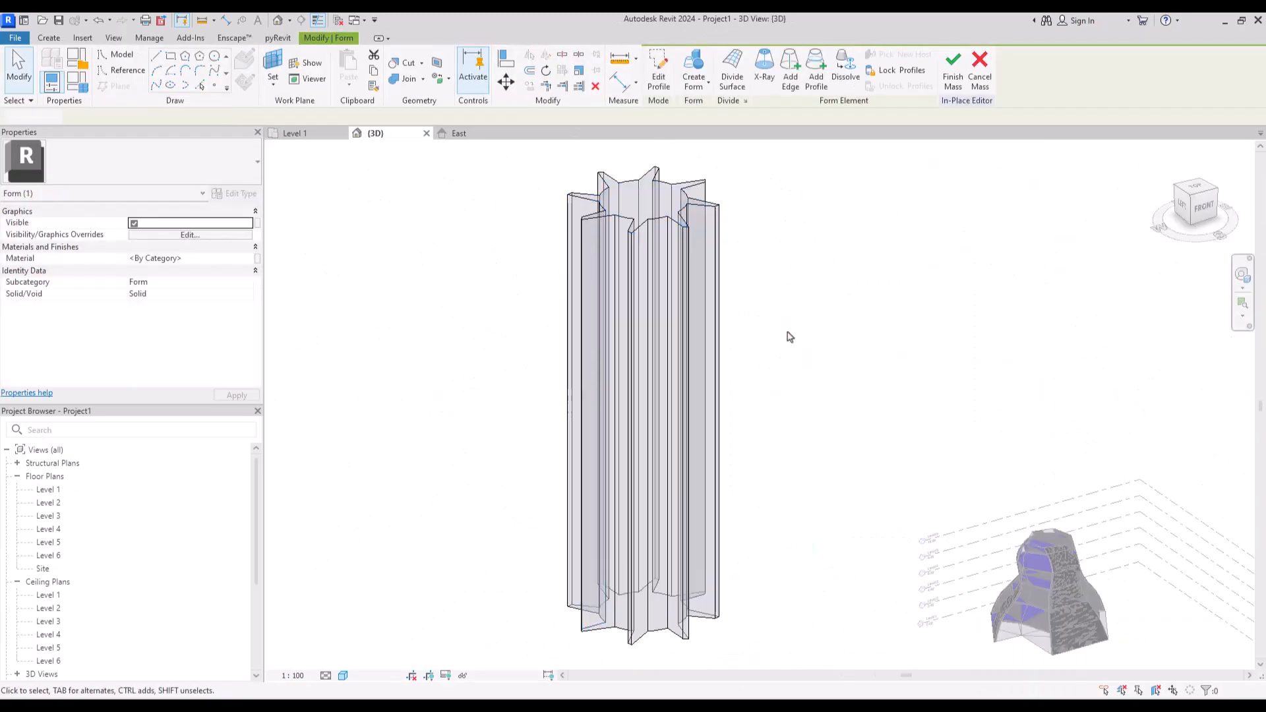
left_click(701, 393)
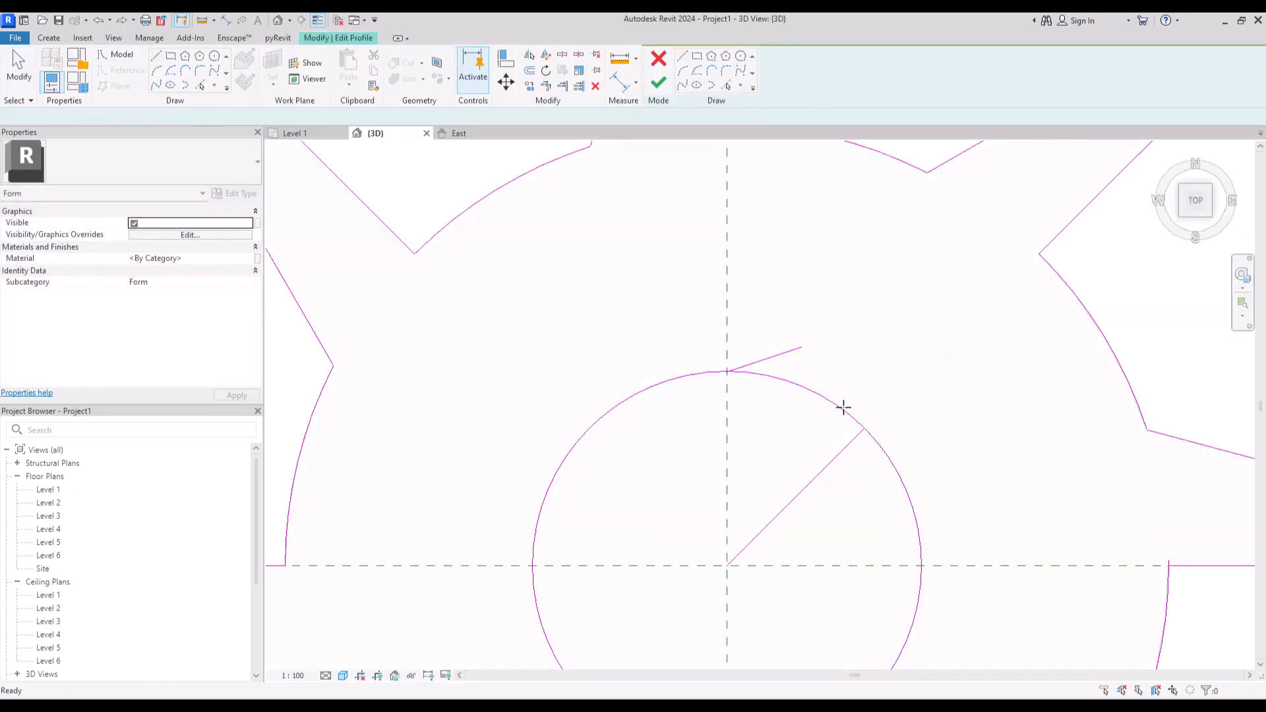